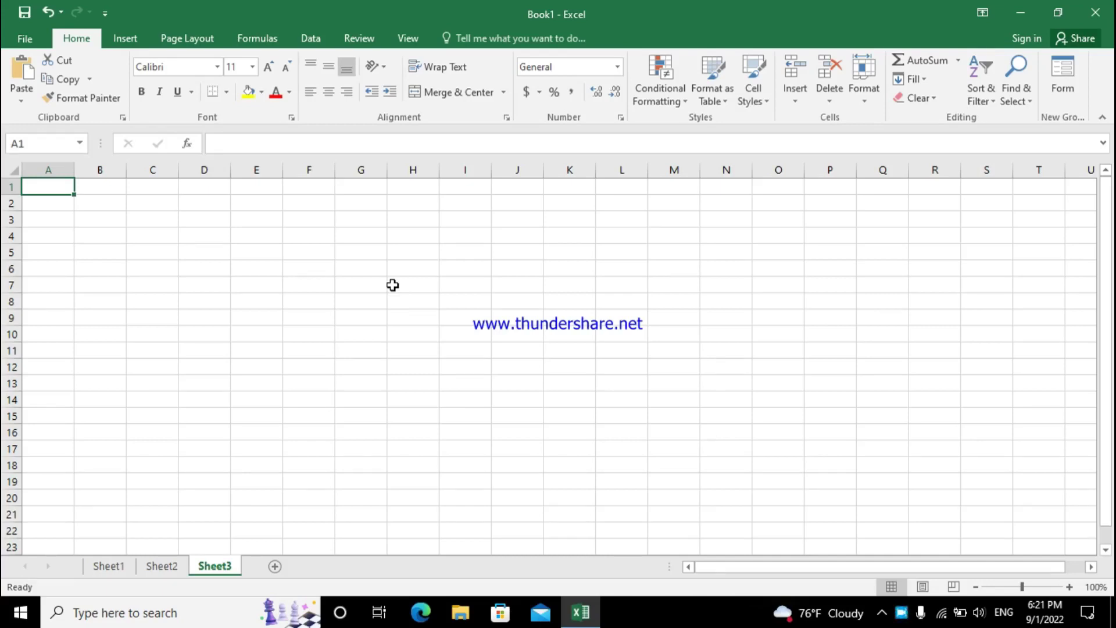
Select the block of cells A1 through I12 on Sheet3
{"action": "left_click", "coordinate": [98, 256]}
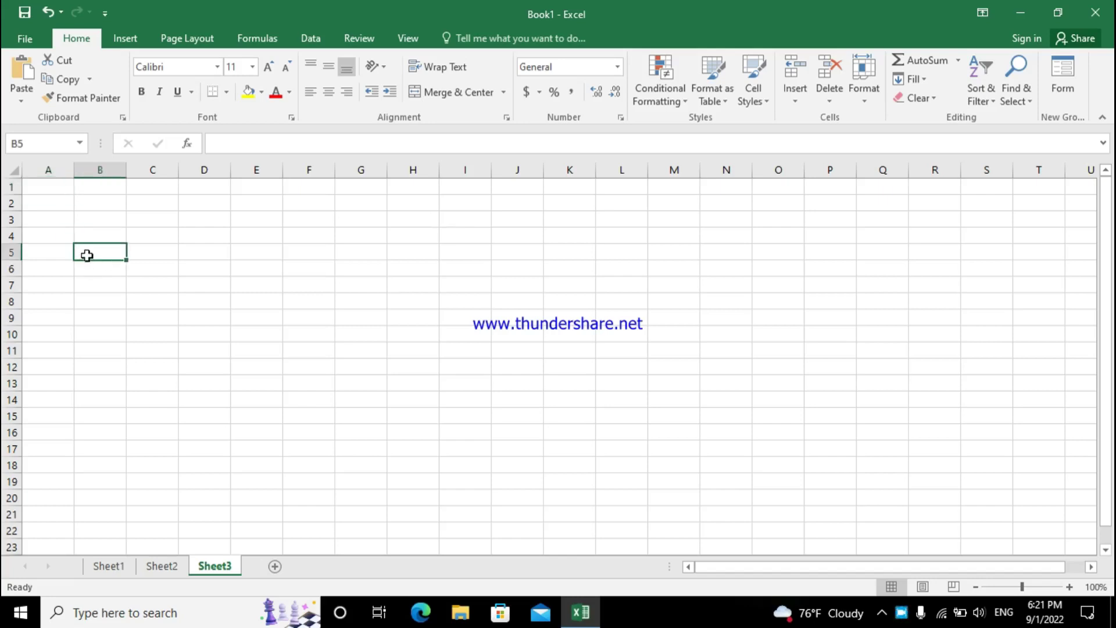
{"action": "left_click_drag", "start_coordinate": [64, 186], "coordinate": [137, 200]}
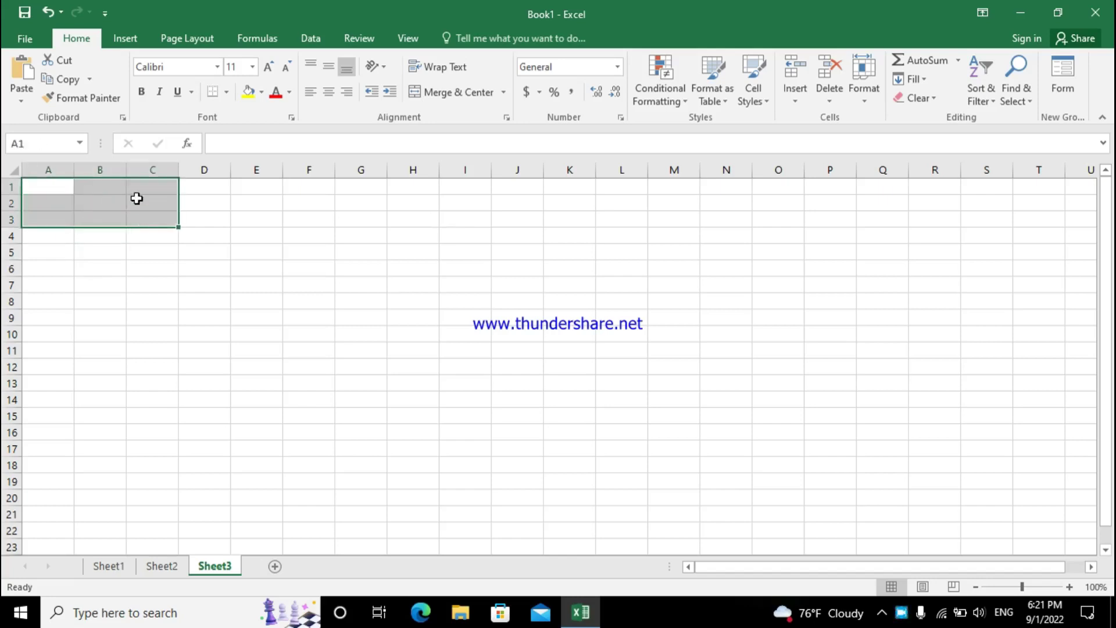
{"action": "left_click", "coordinate": [109, 205]}
{"action": "mouse_move", "coordinate": [43, 187]}
{"action": "left_mouse_down"}
{"action": "mouse_move", "coordinate": [398, 317]}
{"action": "mouse_move", "coordinate": [491, 396]}
{"action": "mouse_move", "coordinate": [463, 369]}
{"action": "mouse_move", "coordinate": [356, 361]}
{"action": "mouse_move", "coordinate": [488, 365]}
{"action": "mouse_move", "coordinate": [514, 391]}
{"action": "mouse_move", "coordinate": [481, 332]}
{"action": "mouse_move", "coordinate": [491, 381]}
{"action": "mouse_move", "coordinate": [484, 364]}
{"action": "left_mouse_up"}
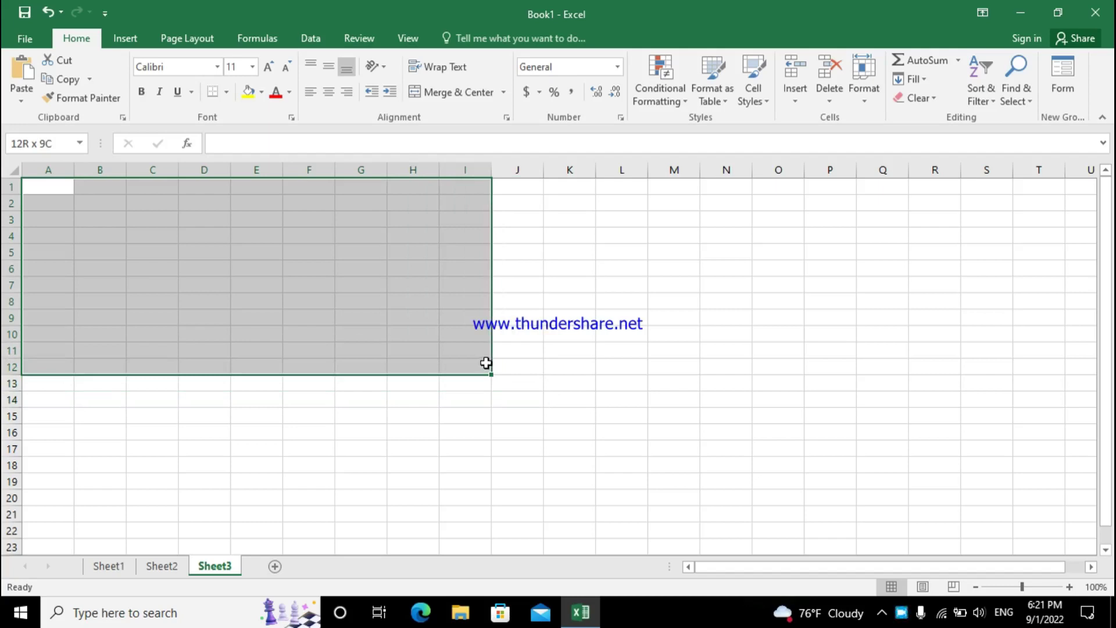
{"action": "left_click_drag", "start_coordinate": [486, 362], "coordinate": [485, 364]}
Set the selected range to the Preeti font at size 14
{"action": "left_click", "coordinate": [181, 66]}
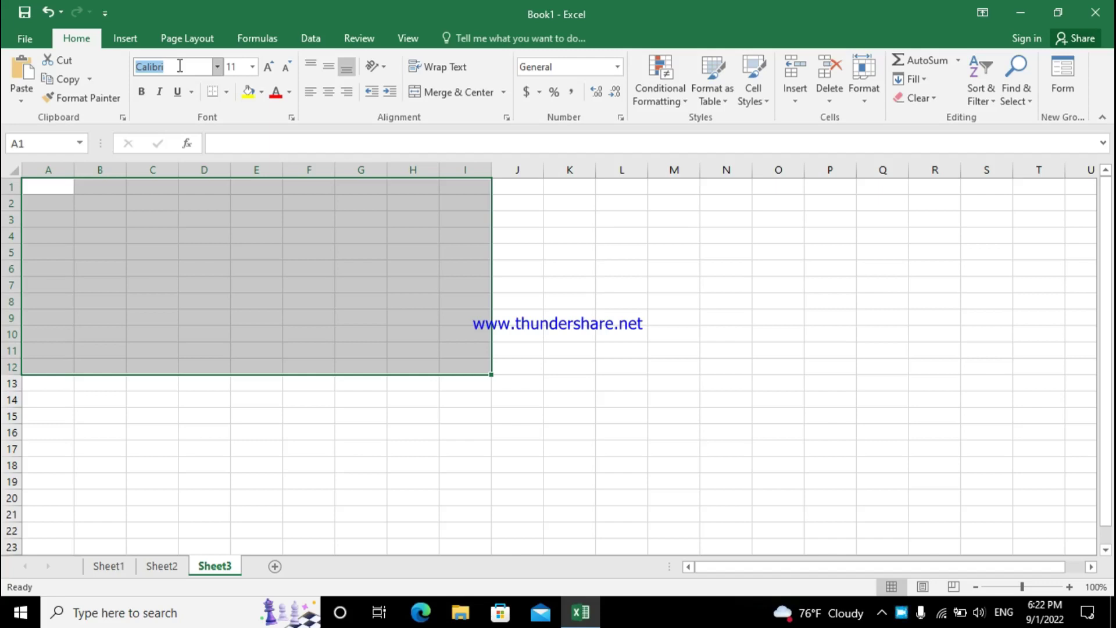
{"action": "type", "text": "Preeti"}
{"action": "key", "text": "Return"}
{"action": "left_click", "coordinate": [252, 67]}
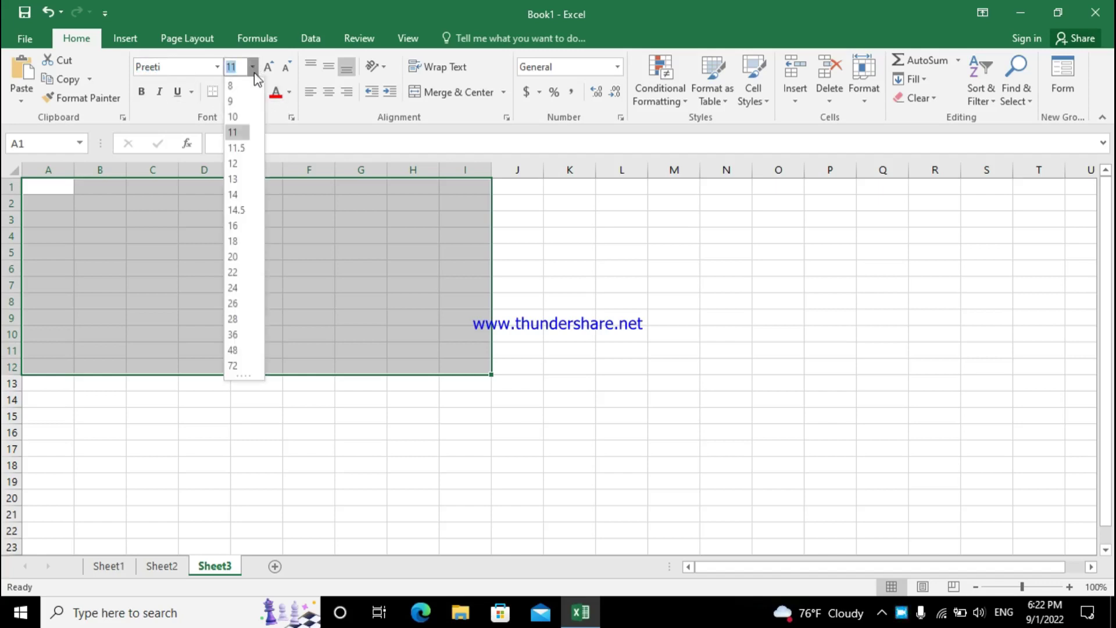
{"action": "left_click", "coordinate": [233, 194]}
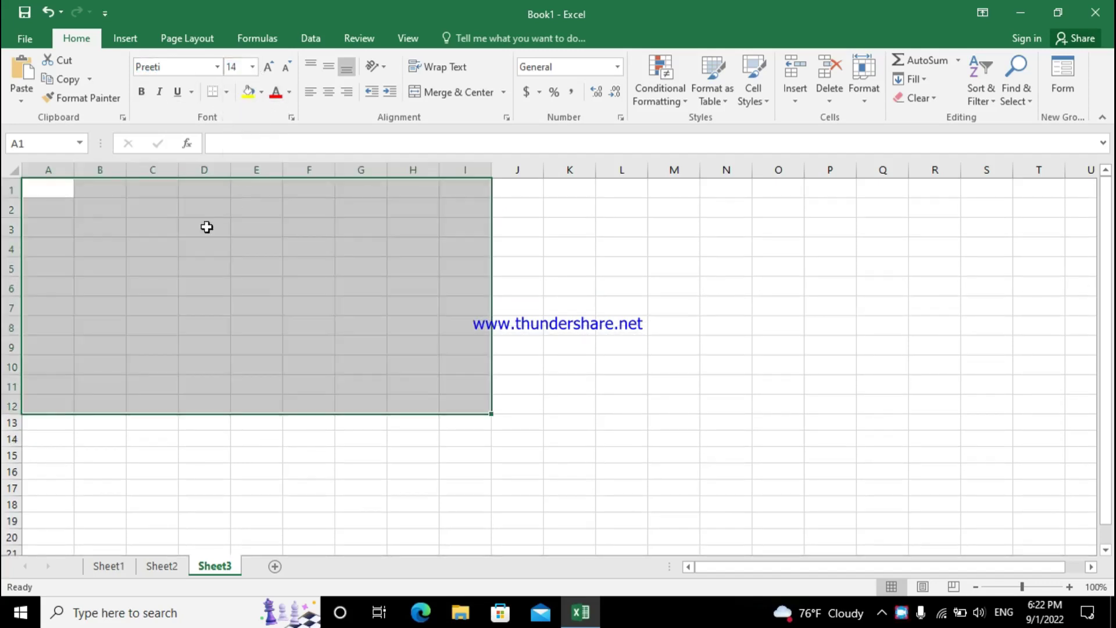
Merge and center A1:E2 and type a Nepali heading into it
{"action": "left_click", "coordinate": [77, 190]}
{"action": "left_click_drag", "start_coordinate": [64, 194], "coordinate": [259, 205]}
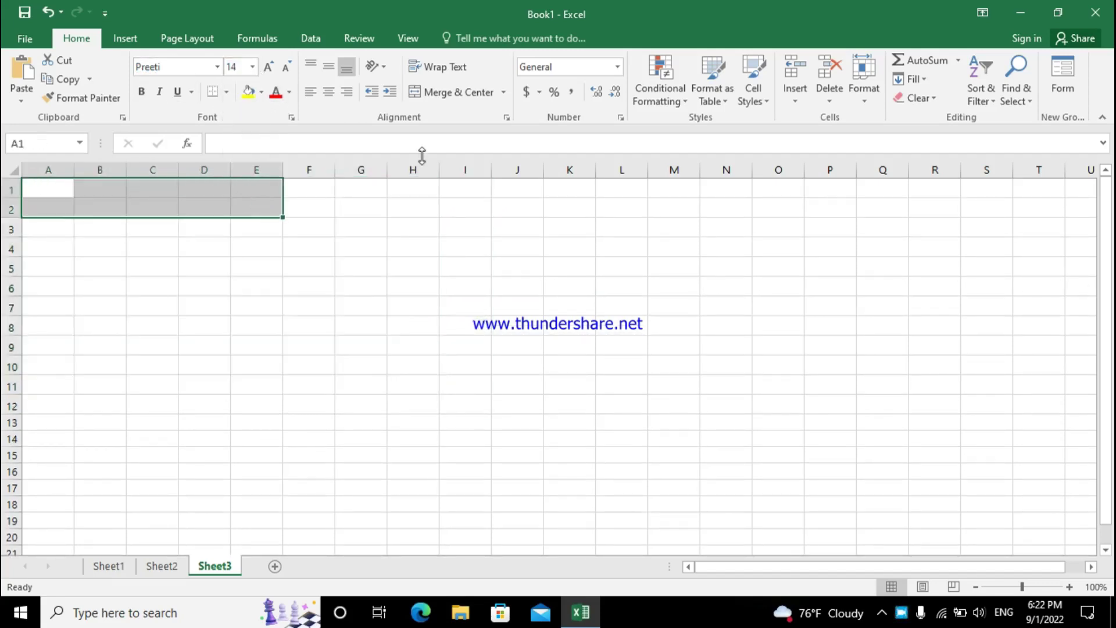
{"action": "left_click", "coordinate": [459, 100]}
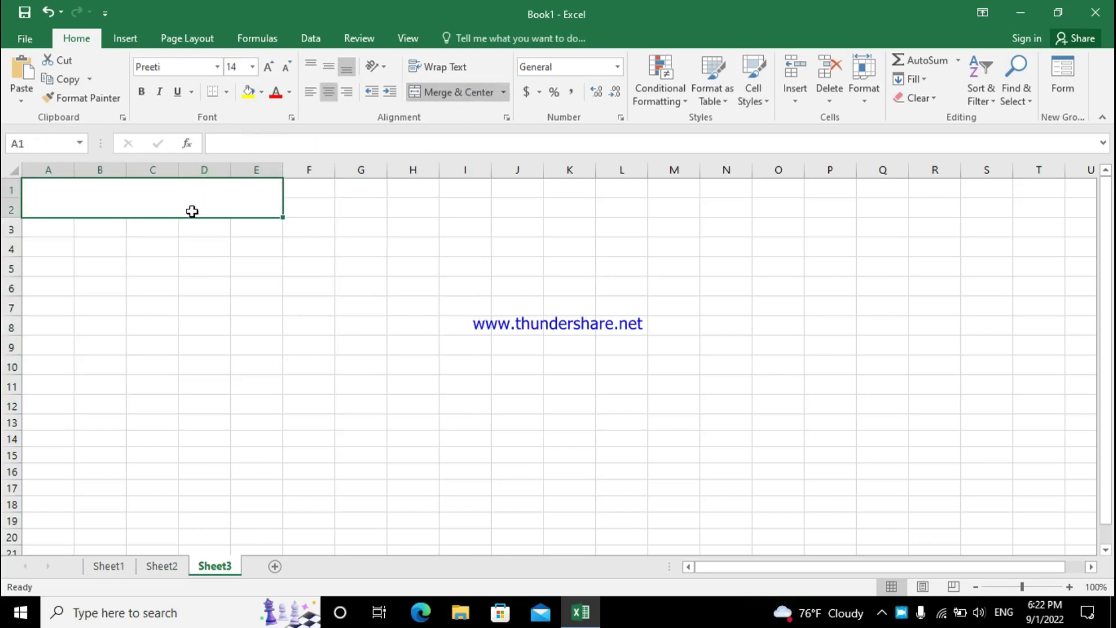
{"action": "type", "text": "sfkjhfdklsjh"}
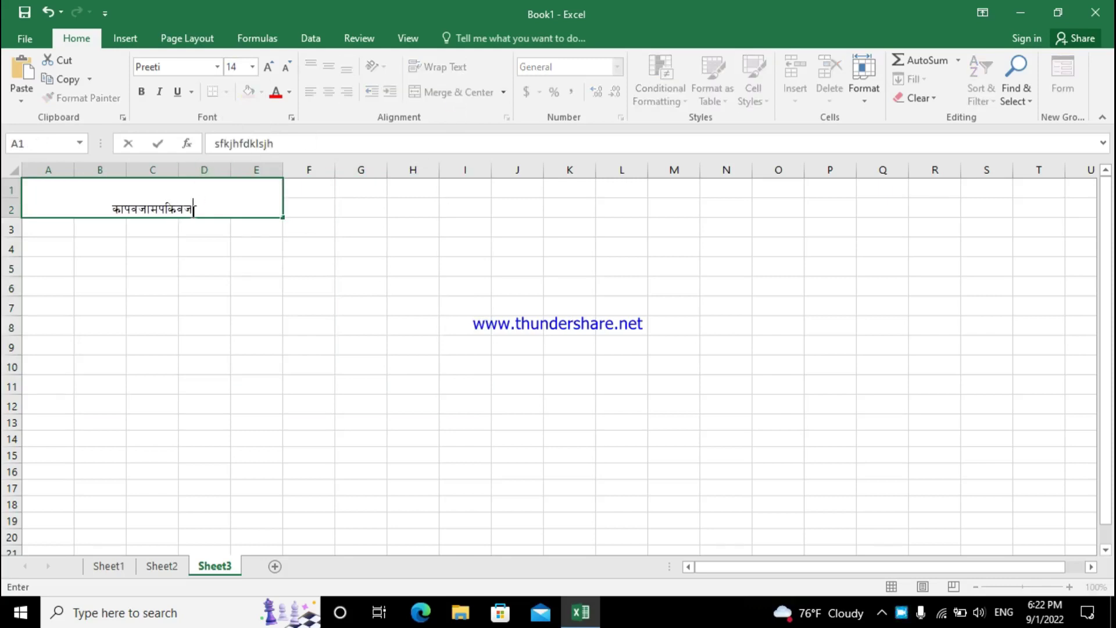
{"action": "left_click", "coordinate": [67, 231]}
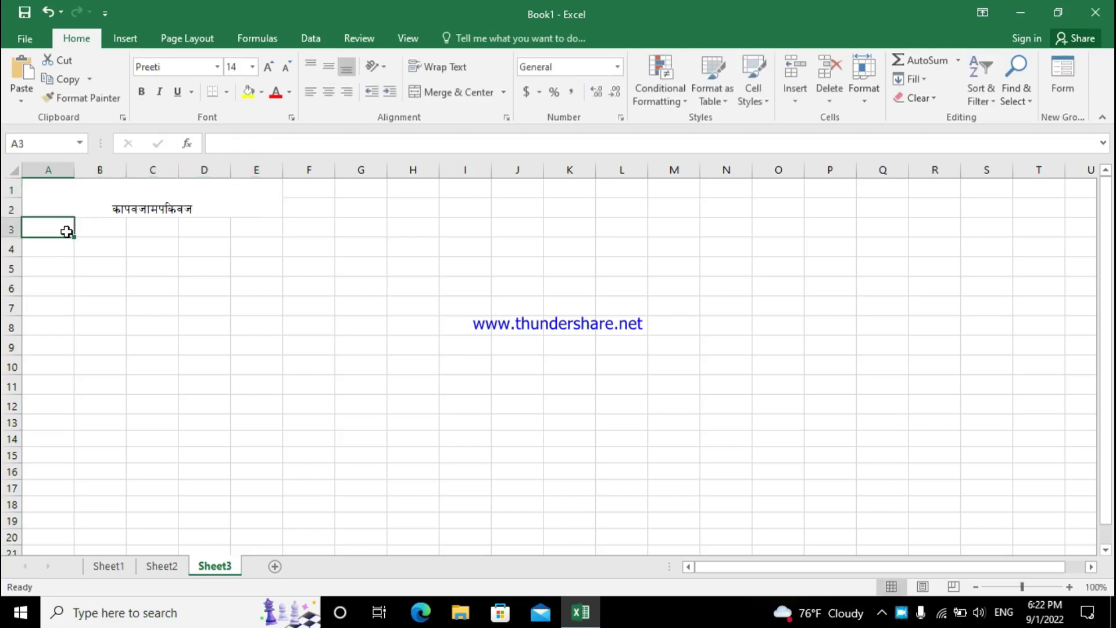
Enter Nepali numerals in A3 (२) and B3, leaving B5 empty
{"action": "type", "text": "@"}
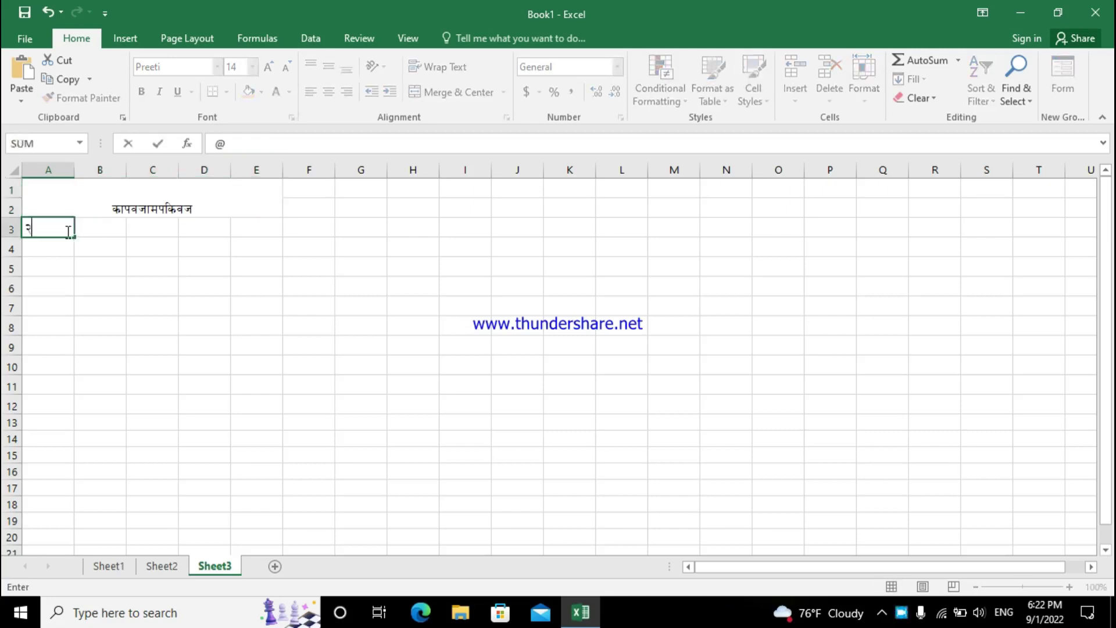
{"action": "key", "text": "Tab"}
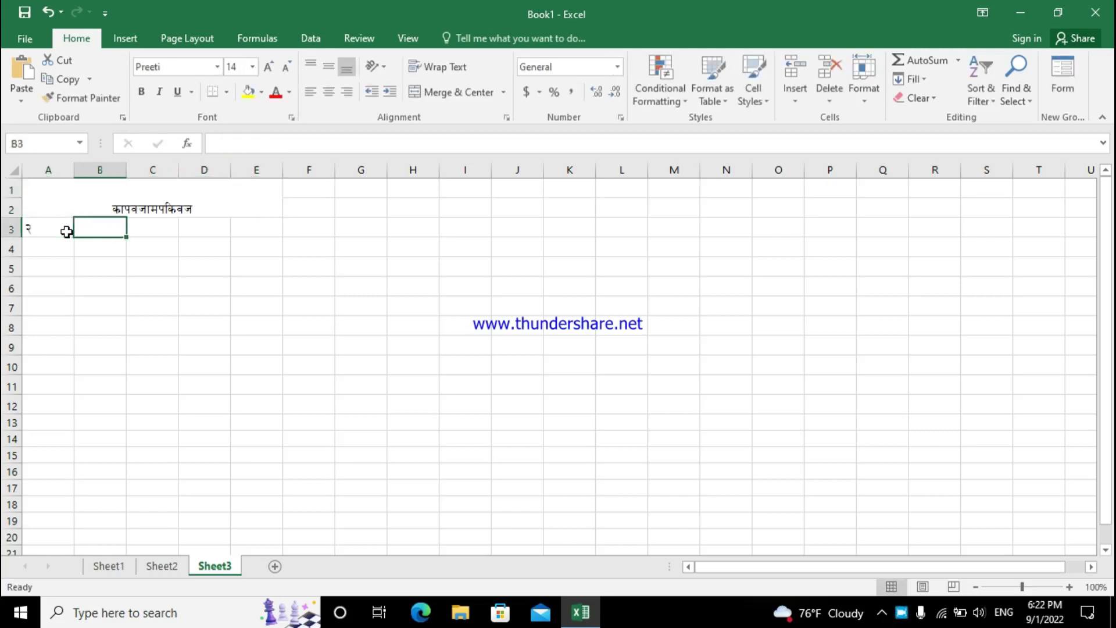
{"action": "type", "text": "#"}
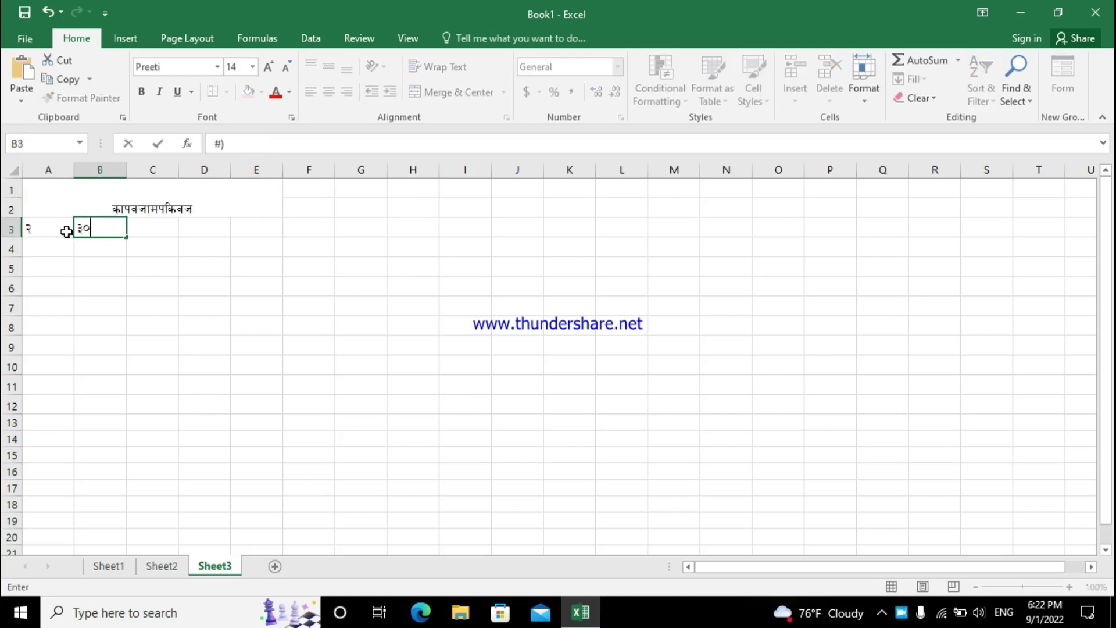
{"action": "left_click", "coordinate": [96, 263]}
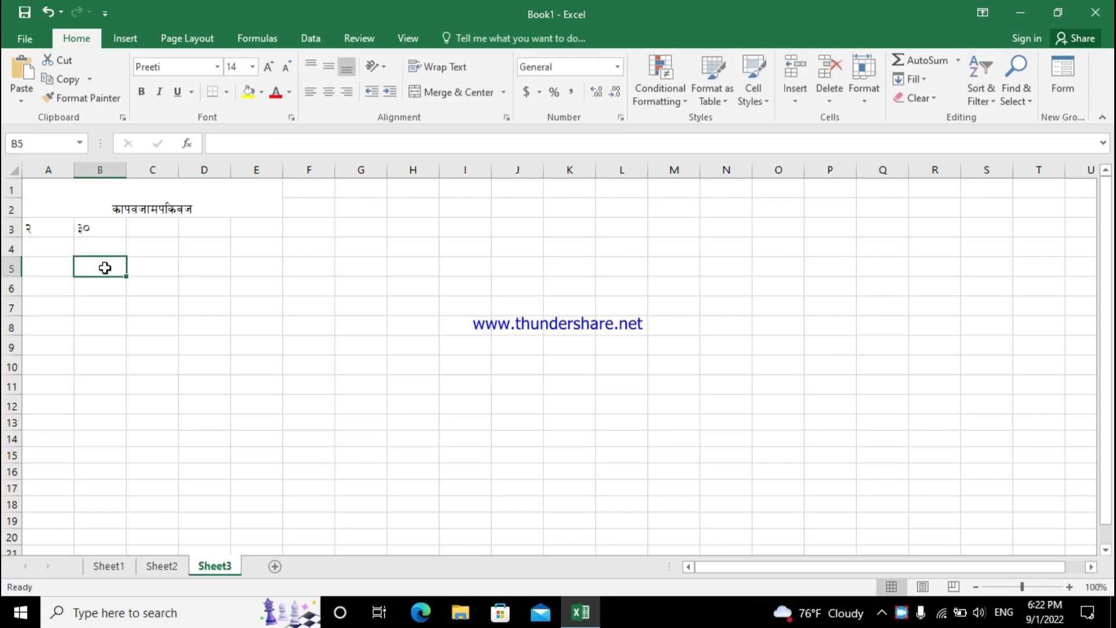
{"action": "type", "text": "="}
{"action": "key", "text": "BackSpace"}
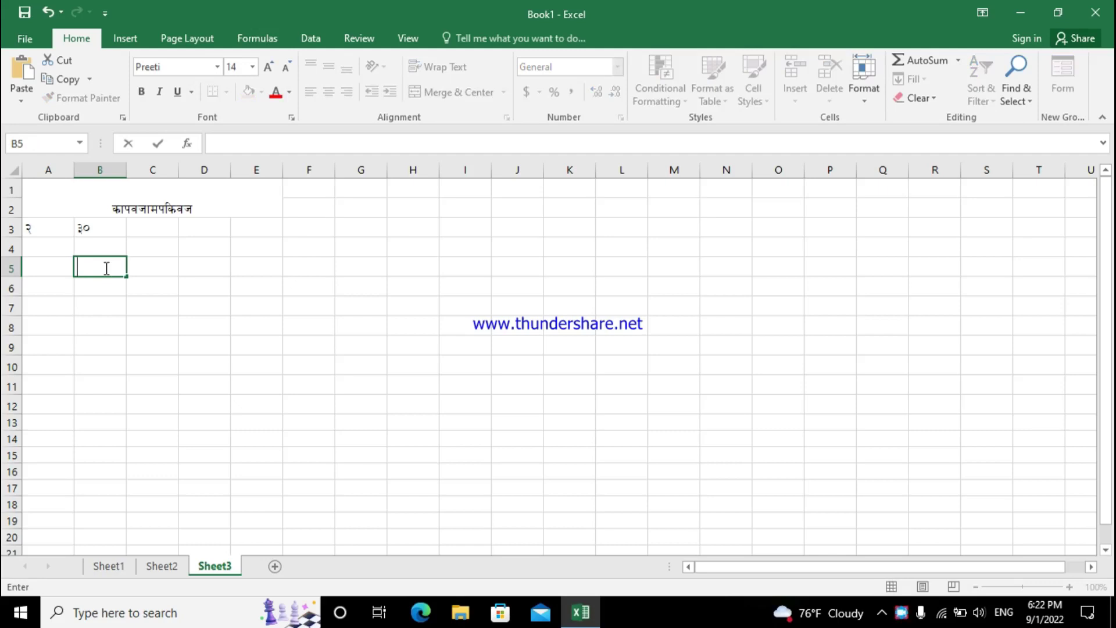
Replace a quick SUM in C3 with the addition formula =A3+B3
{"action": "left_click", "coordinate": [154, 233]}
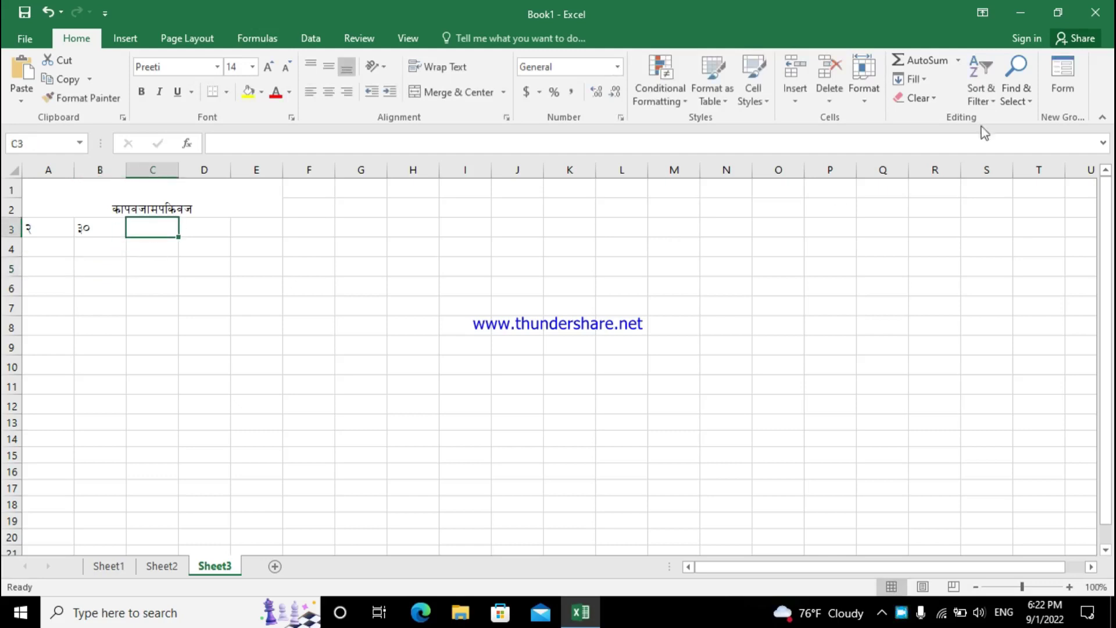
{"action": "left_click", "coordinate": [958, 60]}
{"action": "left_click", "coordinate": [953, 81]}
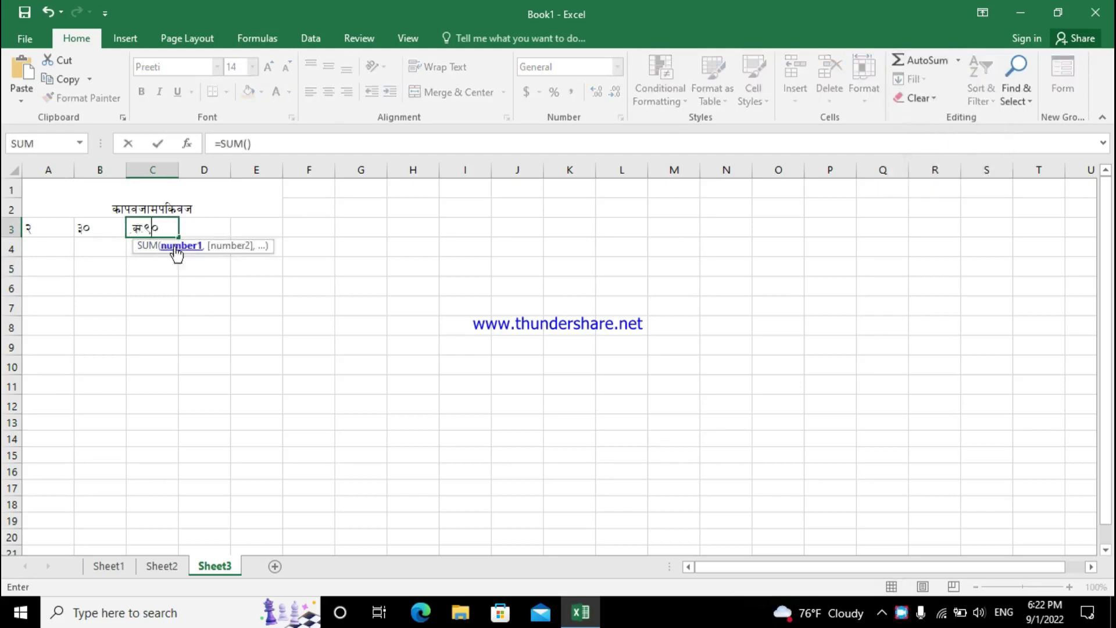
{"action": "left_click_drag", "start_coordinate": [169, 228], "coordinate": [133, 231]}
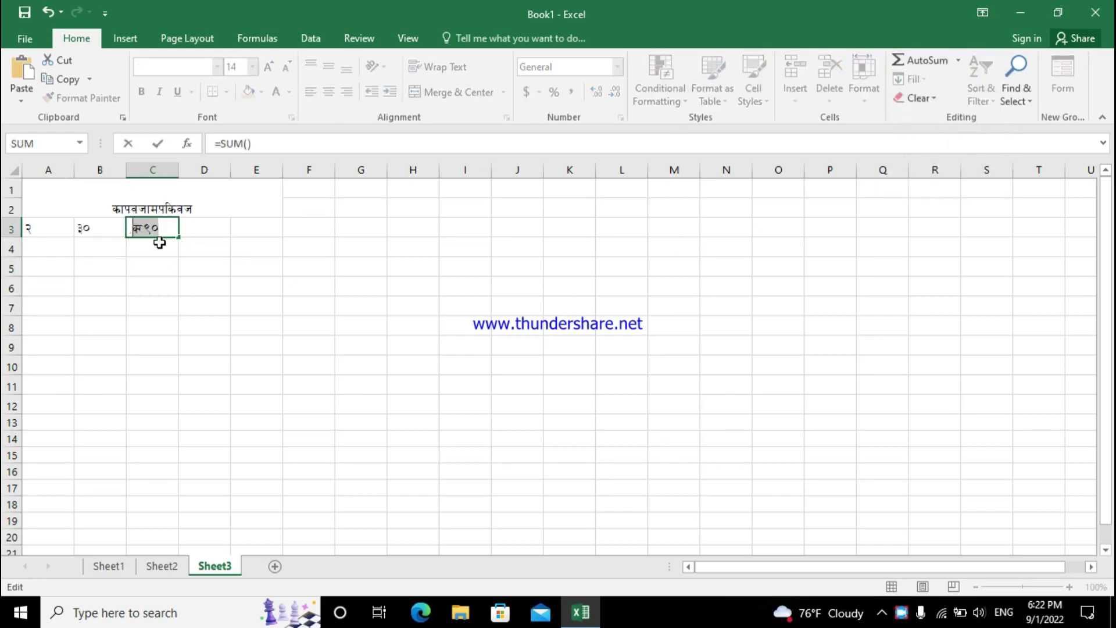
{"action": "type", "text": "="}
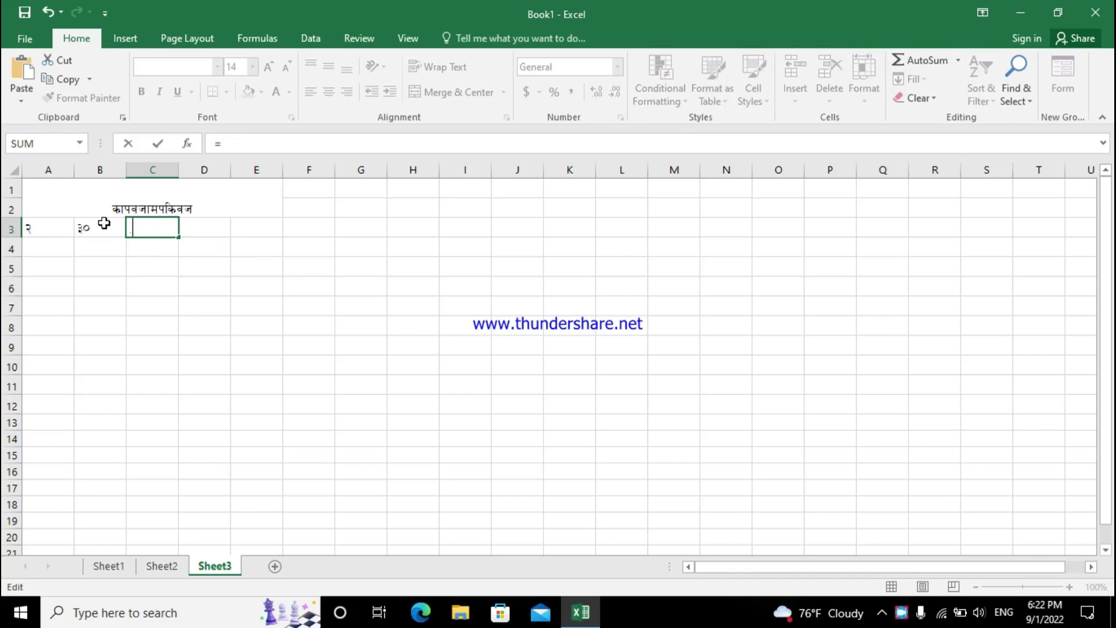
{"action": "left_click", "coordinate": [50, 227]}
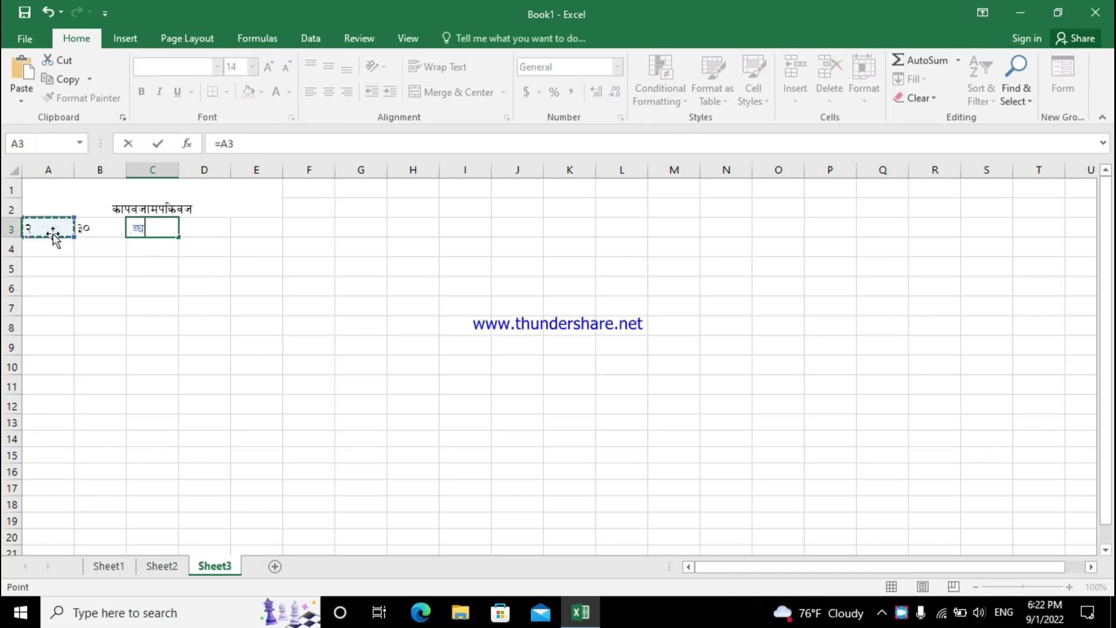
{"action": "type", "text": "+"}
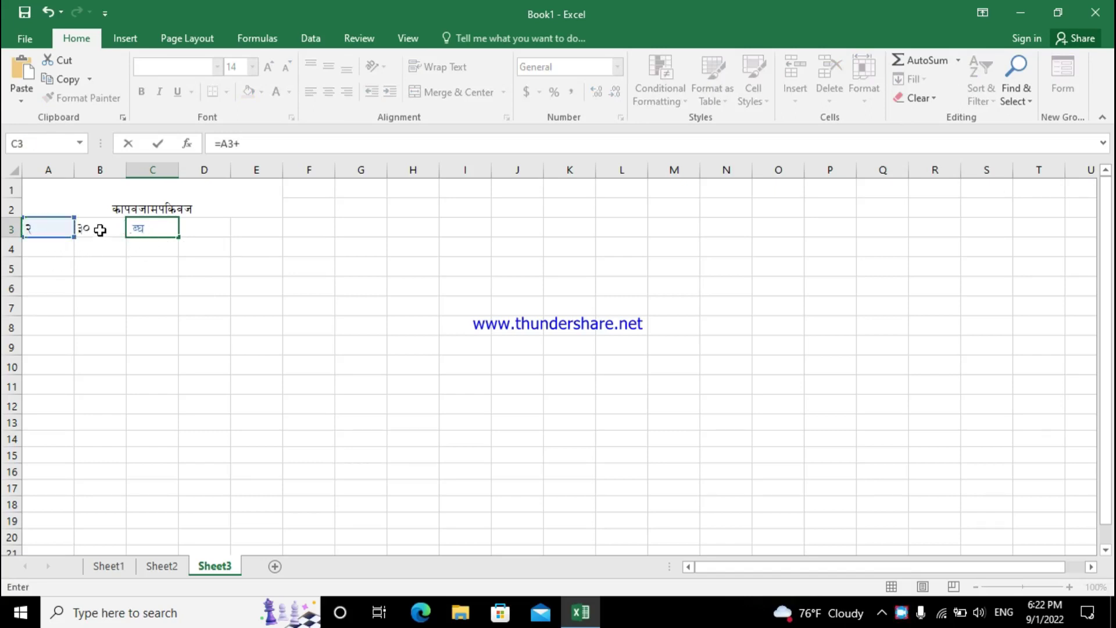
{"action": "left_click", "coordinate": [100, 230]}
{"action": "key", "text": "Return"}
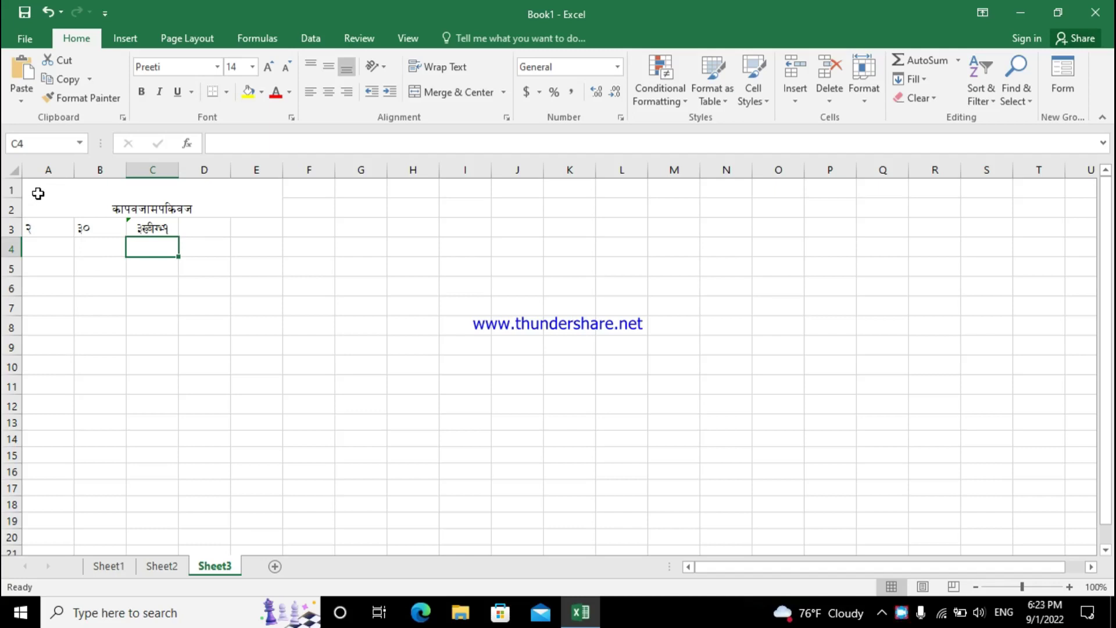
Enter the multiplication formula =A3*B3 in C5
{"action": "left_click_drag", "start_coordinate": [38, 193], "coordinate": [555, 461]}
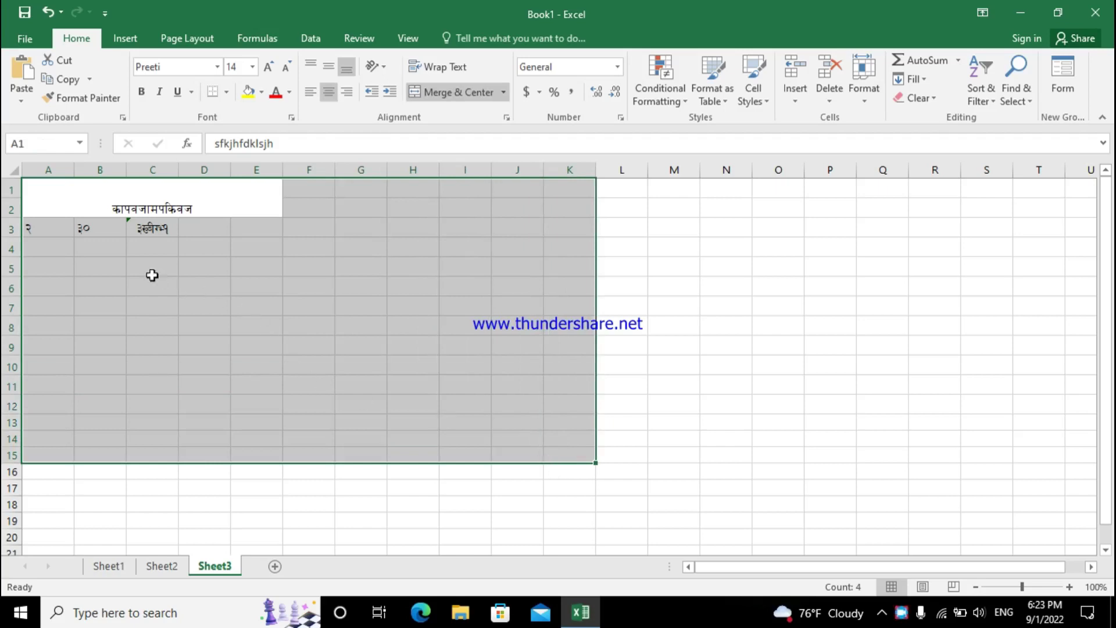
{"action": "left_click", "coordinate": [150, 228]}
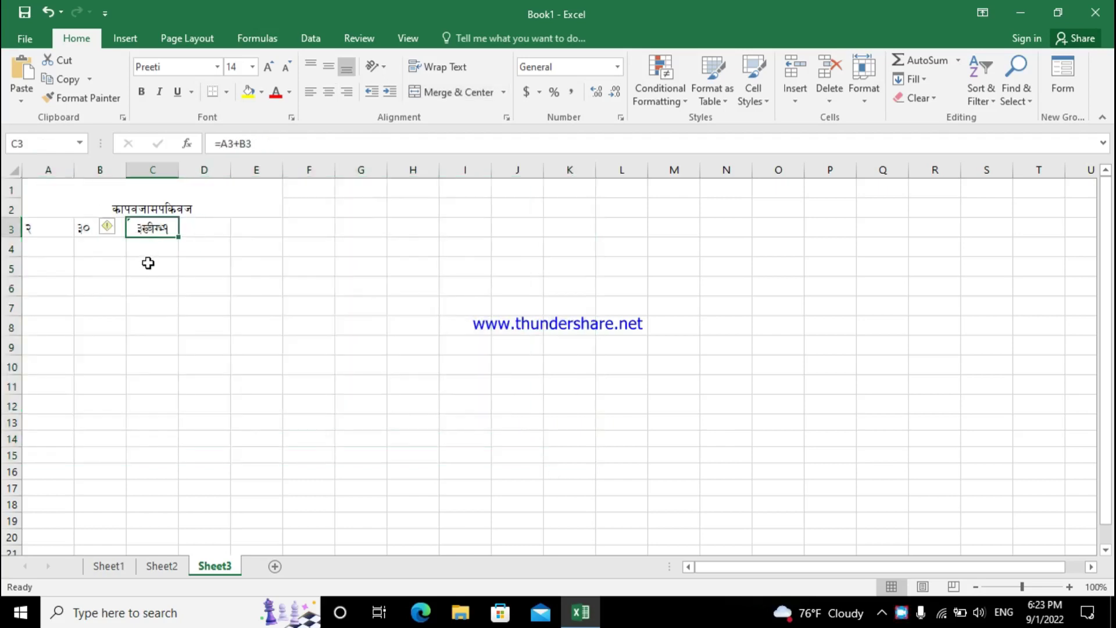
{"action": "left_click", "coordinate": [148, 263]}
{"action": "type", "text": "="}
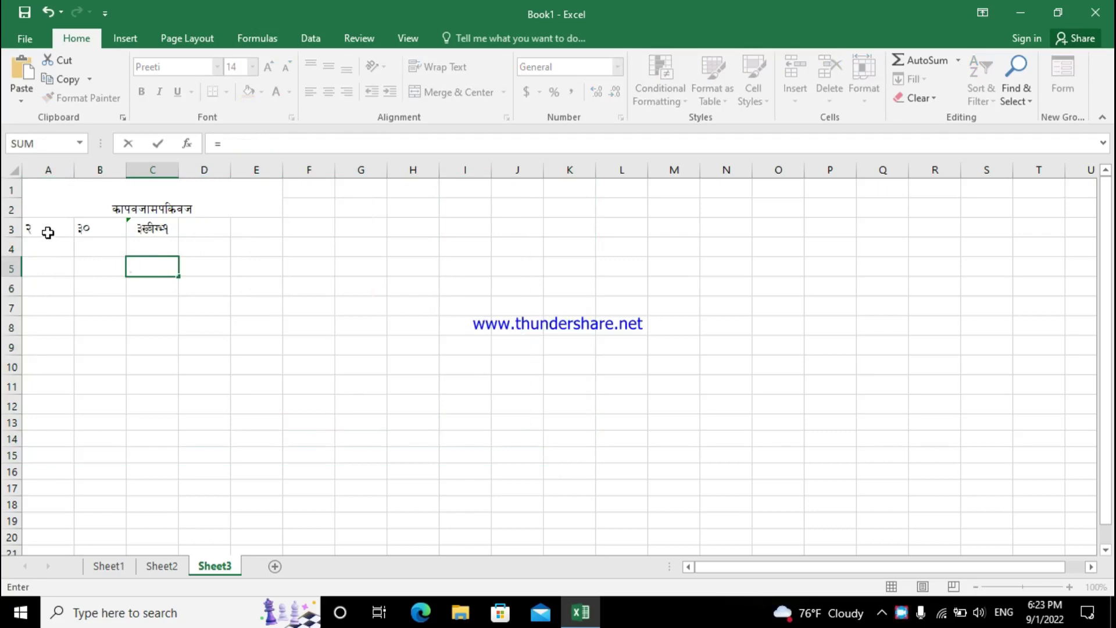
{"action": "left_click", "coordinate": [46, 233]}
{"action": "type", "text": "*"}
{"action": "left_click", "coordinate": [89, 229]}
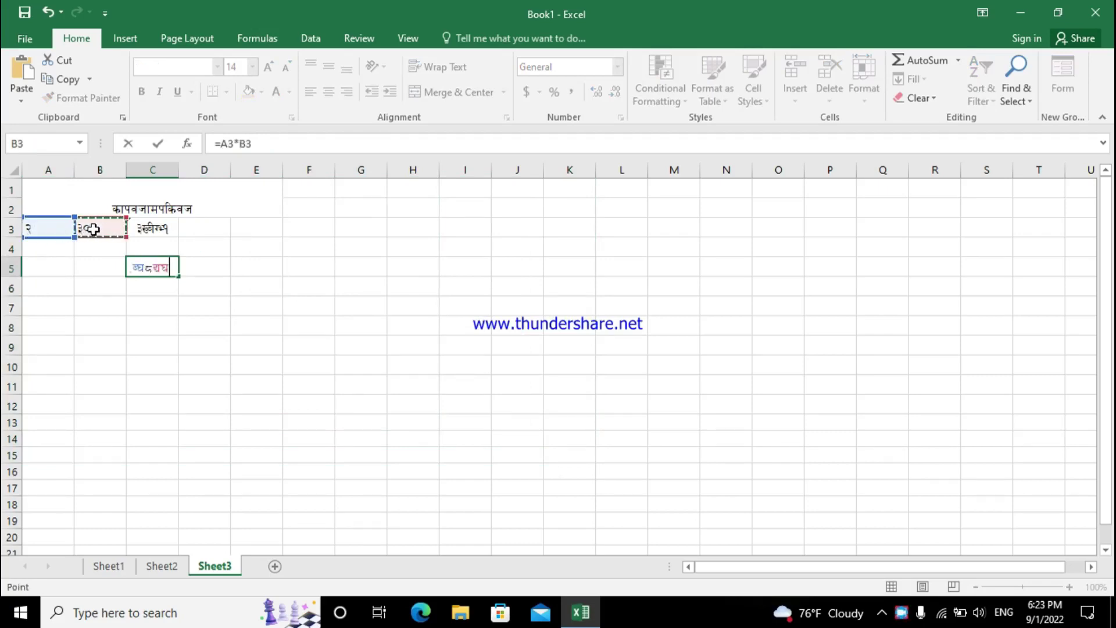
{"action": "key", "text": "Return"}
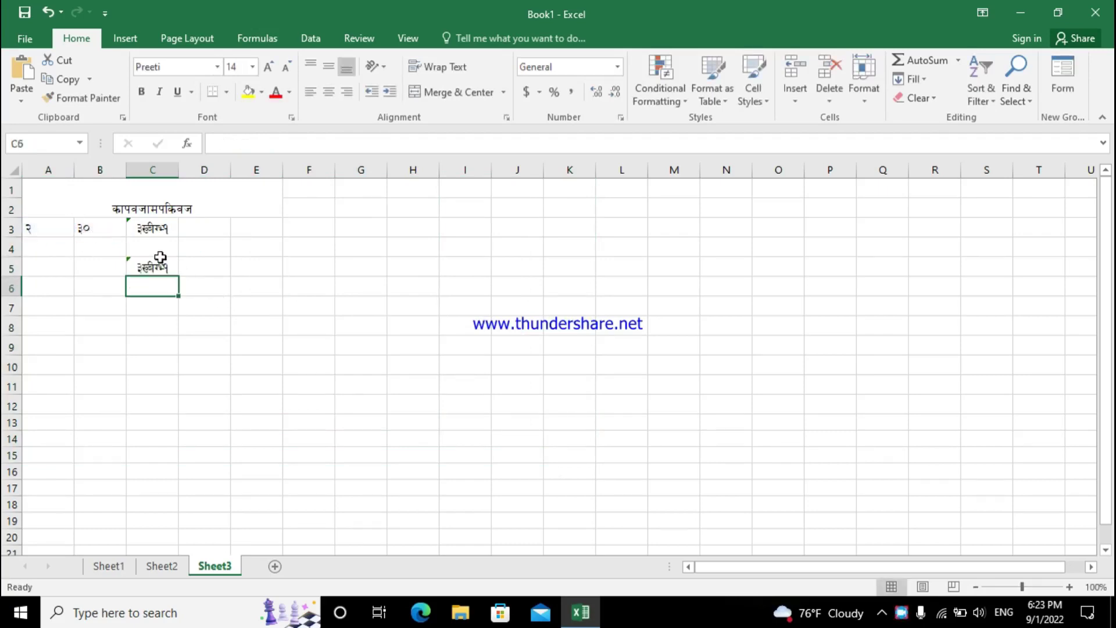
Clear all contents from A1:E7 and reselect the merged title cell
{"action": "left_click_drag", "start_coordinate": [62, 205], "coordinate": [172, 314]}
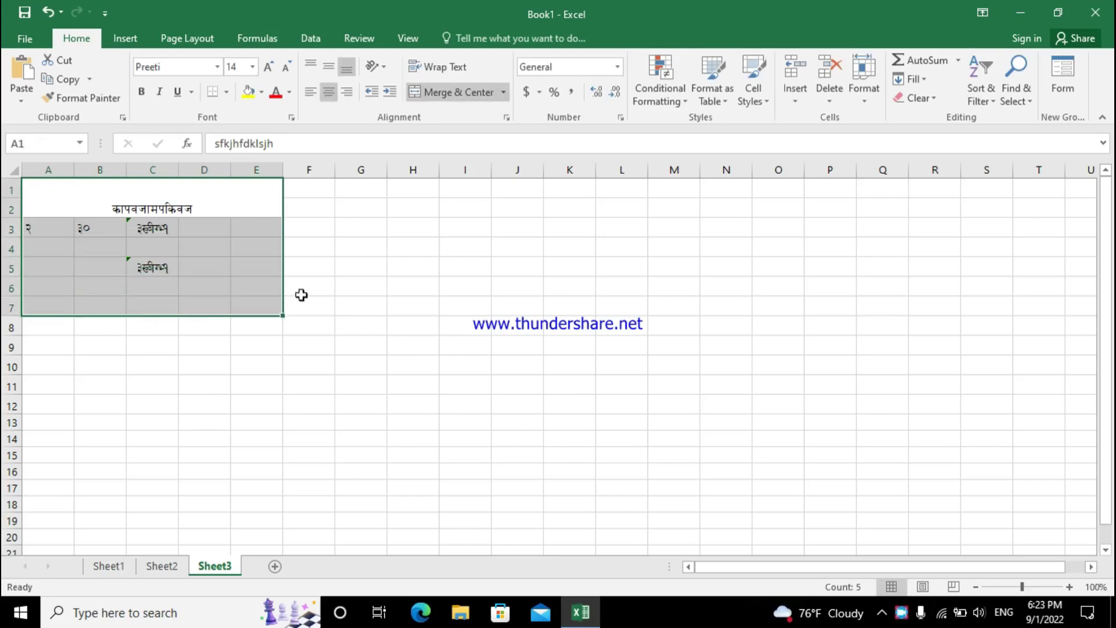
{"action": "key", "text": "Delete"}
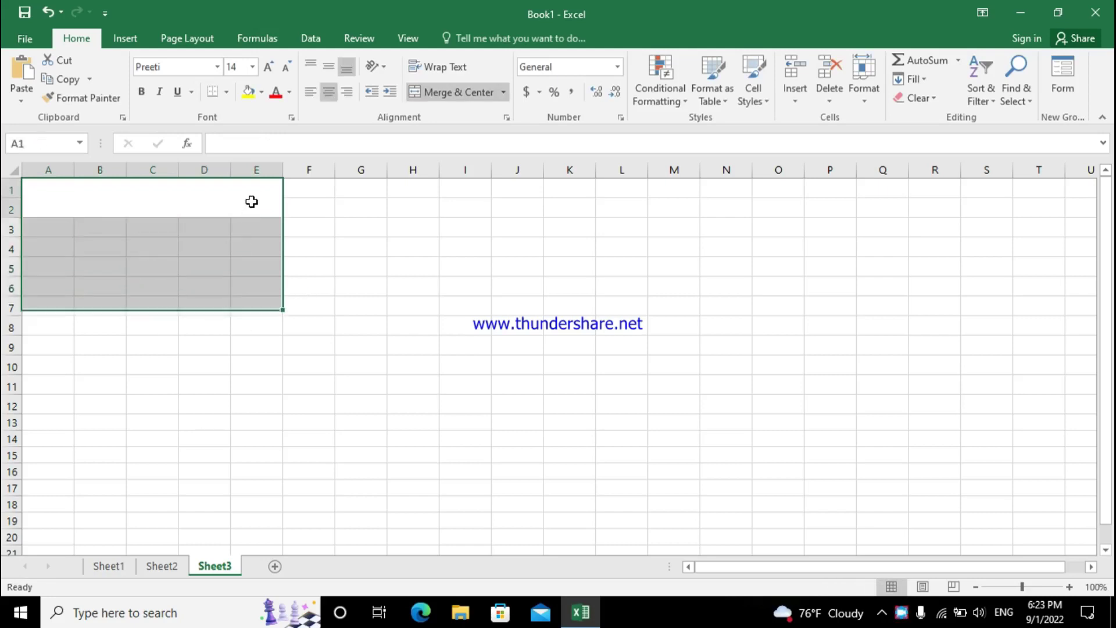
{"action": "left_click", "coordinate": [251, 201]}
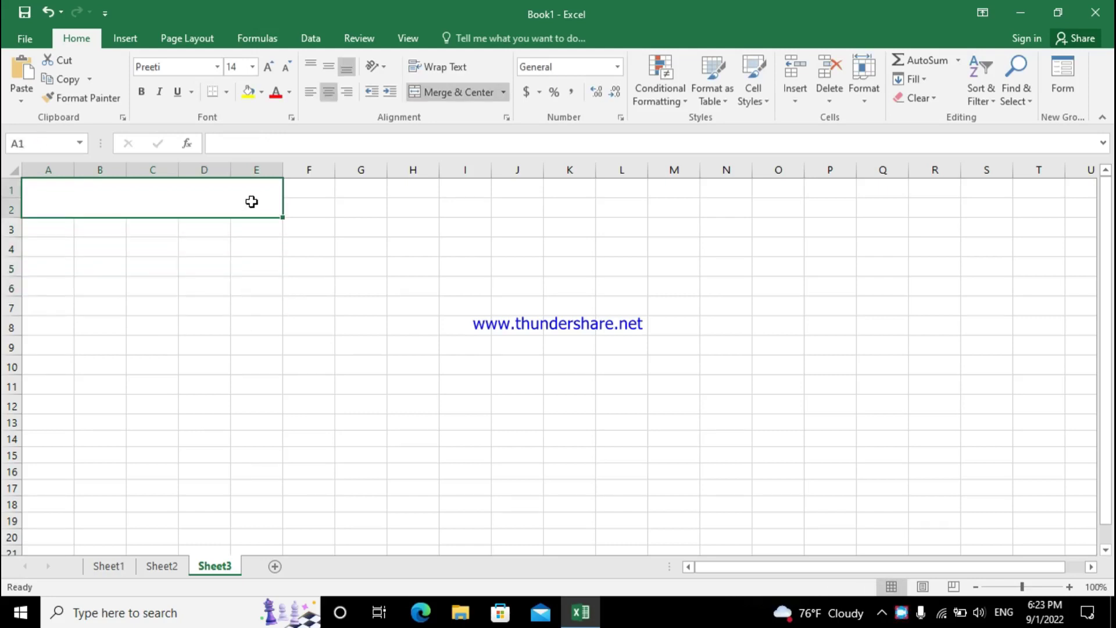
Minimize Excel and launch Chrome with the user's profile, leaving only a New Tab
{"action": "left_click", "coordinate": [1020, 12]}
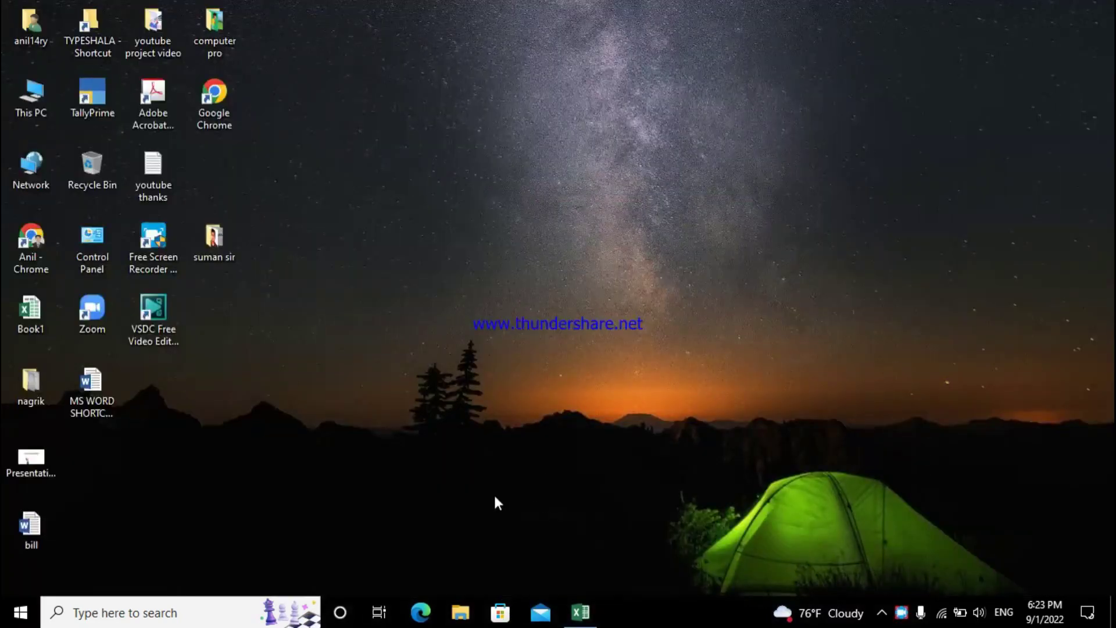
{"action": "double_click", "coordinate": [215, 108]}
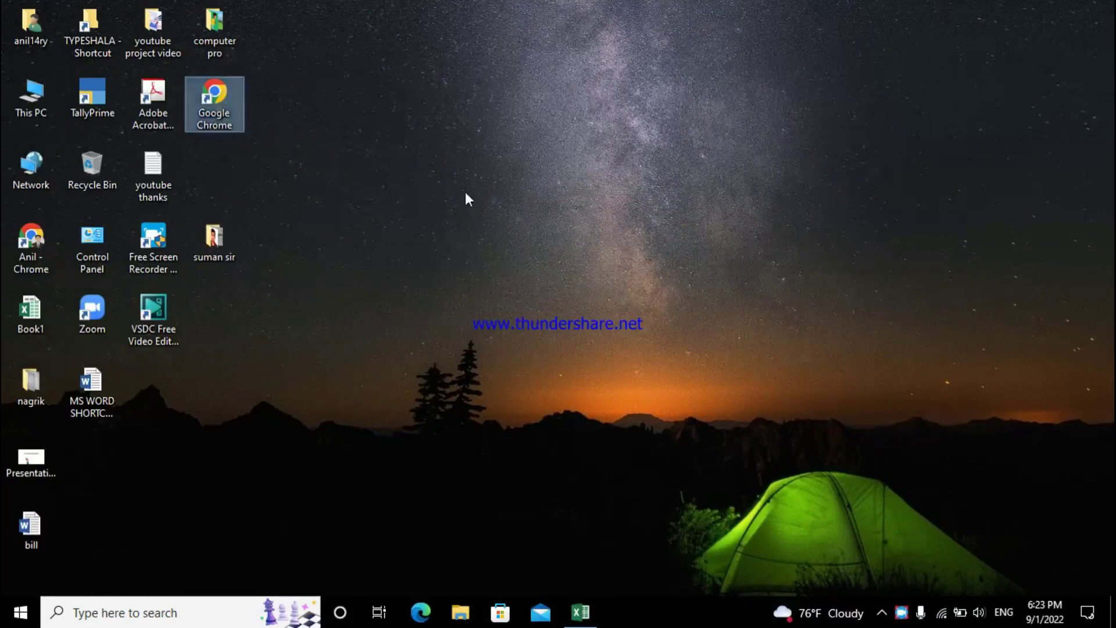
{"action": "left_click", "coordinate": [554, 352]}
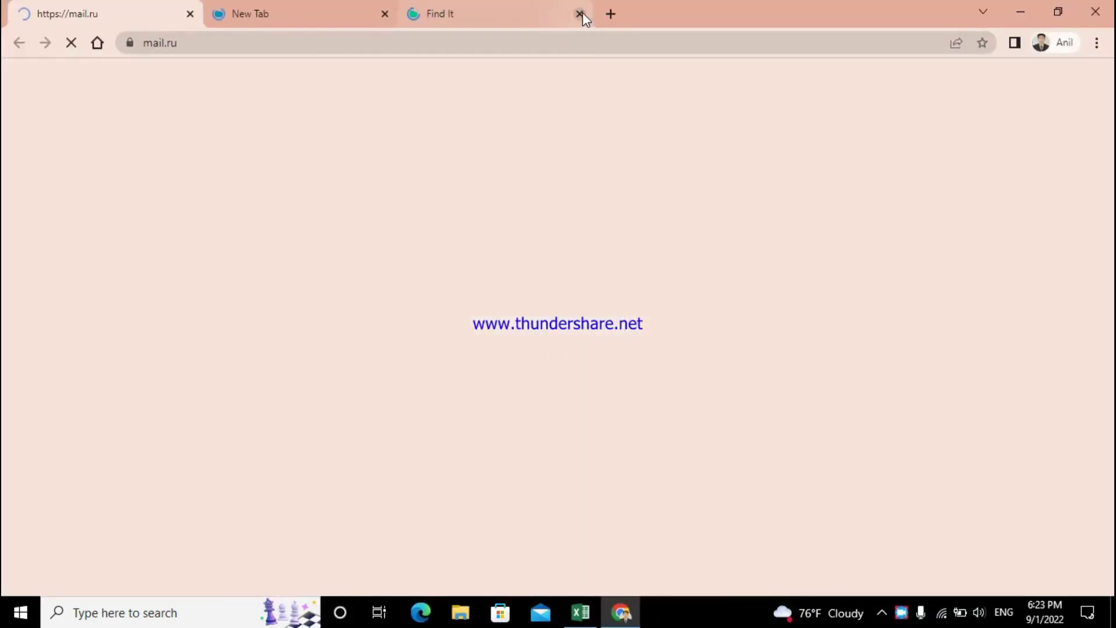
{"action": "left_click", "coordinate": [580, 14]}
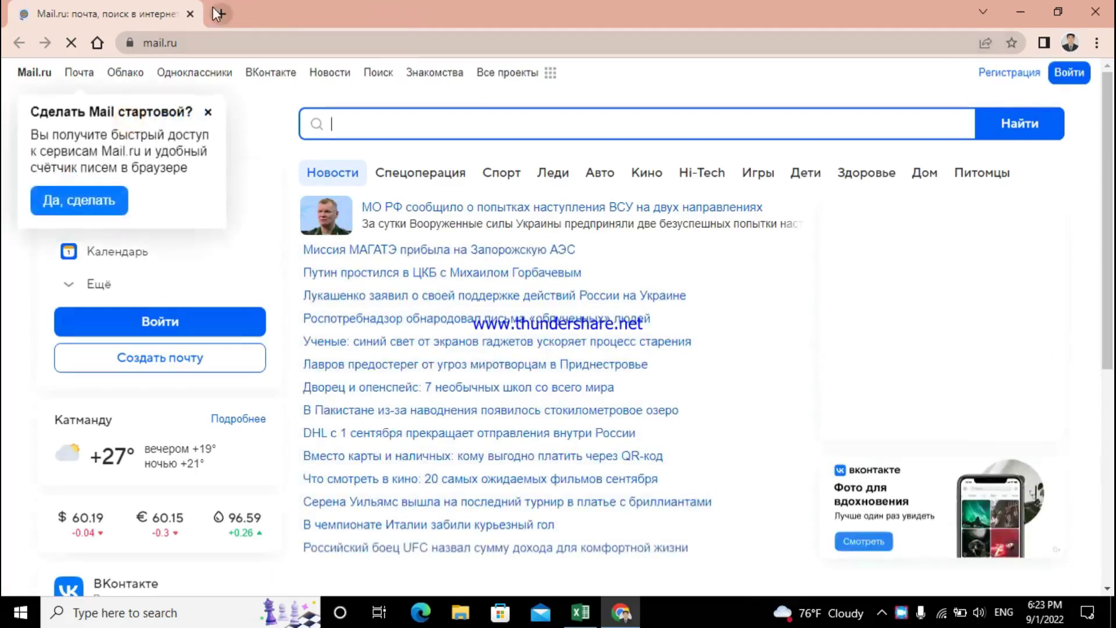
{"action": "left_click", "coordinate": [219, 9]}
Search Google for 'fontasy himali fonts free download' and open the devanagarifonts.net result
{"action": "left_click", "coordinate": [190, 13]}
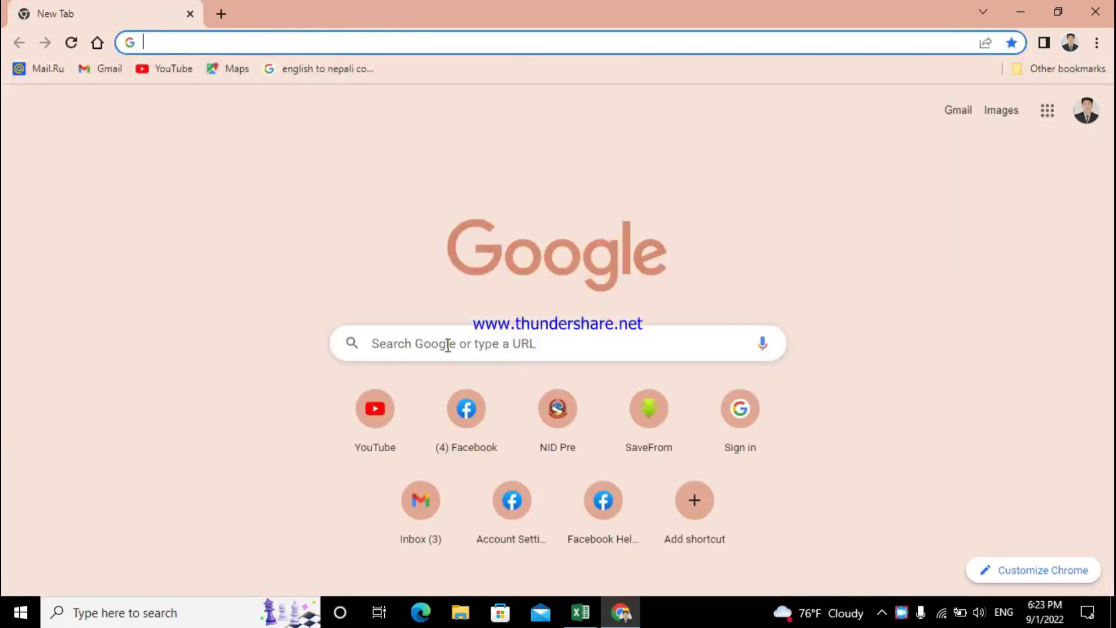
{"action": "left_click", "coordinate": [448, 344]}
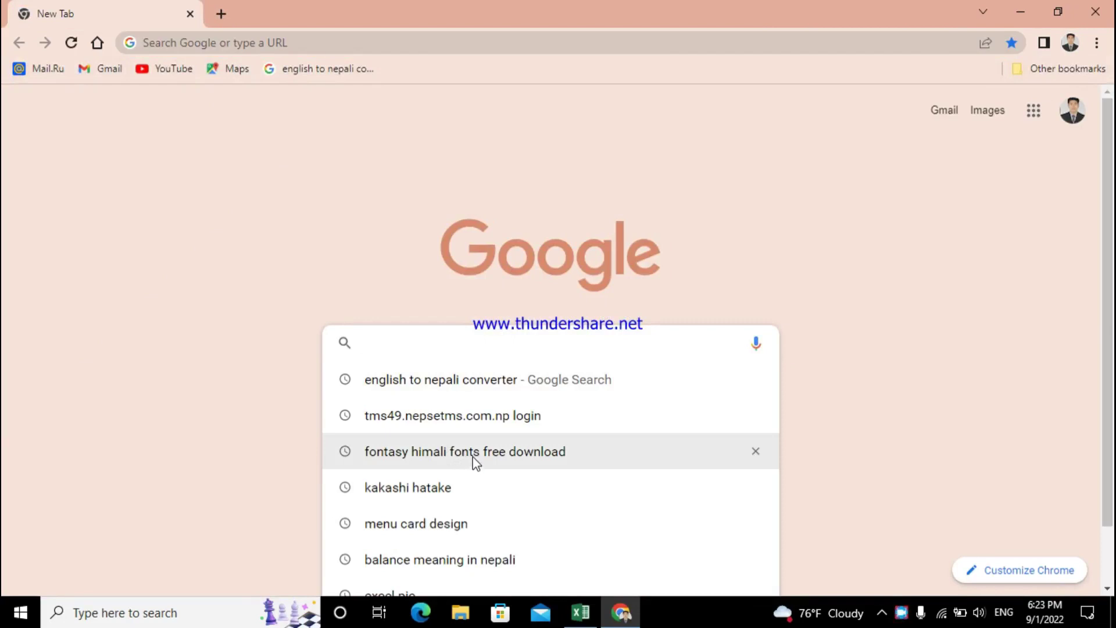
{"action": "left_click", "coordinate": [535, 457]}
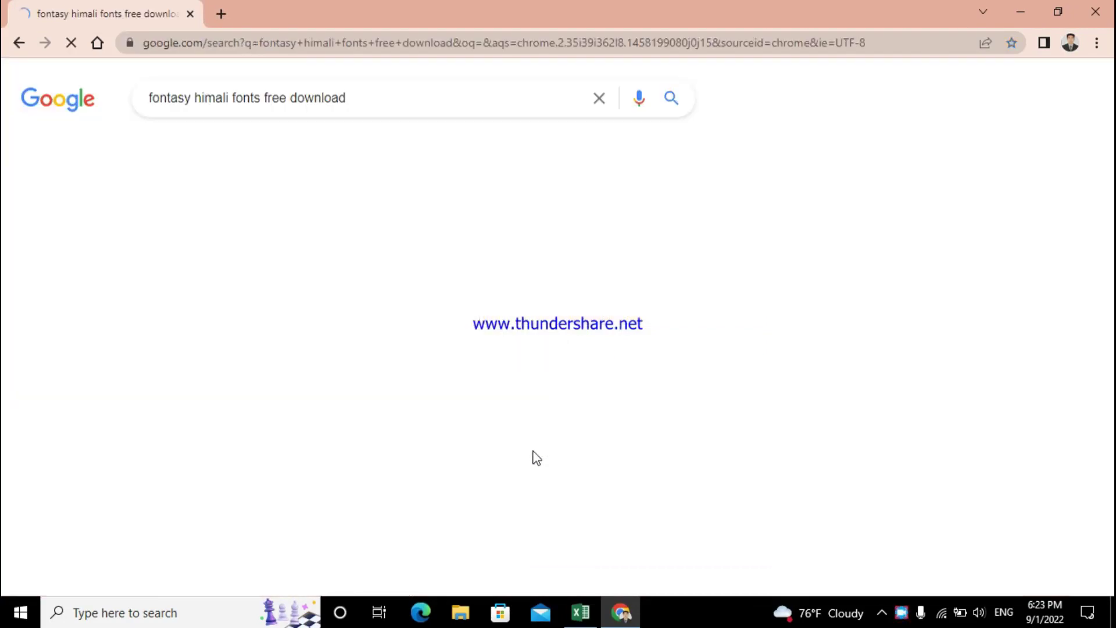
{"action": "scroll", "coordinate": [505, 427], "scroll_direction": "down", "scroll_amount": 3}
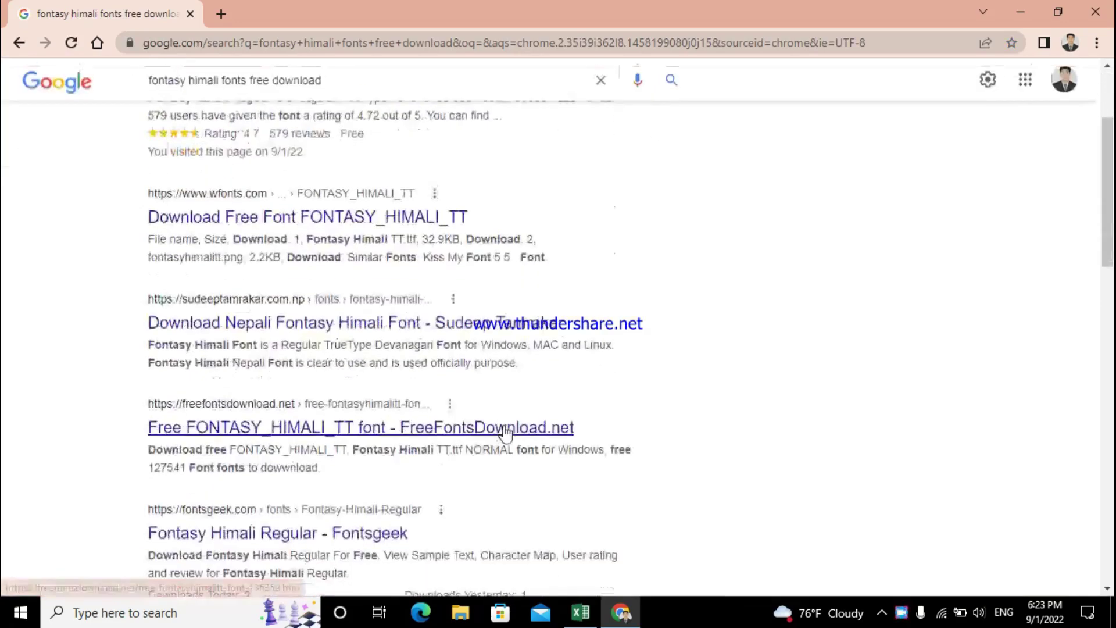
{"action": "scroll", "coordinate": [388, 342], "scroll_direction": "up", "scroll_amount": 3}
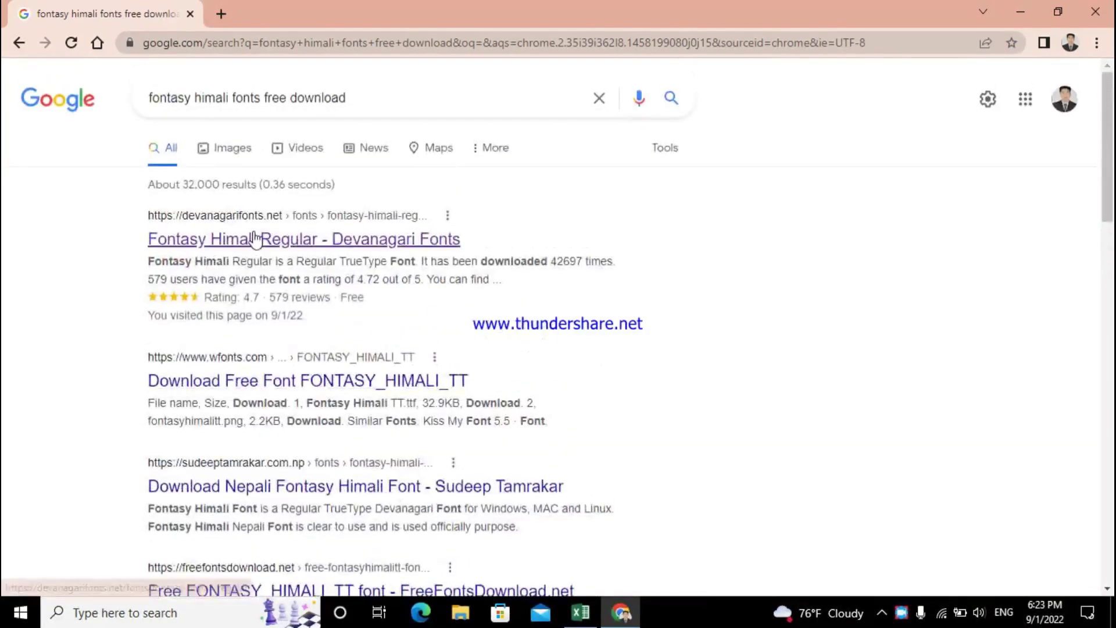
{"action": "left_click", "coordinate": [294, 243]}
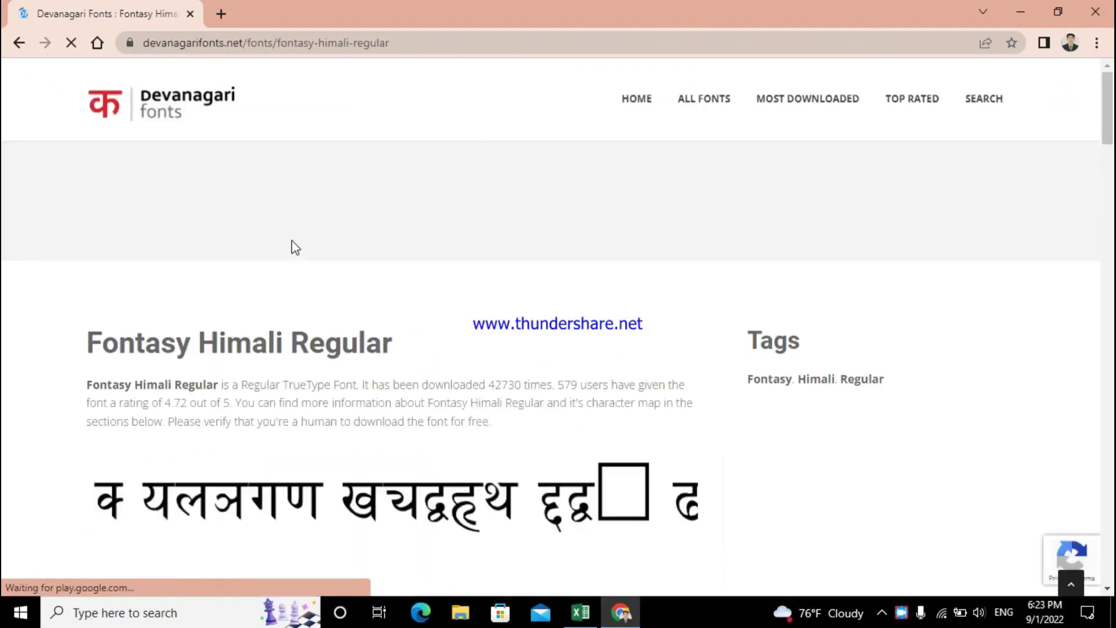
Download the Fontasy Himali Regular font zip, then minimize Chrome
{"action": "scroll", "coordinate": [361, 393], "scroll_direction": "down", "scroll_amount": 5}
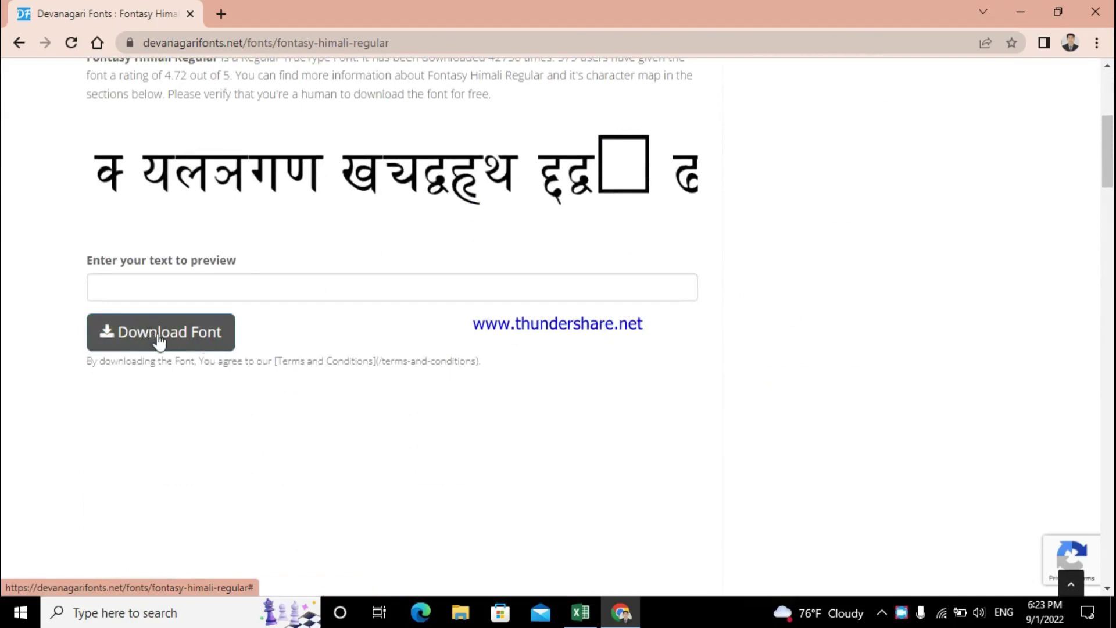
{"action": "left_click", "coordinate": [159, 341]}
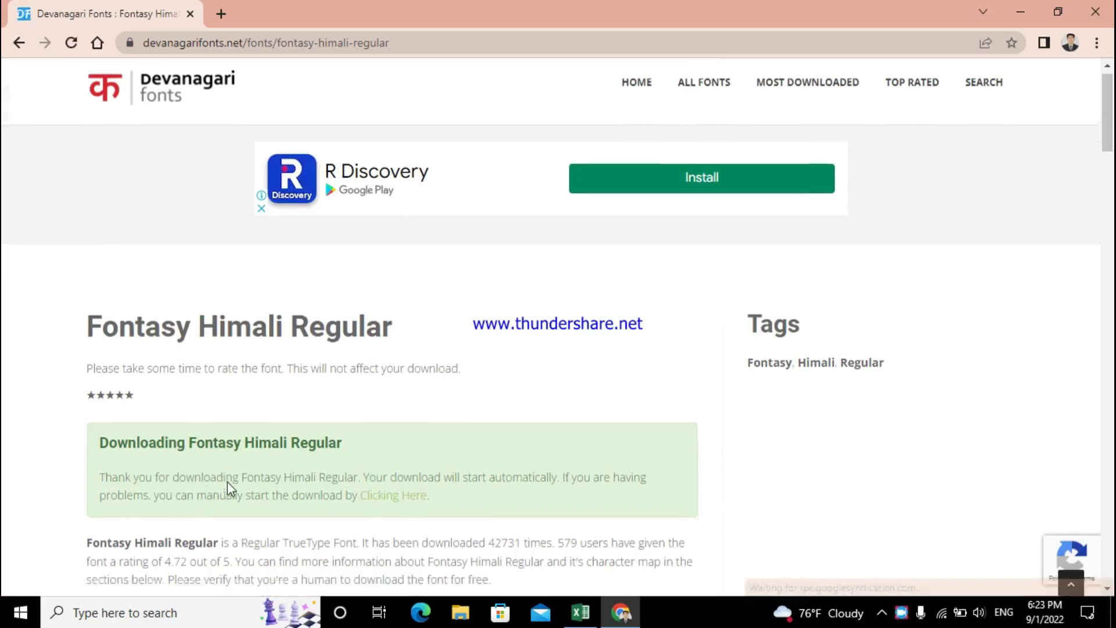
{"action": "scroll", "coordinate": [228, 482], "scroll_direction": "down", "scroll_amount": 5}
{"action": "scroll", "coordinate": [198, 517], "scroll_direction": "down", "scroll_amount": 2}
{"action": "scroll", "coordinate": [187, 516], "scroll_direction": "down", "scroll_amount": 1}
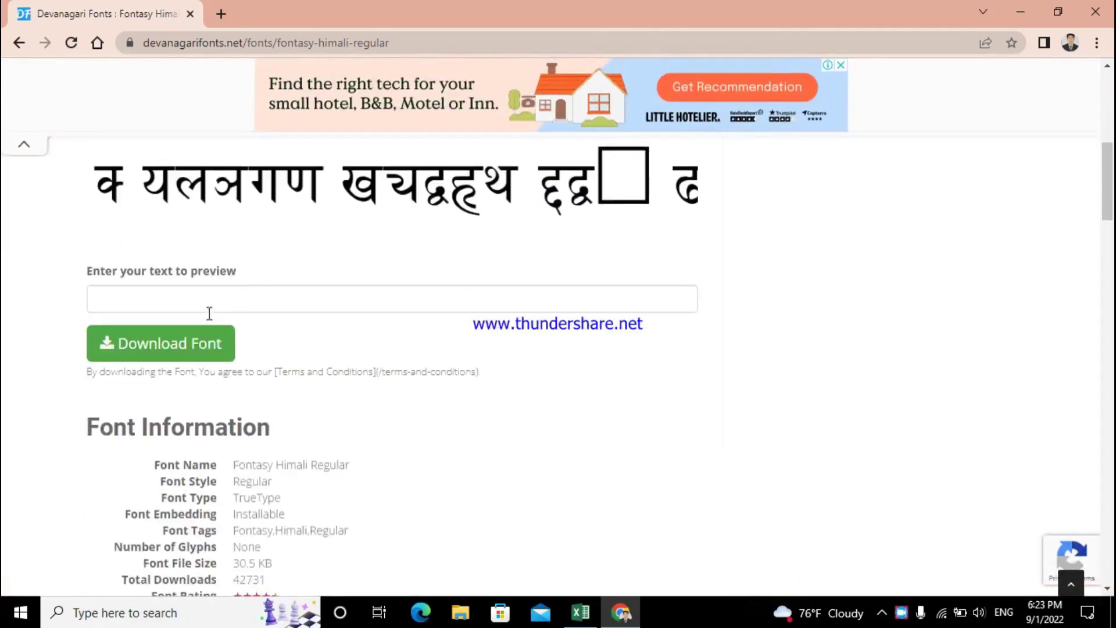
{"action": "left_click", "coordinate": [183, 351]}
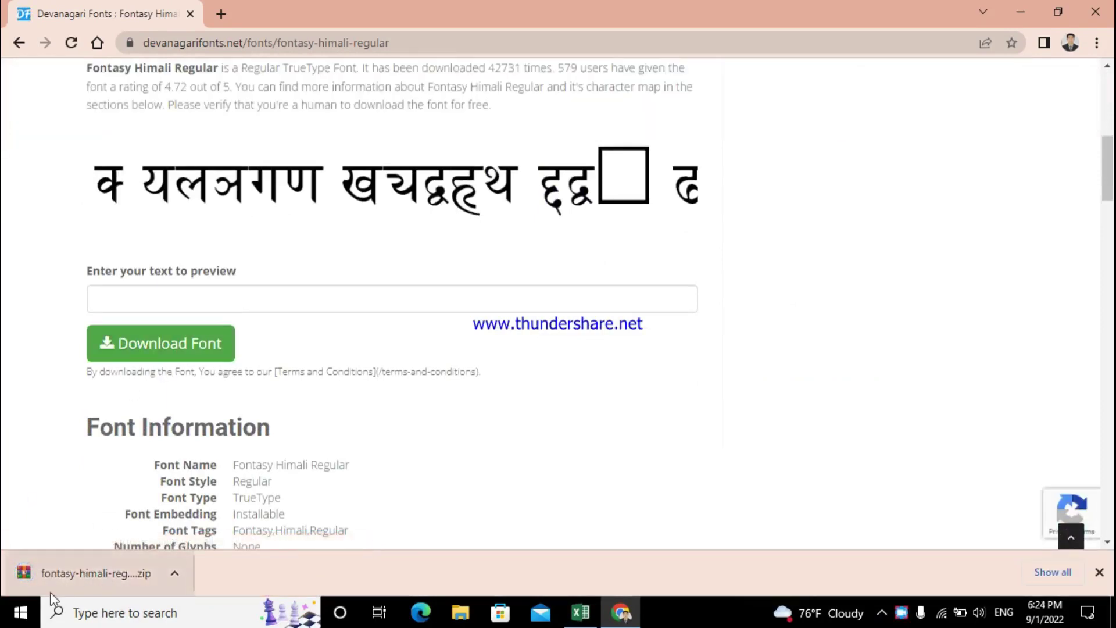
{"action": "left_click", "coordinate": [1020, 18]}
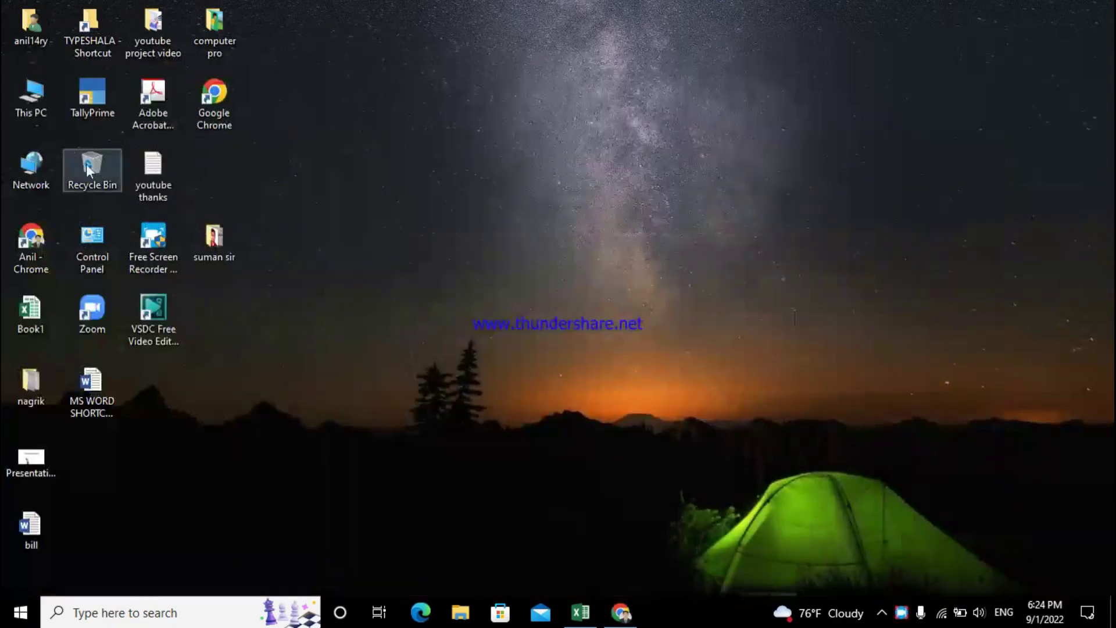
Extract the fontasy-himali-regular zip in Downloads, replacing the existing readme
{"action": "double_click", "coordinate": [35, 107]}
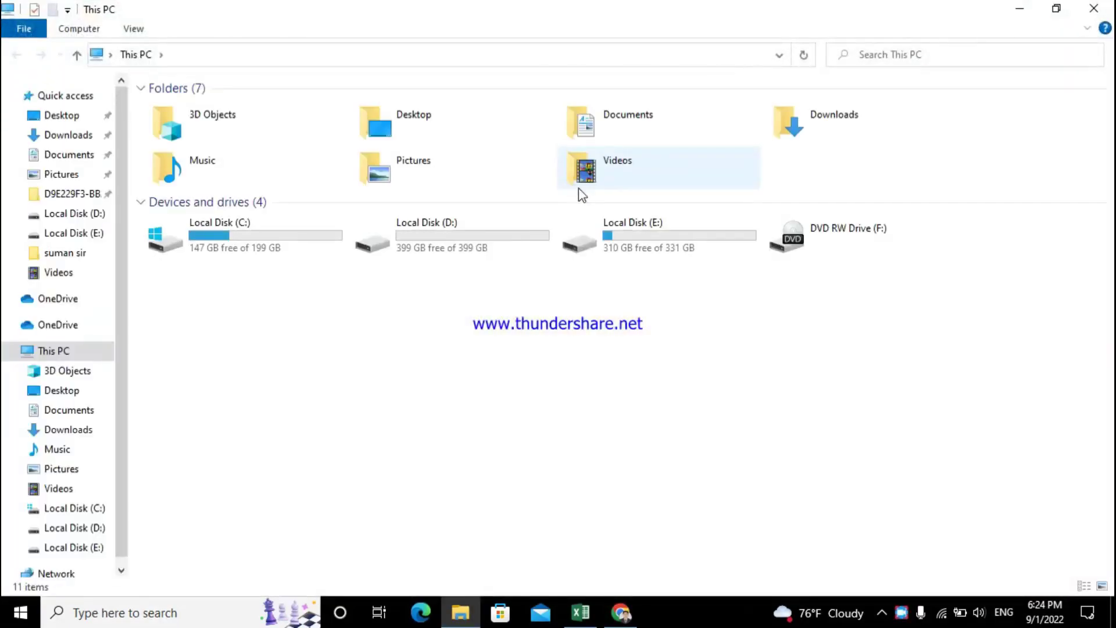
{"action": "double_click", "coordinate": [846, 133]}
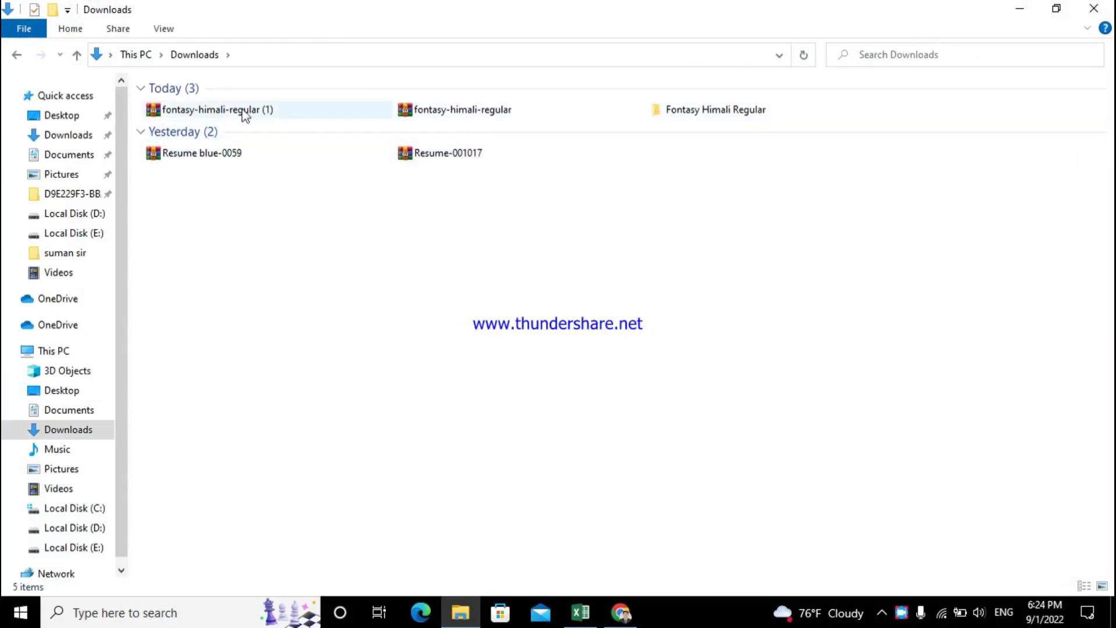
{"action": "left_click", "coordinate": [228, 113]}
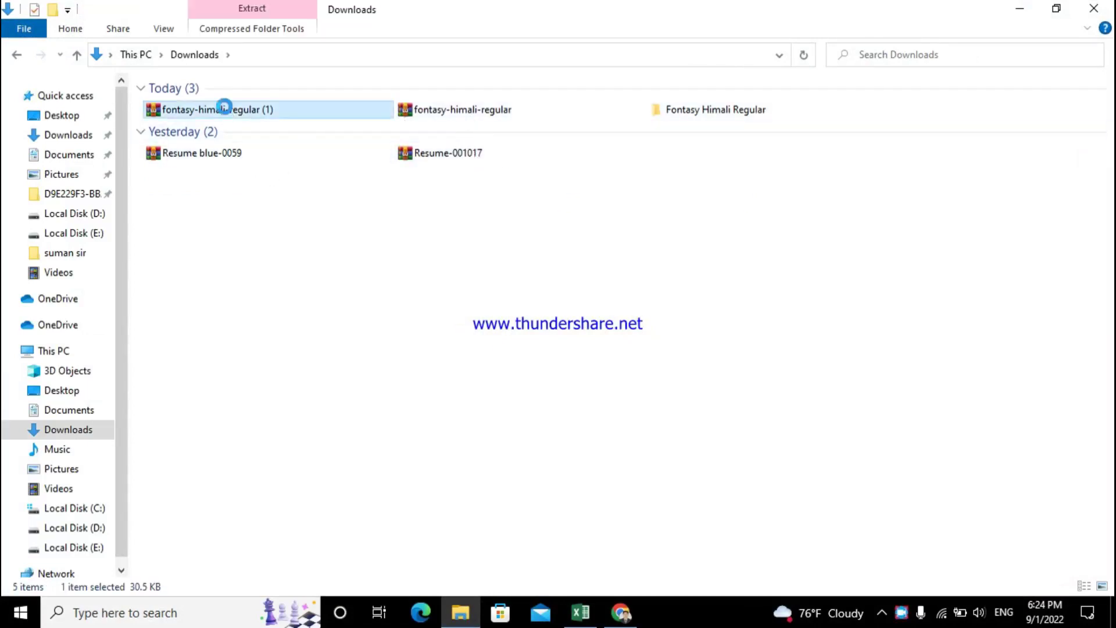
{"action": "right_click", "coordinate": [227, 113]}
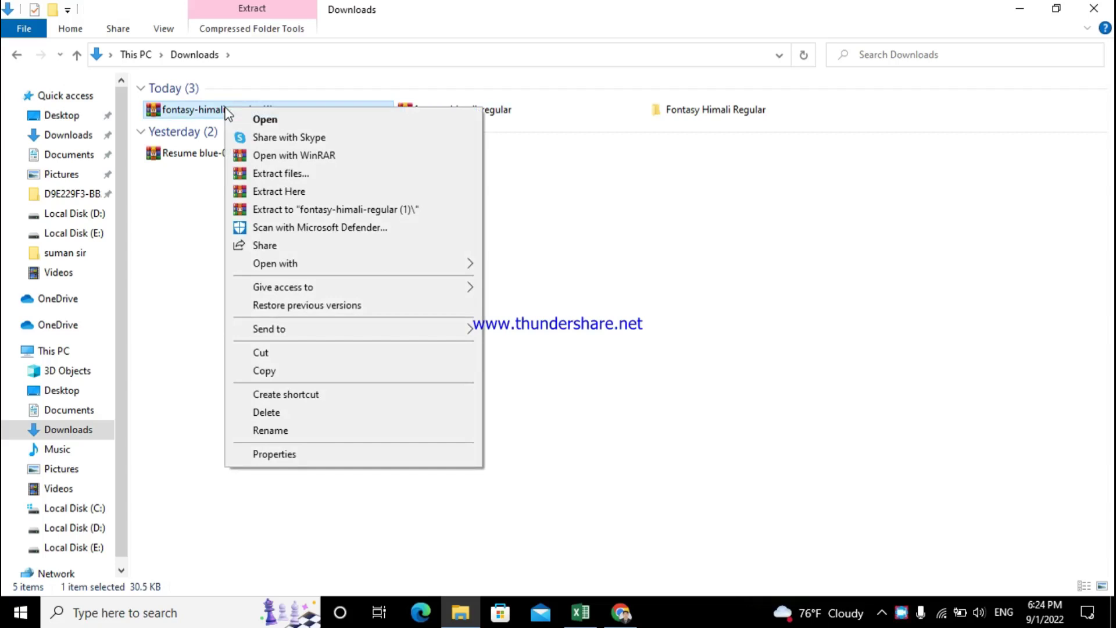
{"action": "left_click", "coordinate": [289, 192]}
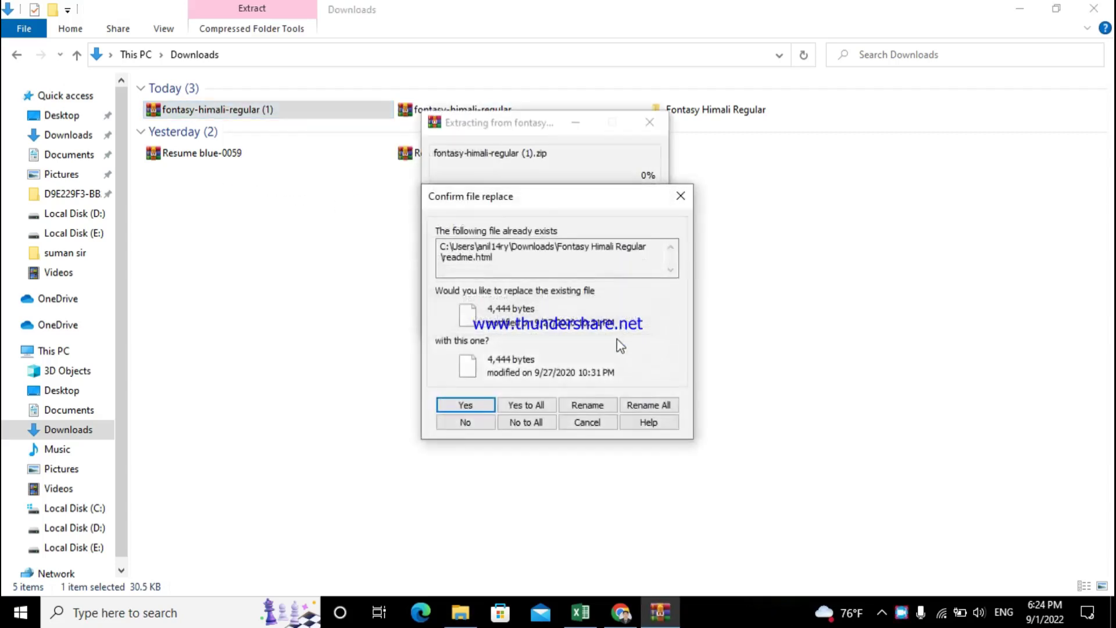
{"action": "left_click", "coordinate": [541, 405]}
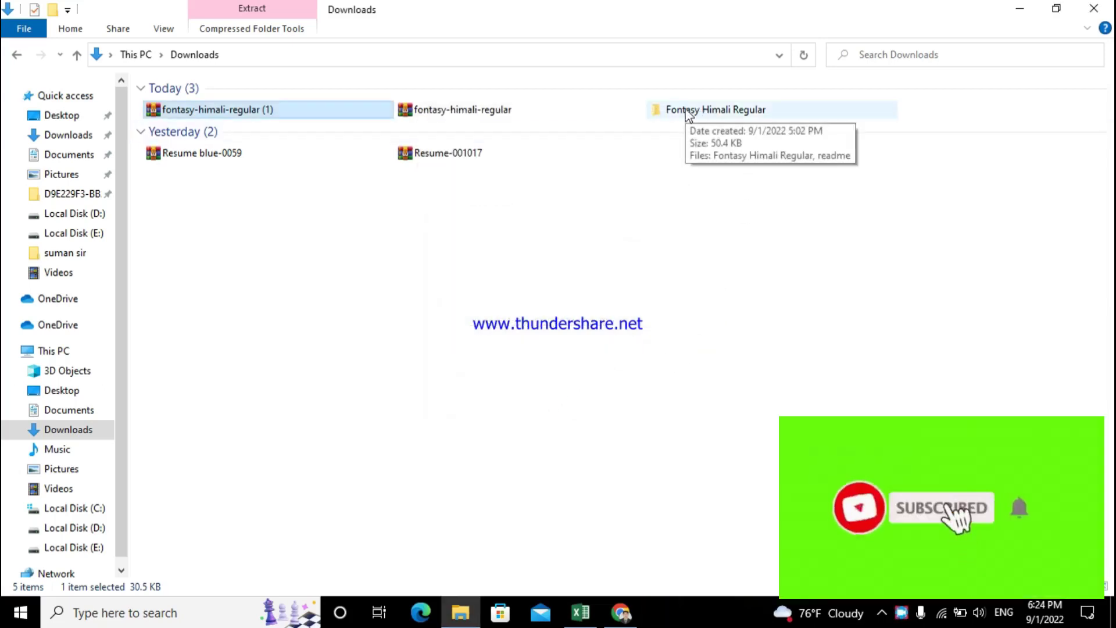
Send the Fontasy Himali Regular folder to the desktop as a shortcut
{"action": "right_click", "coordinate": [706, 110]}
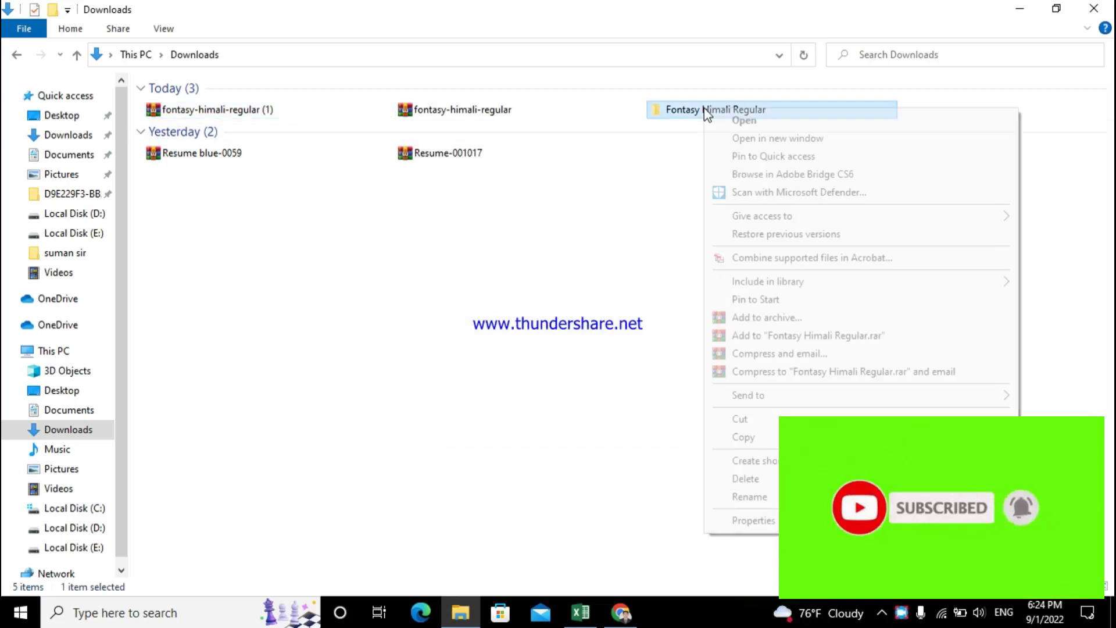
{"action": "mouse_move", "coordinate": [748, 396]}
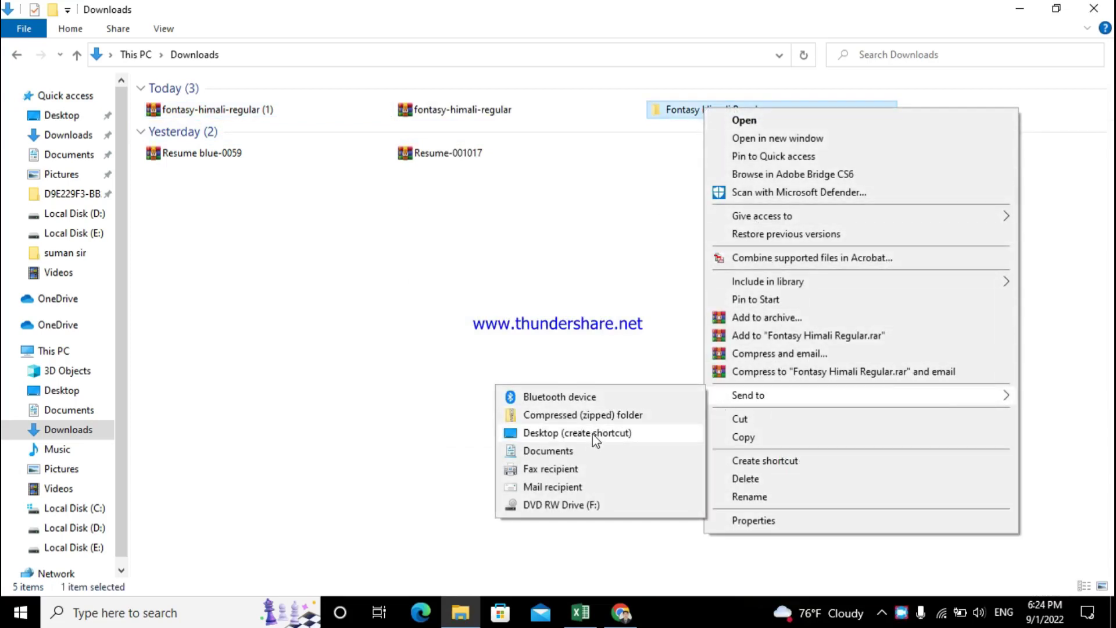
{"action": "left_click", "coordinate": [592, 434]}
{"action": "left_click", "coordinate": [1020, 8]}
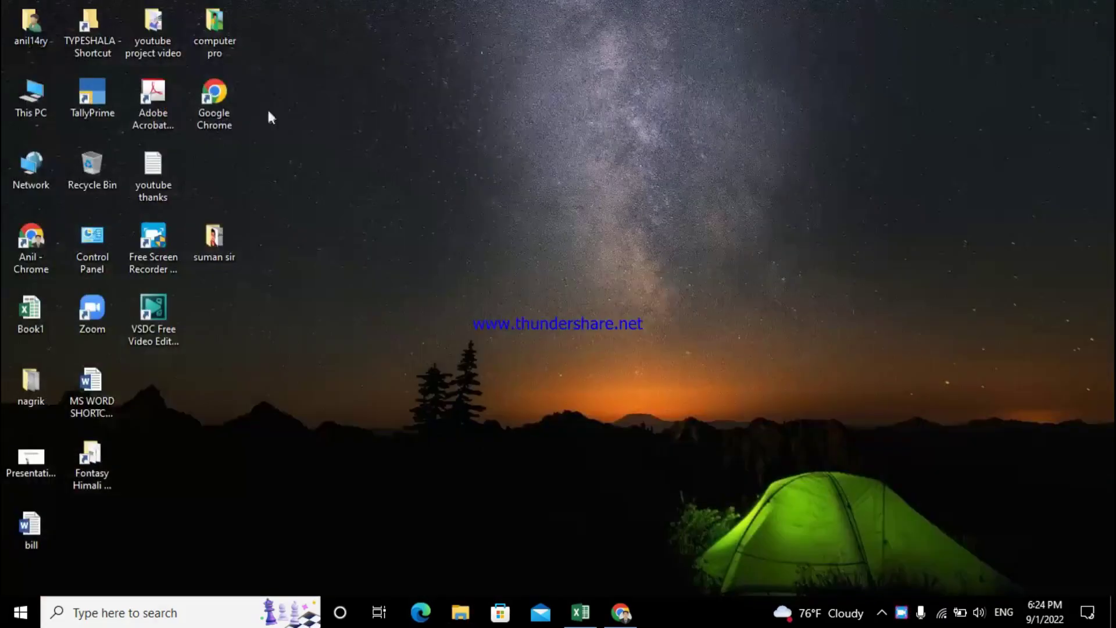
Install the Fontasy Himali Regular font from its folder, replacing the existing copy, then close the window
{"action": "double_click", "coordinate": [96, 459]}
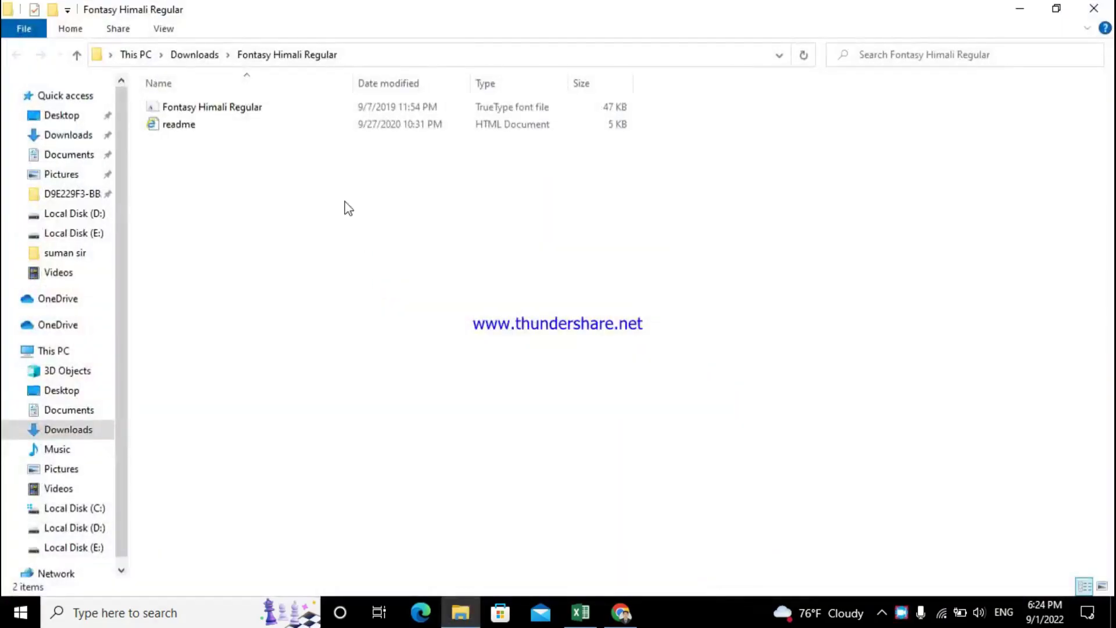
{"action": "left_click", "coordinate": [265, 110]}
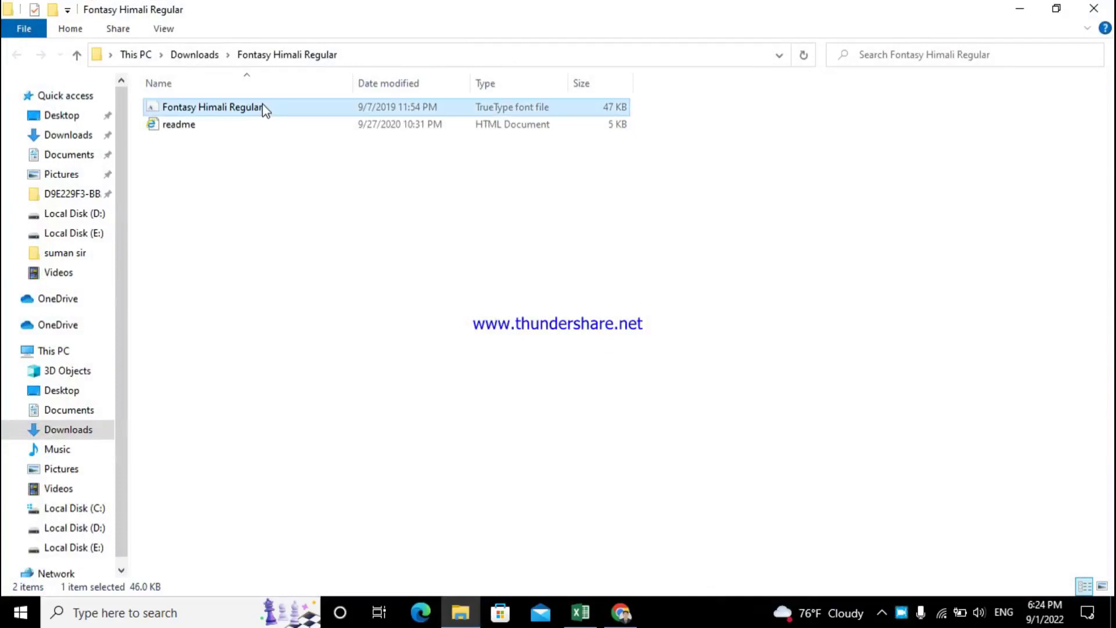
{"action": "right_click", "coordinate": [263, 105]}
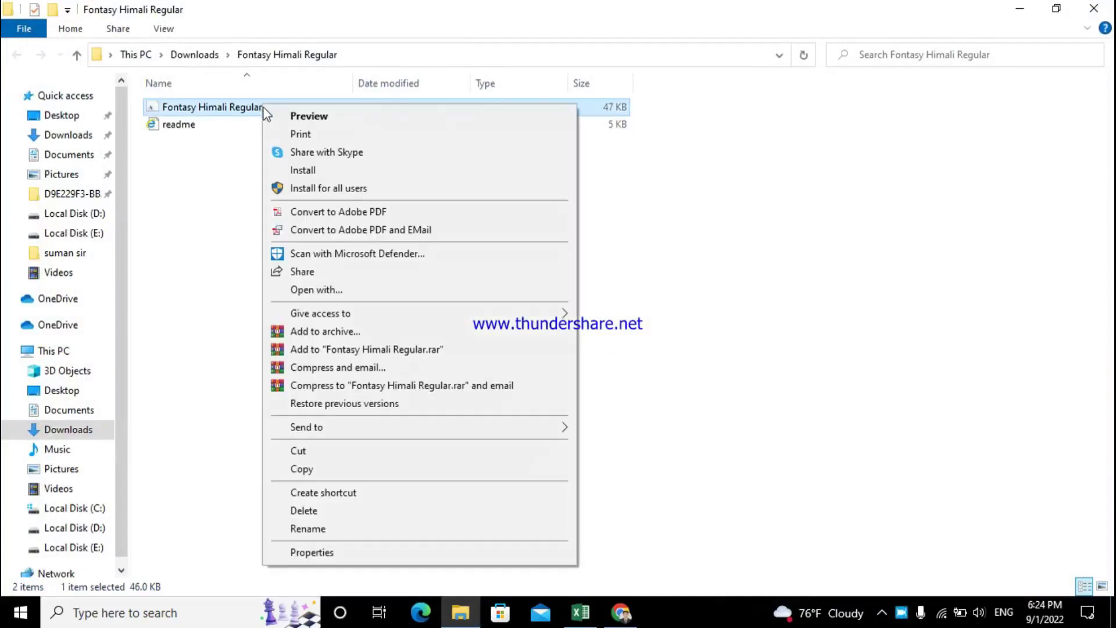
{"action": "left_click", "coordinate": [302, 175]}
{"action": "left_click", "coordinate": [596, 316]}
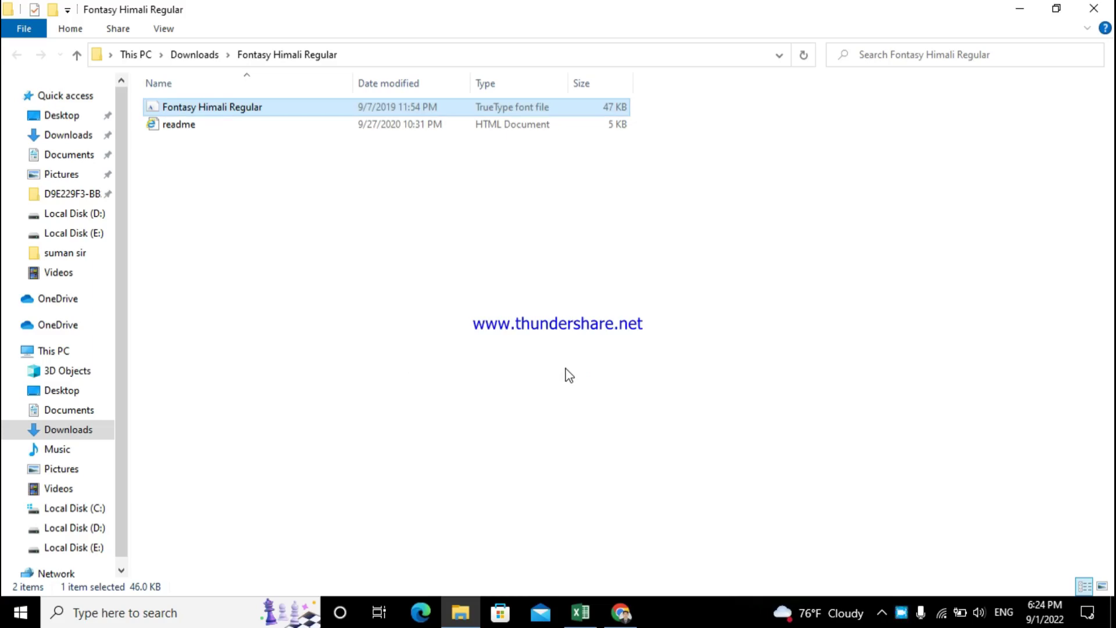
{"action": "left_click", "coordinate": [1107, 7]}
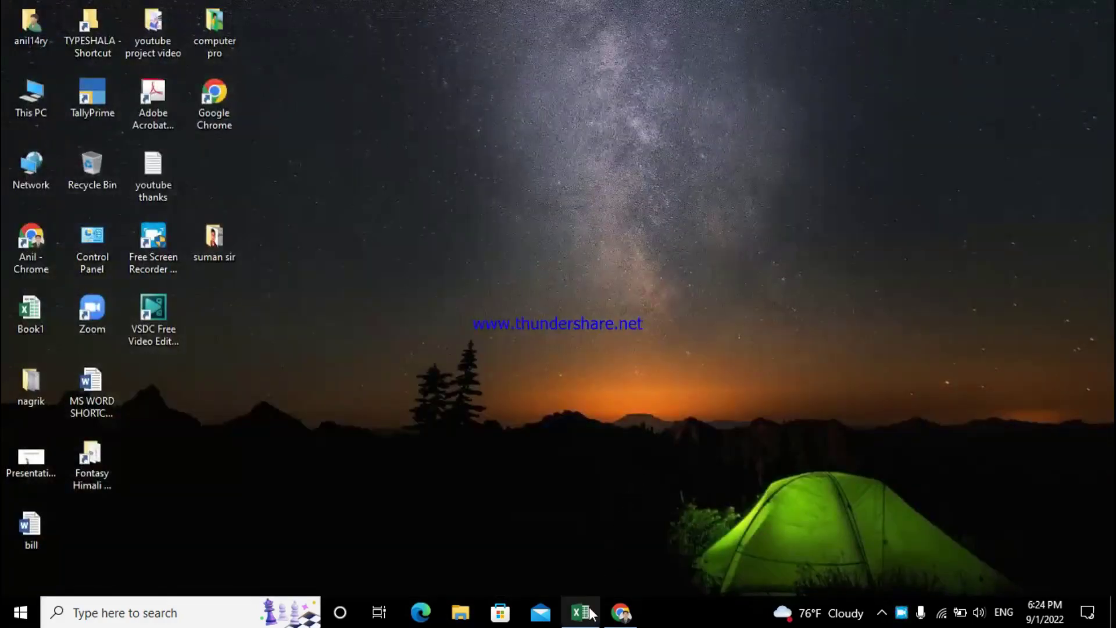
Return to Excel and apply the Fontasy Himali font to A1:L20 on Sheet3
{"action": "left_click", "coordinate": [580, 613]}
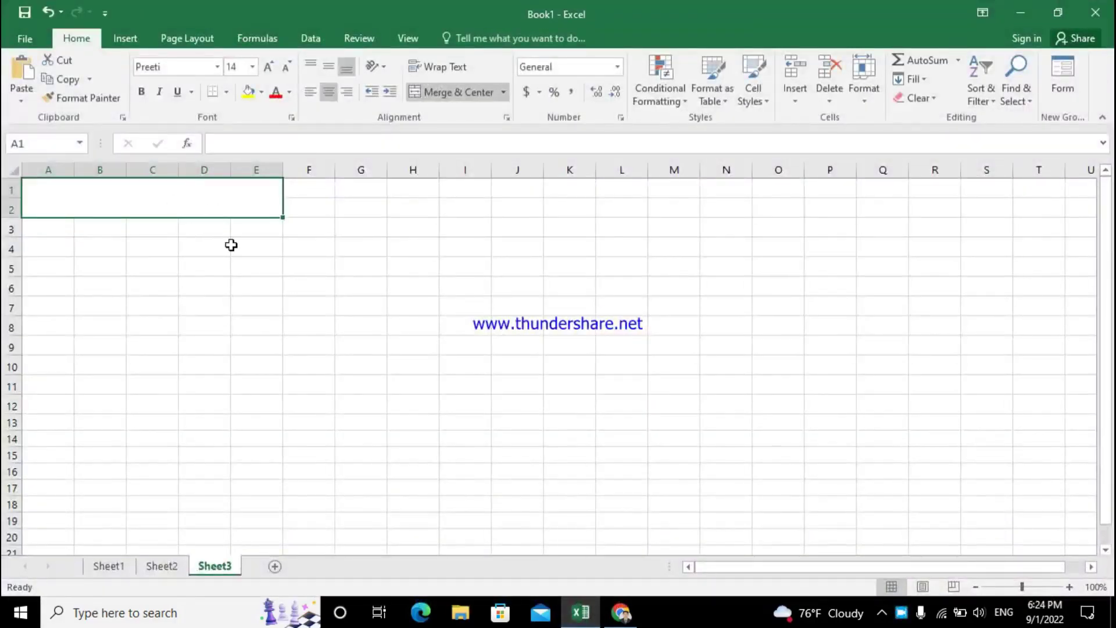
{"action": "left_click", "coordinate": [504, 92]}
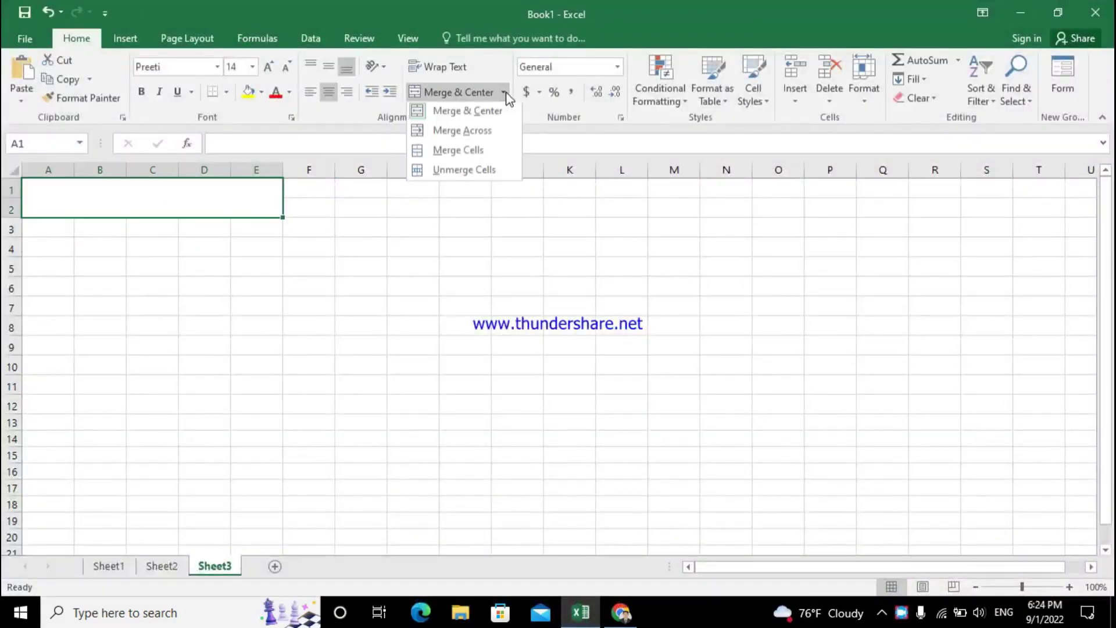
{"action": "left_click", "coordinate": [476, 153]}
{"action": "left_click", "coordinate": [283, 244]}
{"action": "left_click_drag", "start_coordinate": [58, 189], "coordinate": [621, 540]}
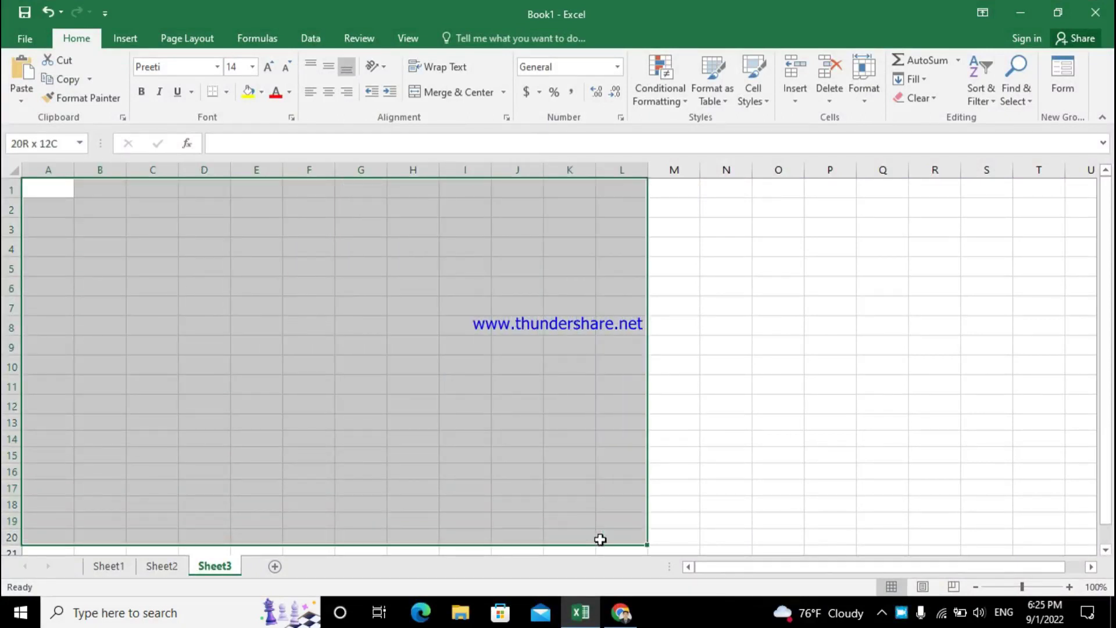
{"action": "key", "text": "ctrl+e"}
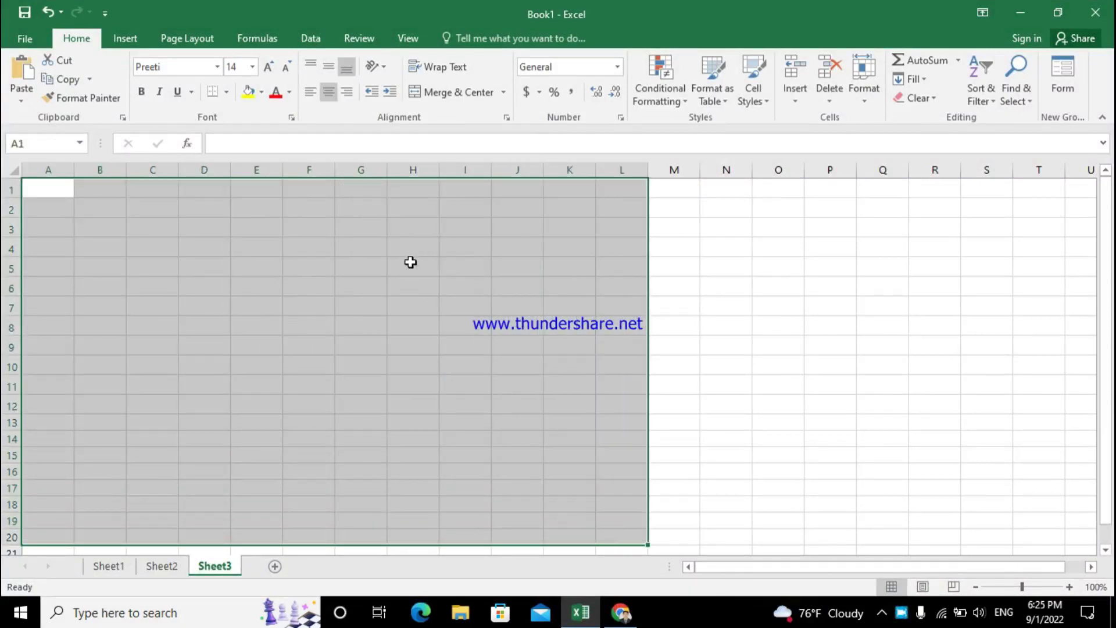
{"action": "left_click", "coordinate": [196, 69]}
{"action": "type", "text": "Fontasy Himali"}
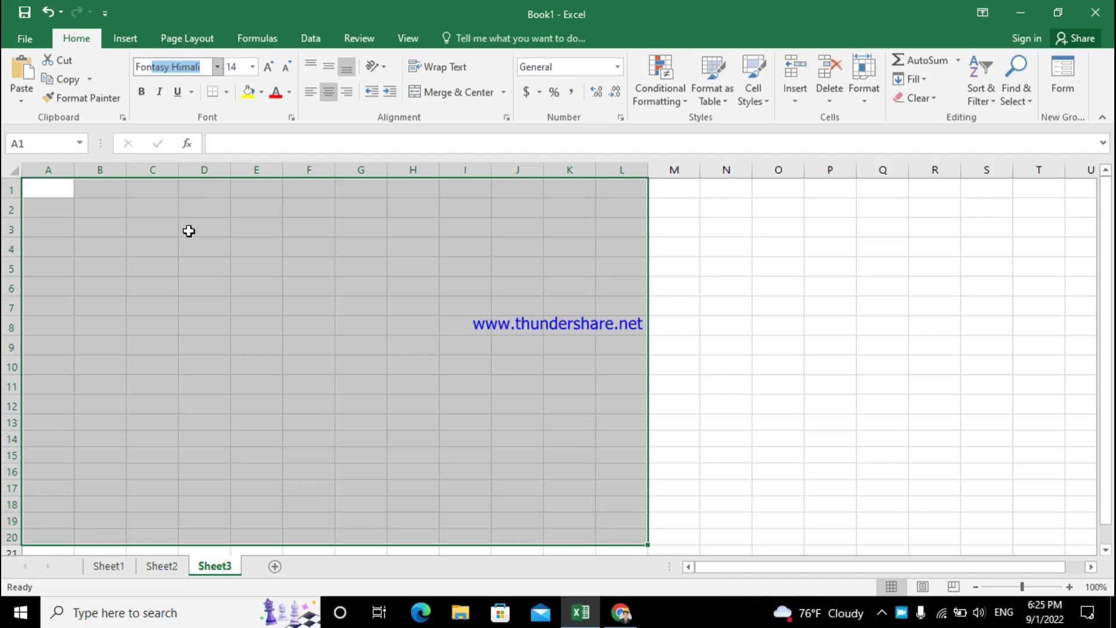
{"action": "key", "text": "Return"}
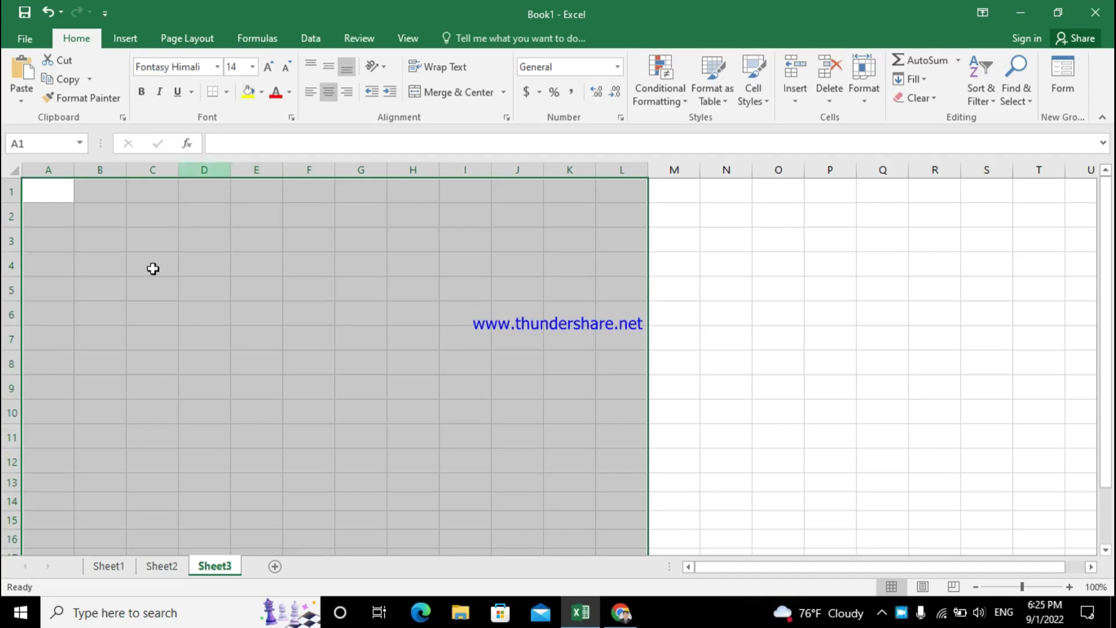
{"action": "left_click", "coordinate": [65, 192]}
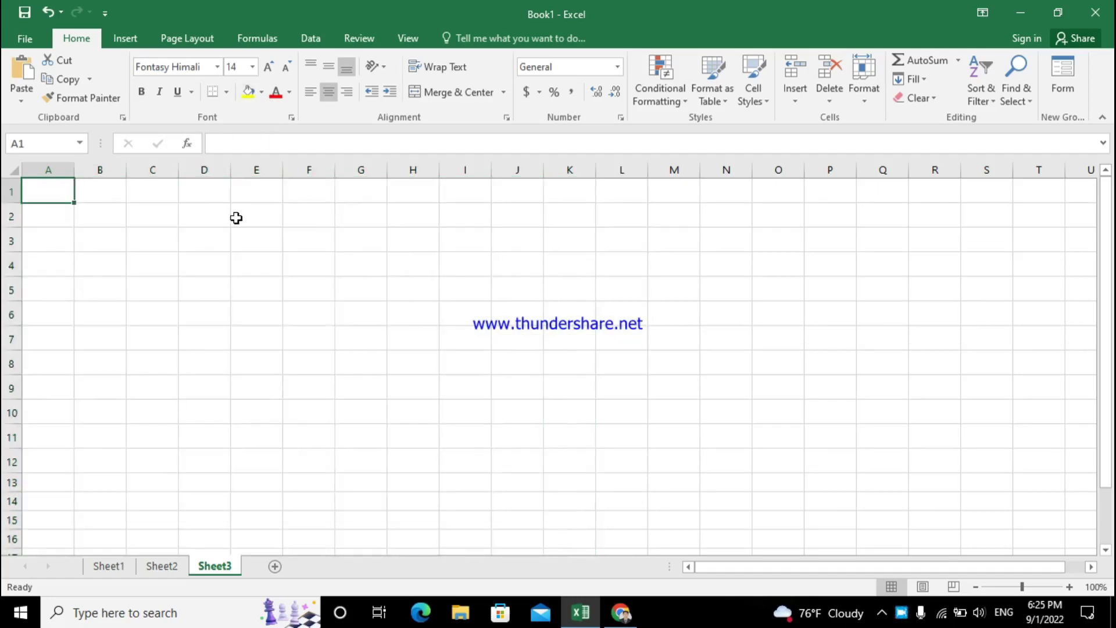
Enter test numbers 20 in B1, 30 in C1 and 80 in C2
{"action": "mouse_move", "coordinate": [154, 192]}
{"action": "left_mouse_down"}
{"action": "mouse_move", "coordinate": [368, 196]}
{"action": "mouse_move", "coordinate": [278, 215]}
{"action": "left_mouse_up"}
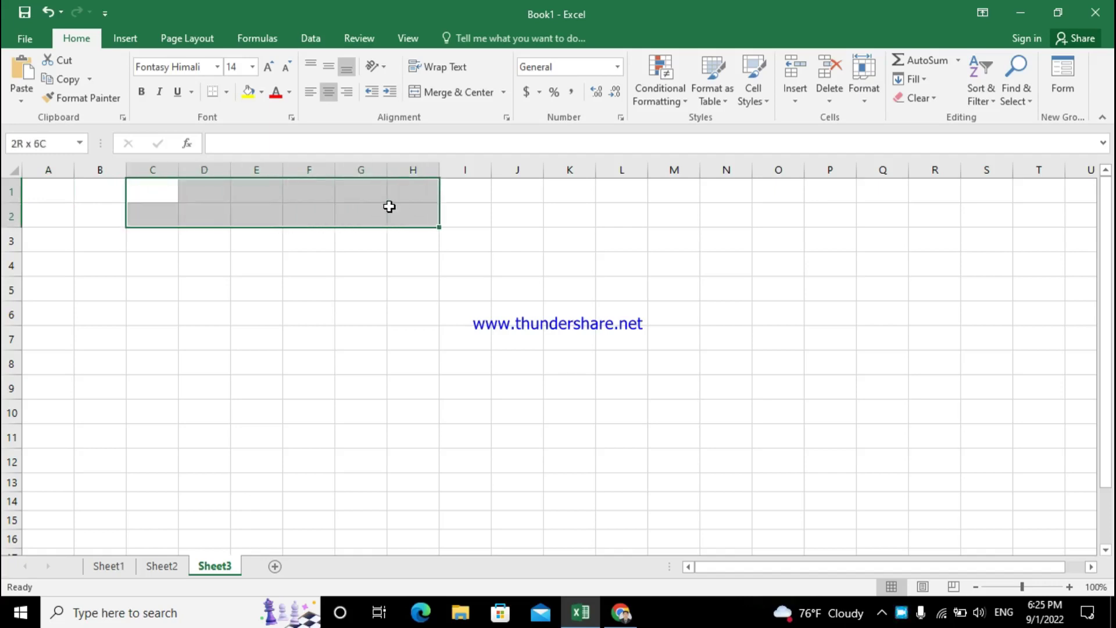
{"action": "left_click_drag", "start_coordinate": [279, 215], "coordinate": [372, 212]}
{"action": "left_click", "coordinate": [347, 288]}
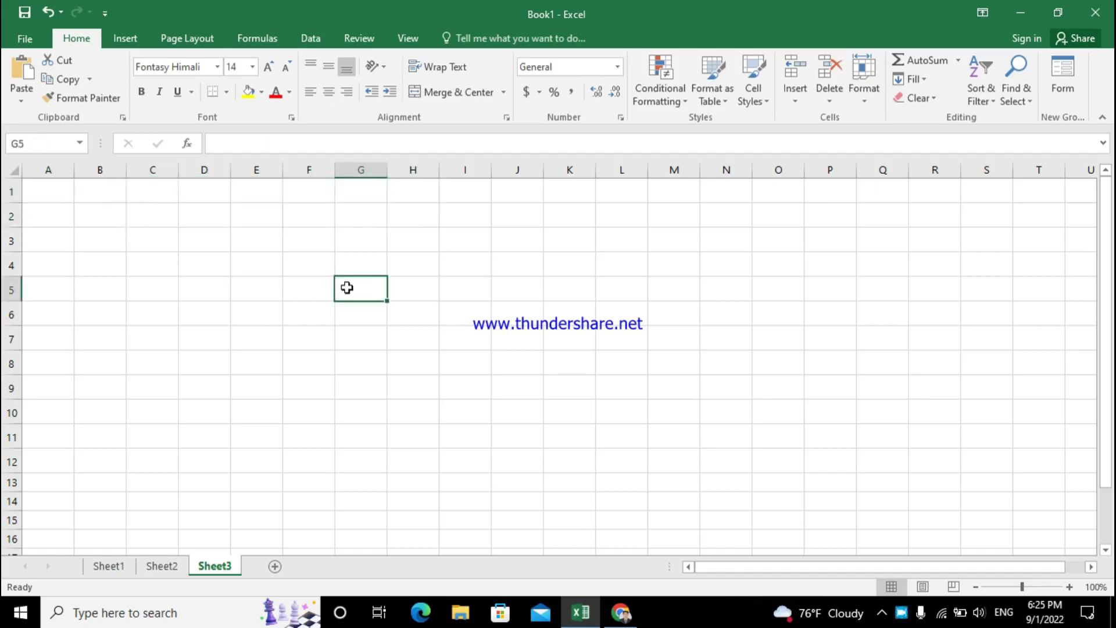
{"action": "left_click", "coordinate": [104, 193]}
{"action": "type", "text": "20"}
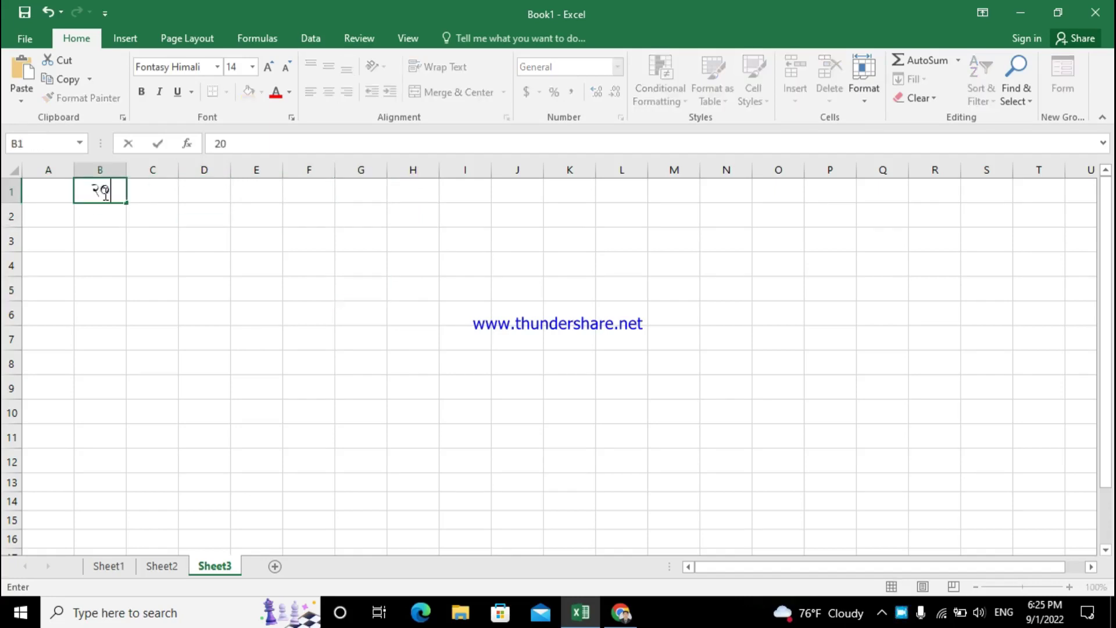
{"action": "key", "text": "Tab"}
{"action": "type", "text": "30"}
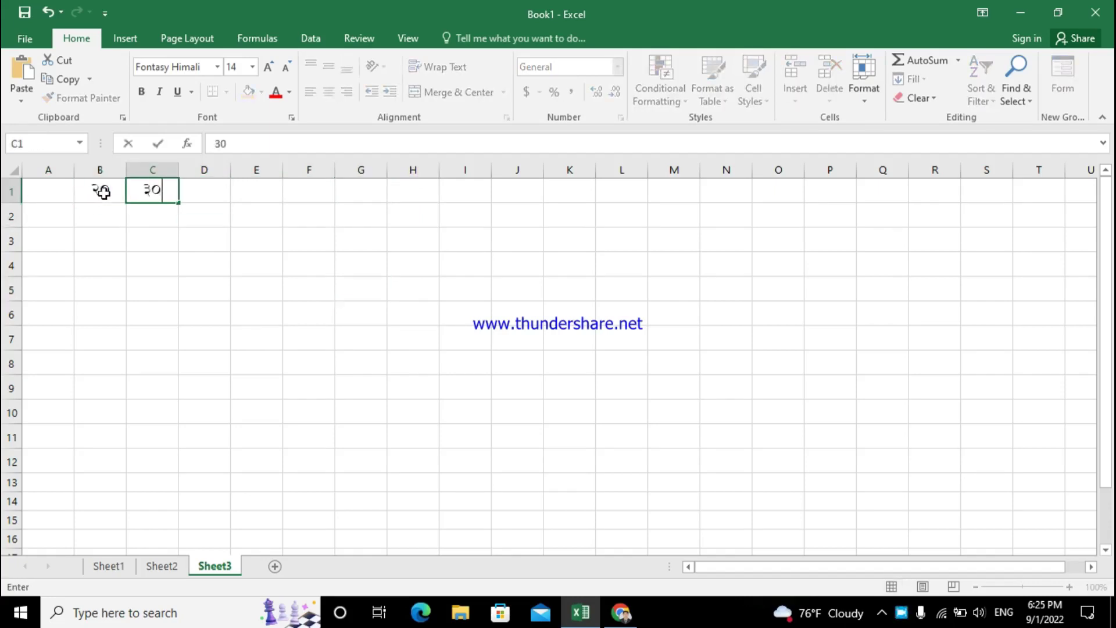
{"action": "key", "text": "Return"}
{"action": "type", "text": "80"}
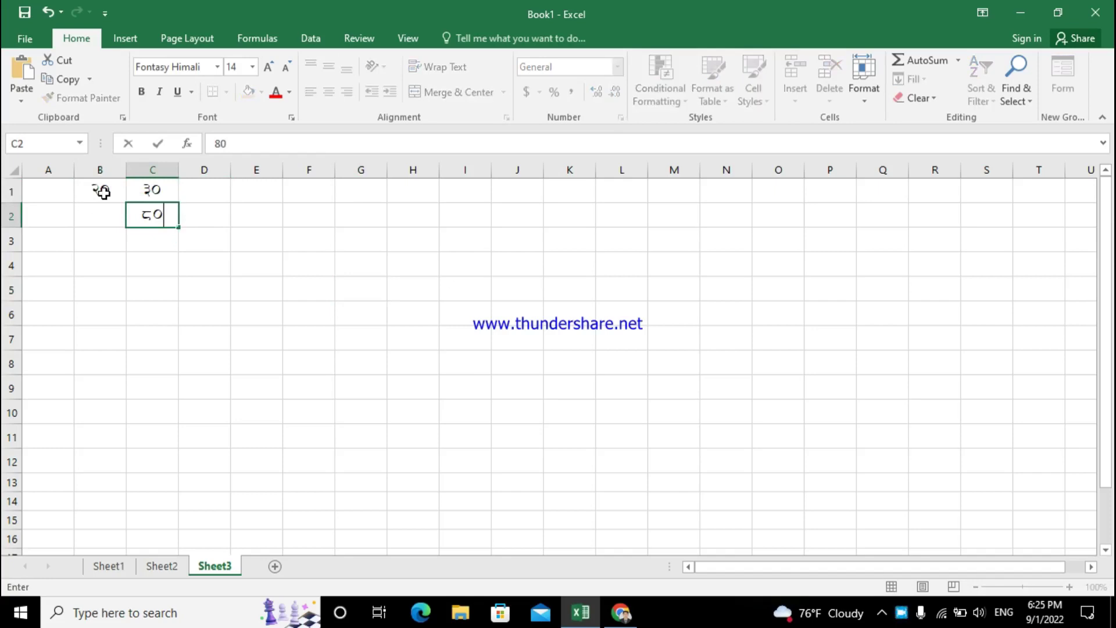
{"action": "key", "text": "Tab"}
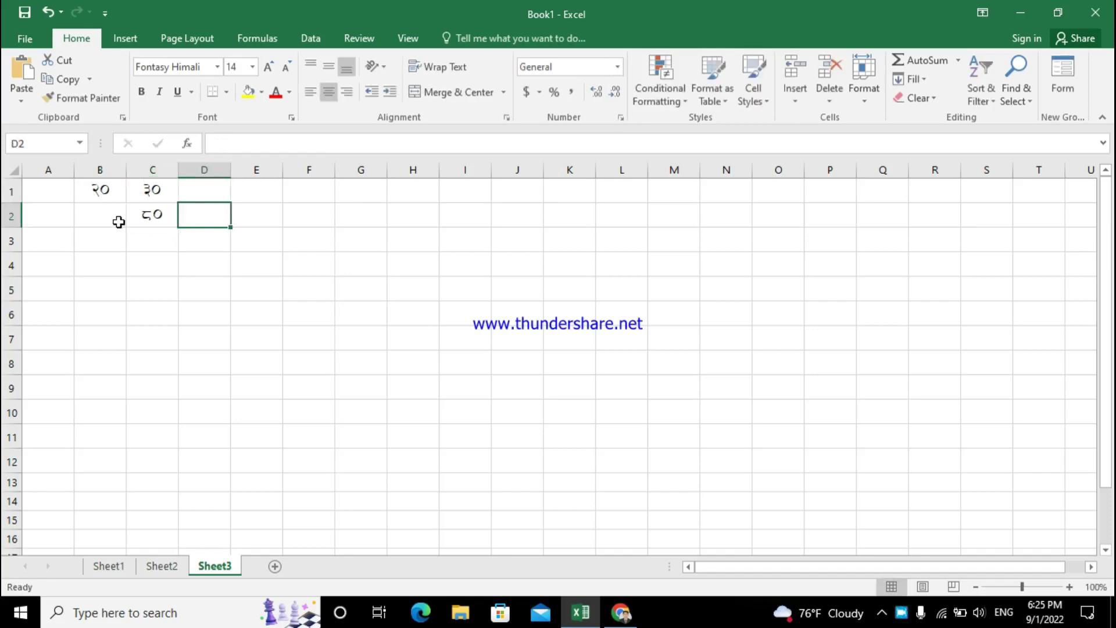
Delete the test numbers from B1:C2 and select A1:D1
{"action": "left_click_drag", "start_coordinate": [96, 189], "coordinate": [157, 219]}
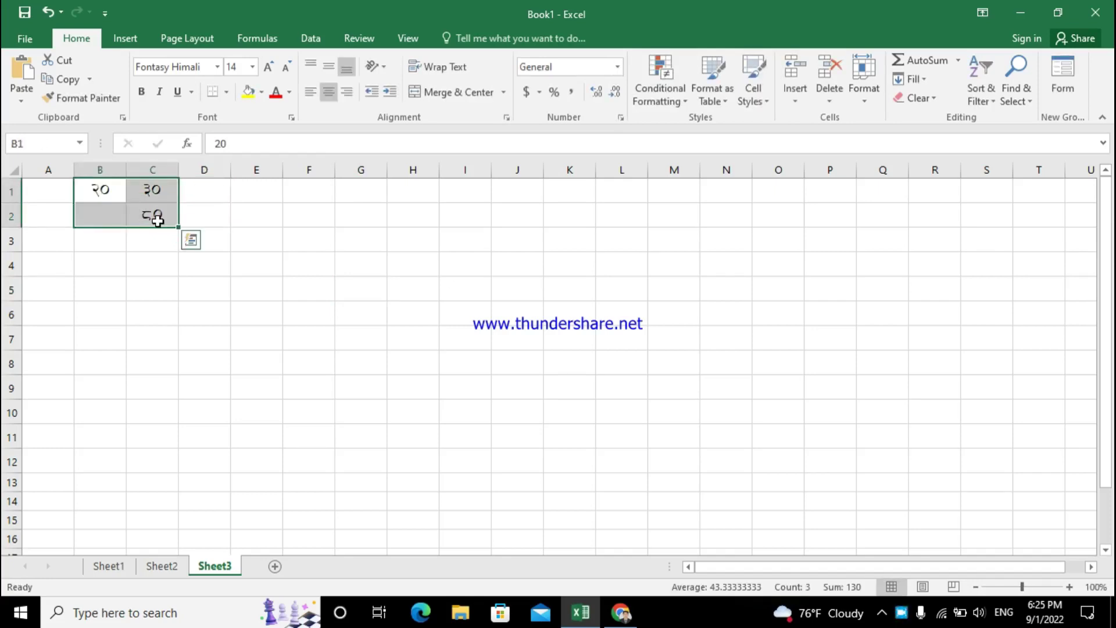
{"action": "key", "text": "BackSpace"}
{"action": "left_click", "coordinate": [137, 219]}
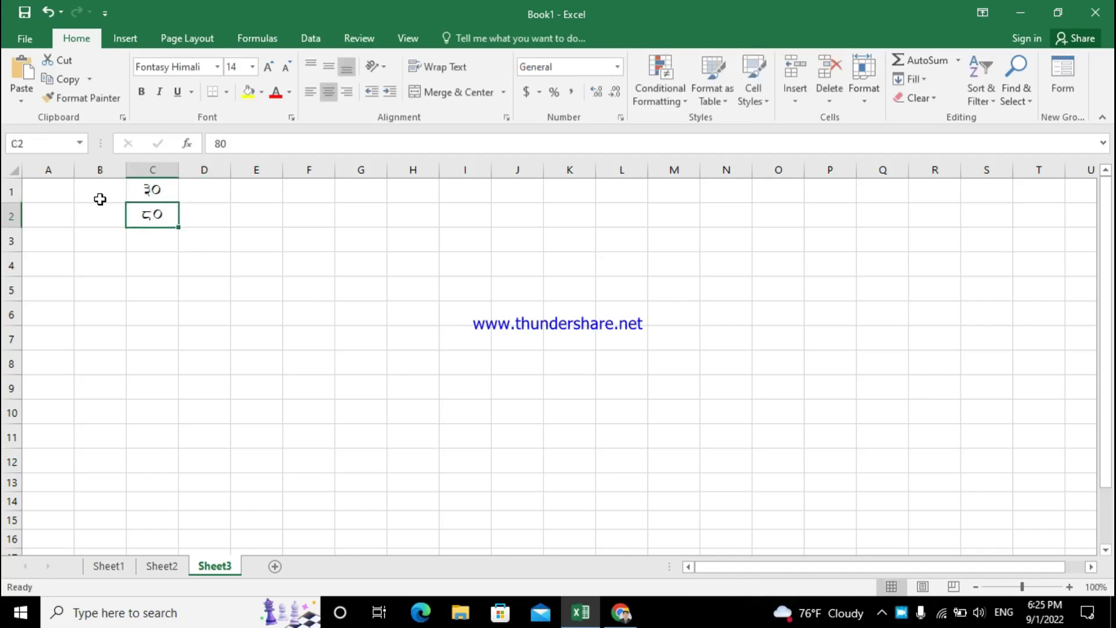
{"action": "left_click_drag", "start_coordinate": [63, 191], "coordinate": [169, 215]}
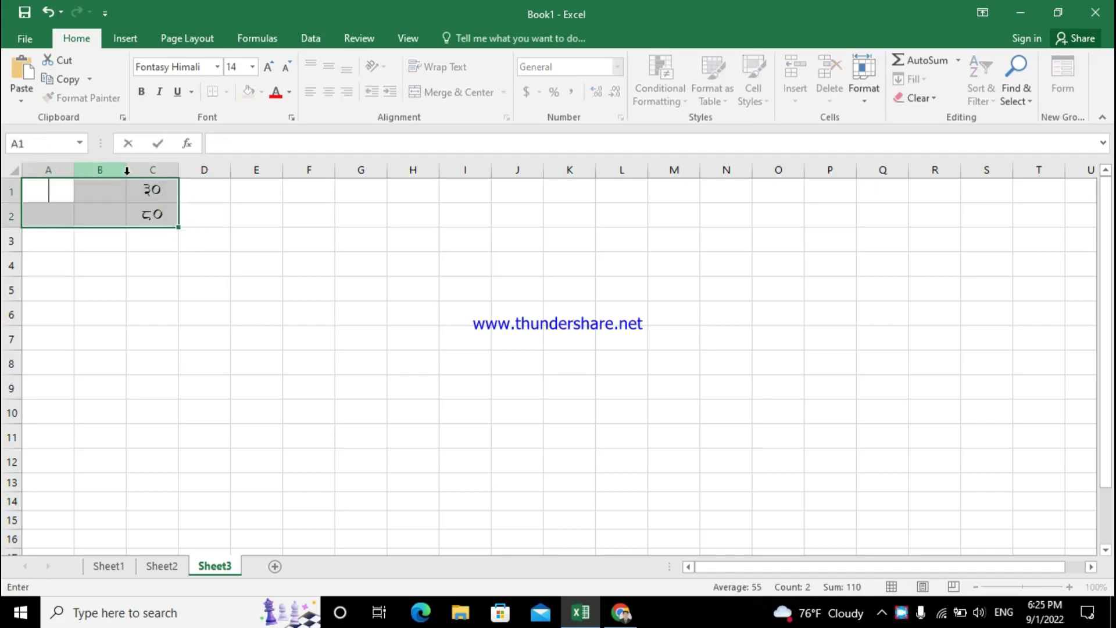
{"action": "left_click", "coordinate": [150, 268]}
{"action": "left_click_drag", "start_coordinate": [152, 191], "coordinate": [150, 217]}
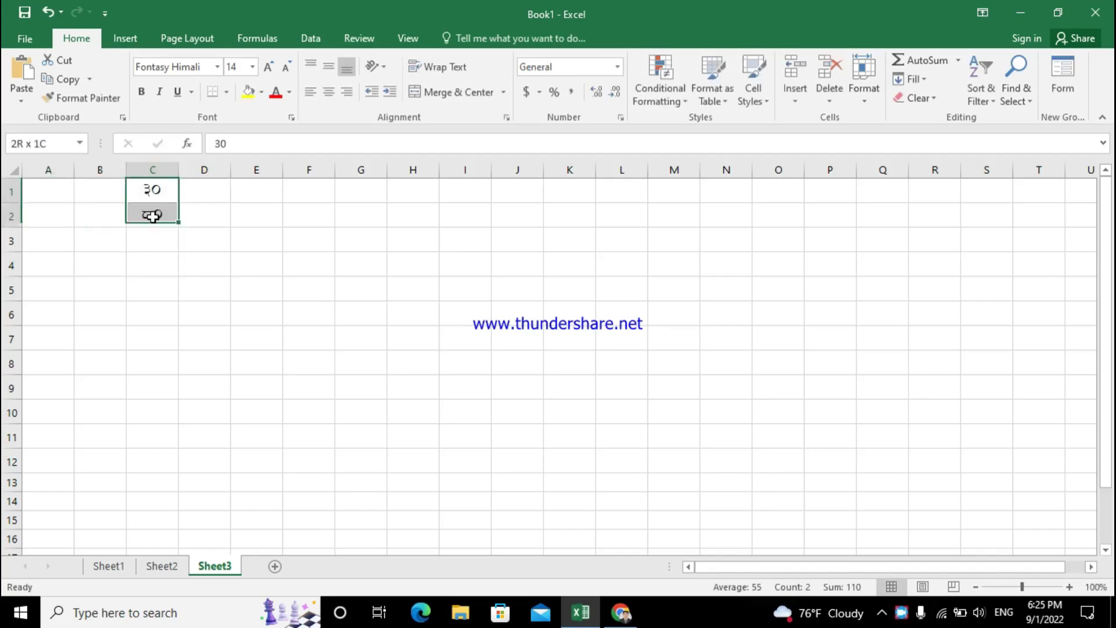
{"action": "key", "text": "Delete"}
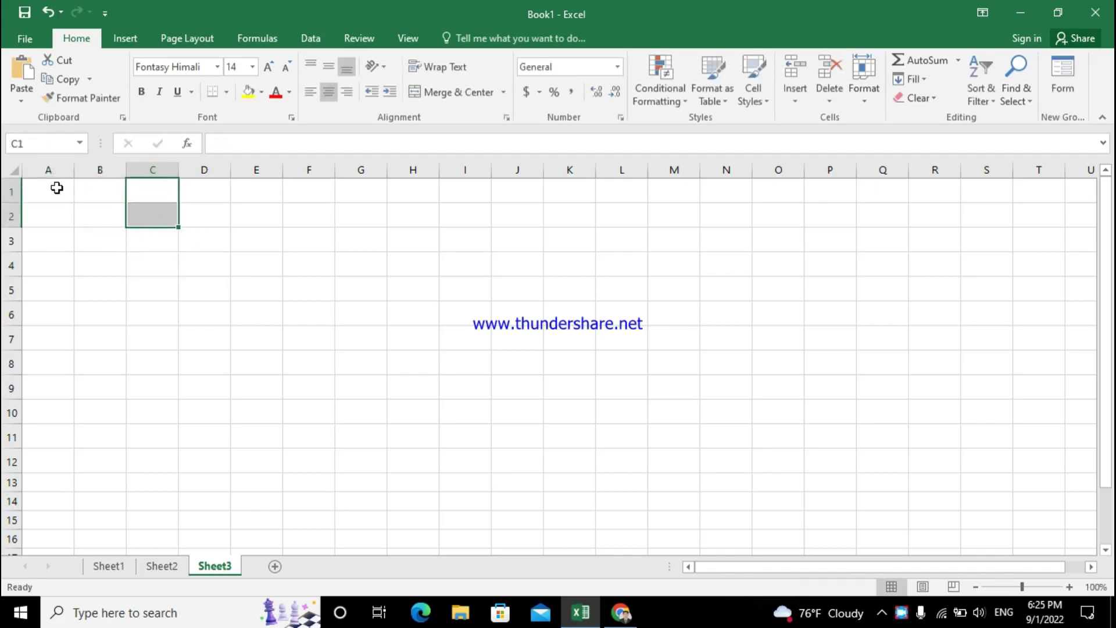
{"action": "left_click_drag", "start_coordinate": [57, 188], "coordinate": [187, 192]}
Merge and center A1:D1, then type and correct a first heading attempt
{"action": "left_click", "coordinate": [439, 96]}
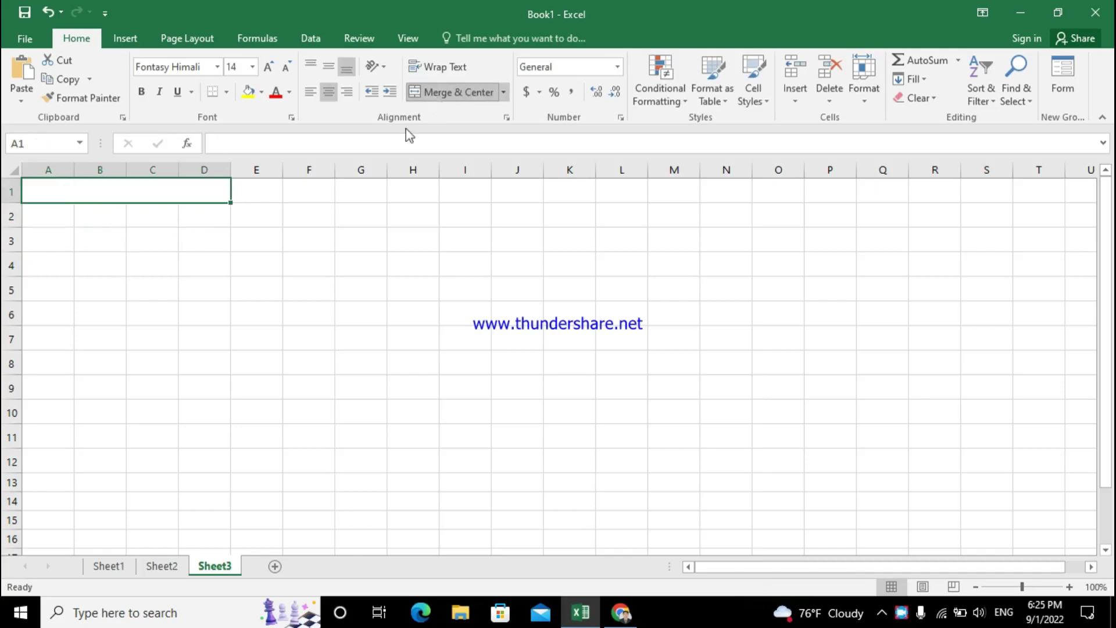
{"action": "type", "text": "a"}
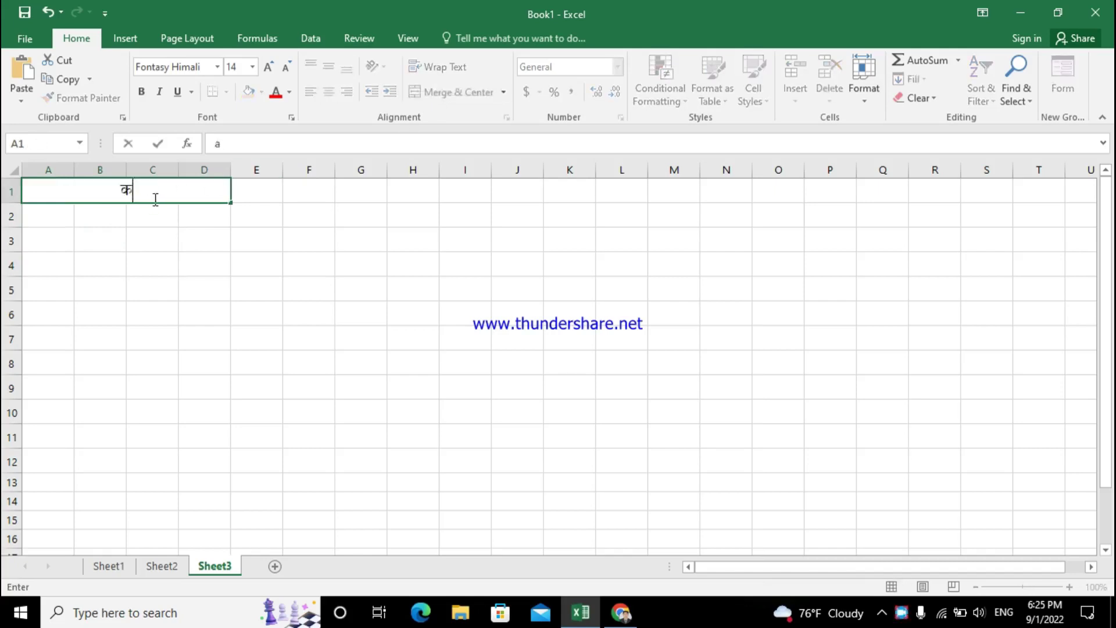
{"action": "key", "text": "BackSpace"}
{"action": "type", "text": "hg"}
{"action": "key", "text": "BackSpace"}
{"action": "key", "text": "BackSpace"}
{"action": "key", "text": "BackSpace"}
{"action": "type", "text": "f]"}
{"action": "key", "text": "BackSpace"}
{"action": "key", "text": "BackSpace"}
{"action": "type", "text": "f"}
{"action": "key", "text": "BackSpace"}
{"action": "type", "text": "A"}
{"action": "key", "text": "BackSpace"}
{"action": "key", "text": "BackSpace"}
{"action": "left_click", "coordinate": [153, 233]}
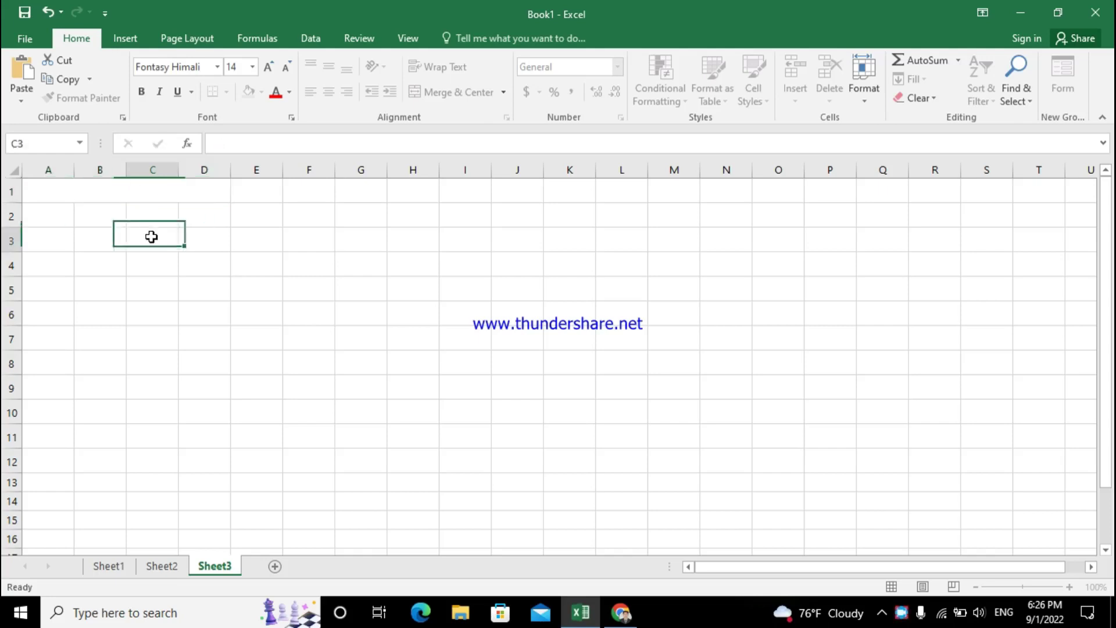
Set the merged cell to Calibri Light and enter the heading ADD
{"action": "left_click", "coordinate": [134, 189]}
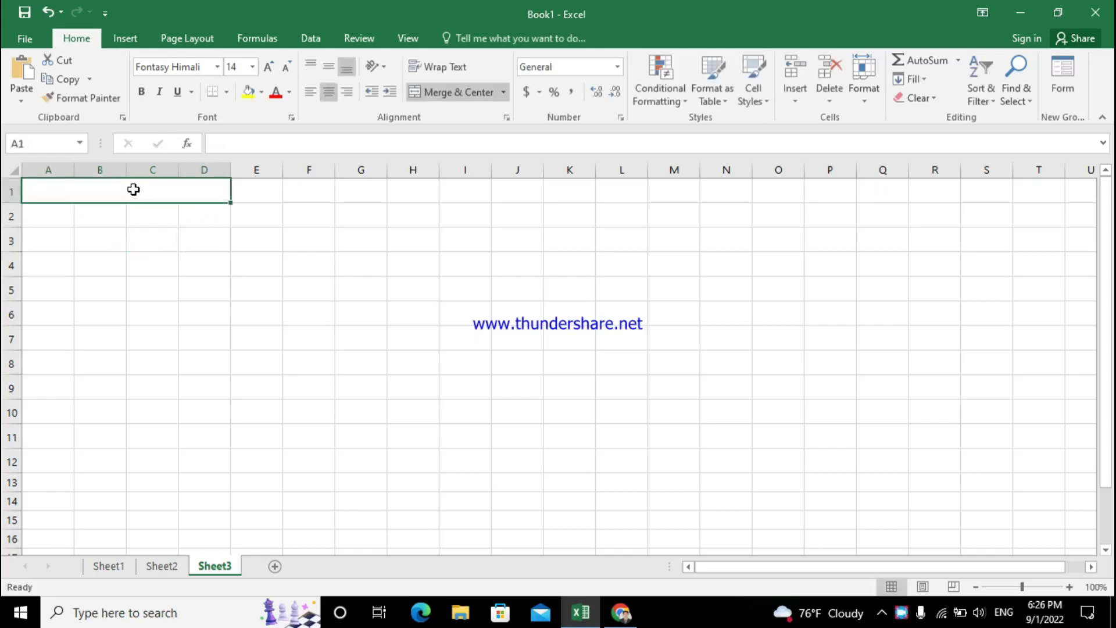
{"action": "left_click", "coordinate": [207, 66]}
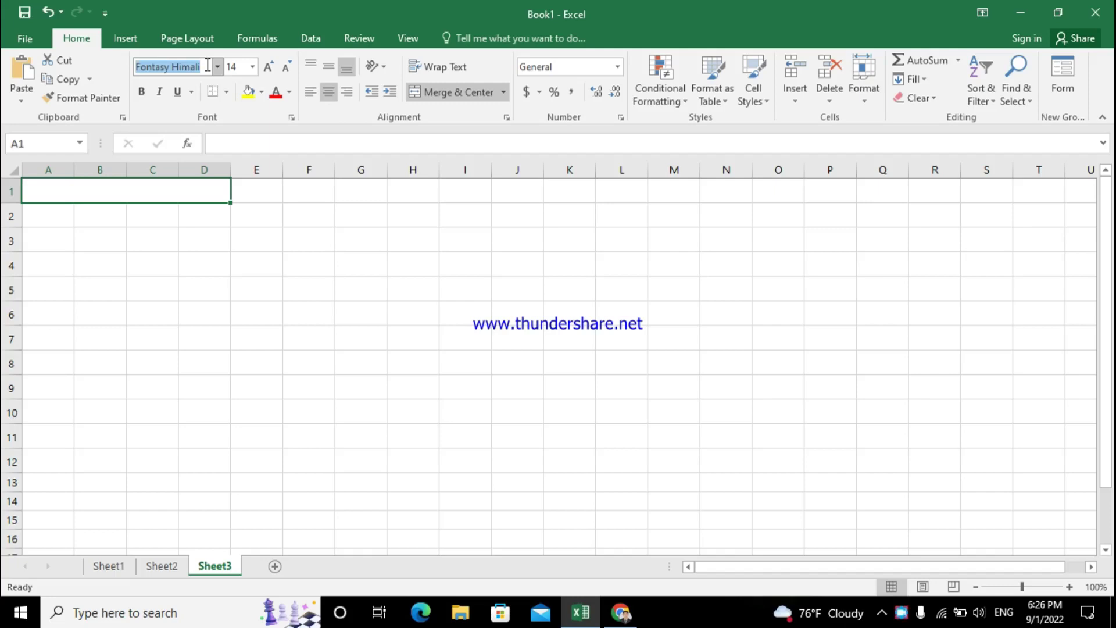
{"action": "type", "text": "Calibri Light"}
{"action": "key", "text": "Return"}
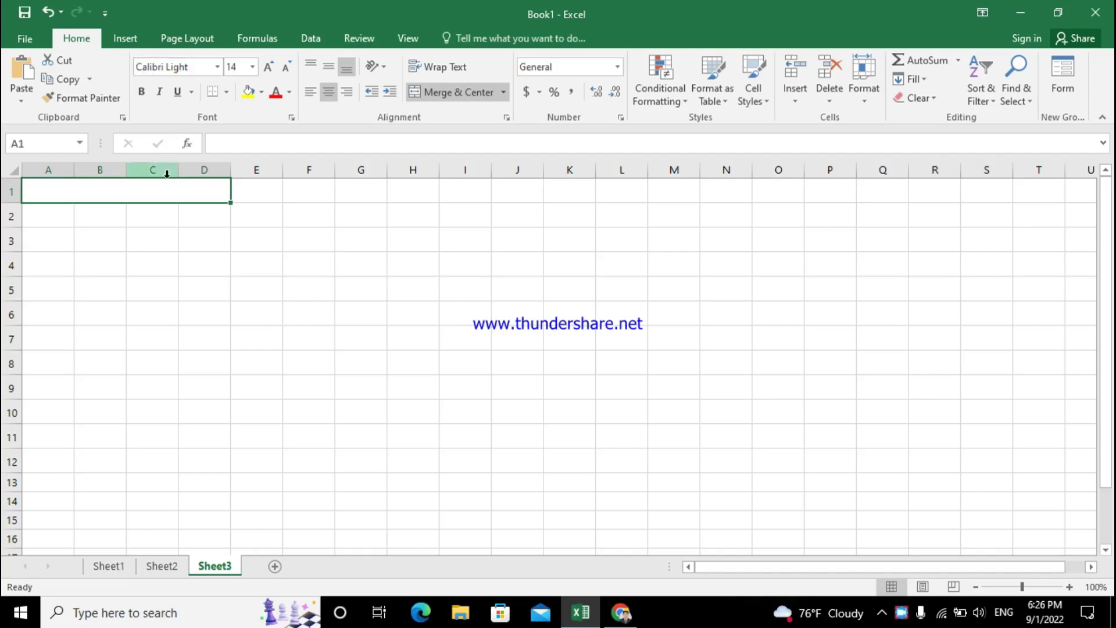
{"action": "type", "text": "as"}
{"action": "key", "text": "BackSpace"}
{"action": "key", "text": "BackSpace"}
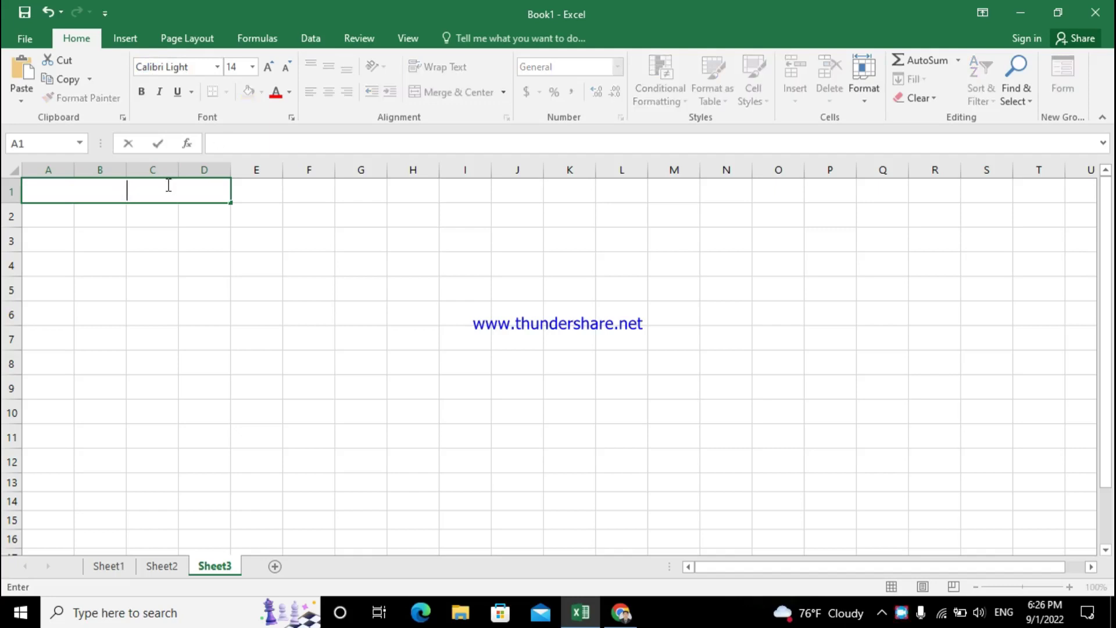
{"action": "type", "text": "ADD"}
{"action": "left_click", "coordinate": [222, 212]}
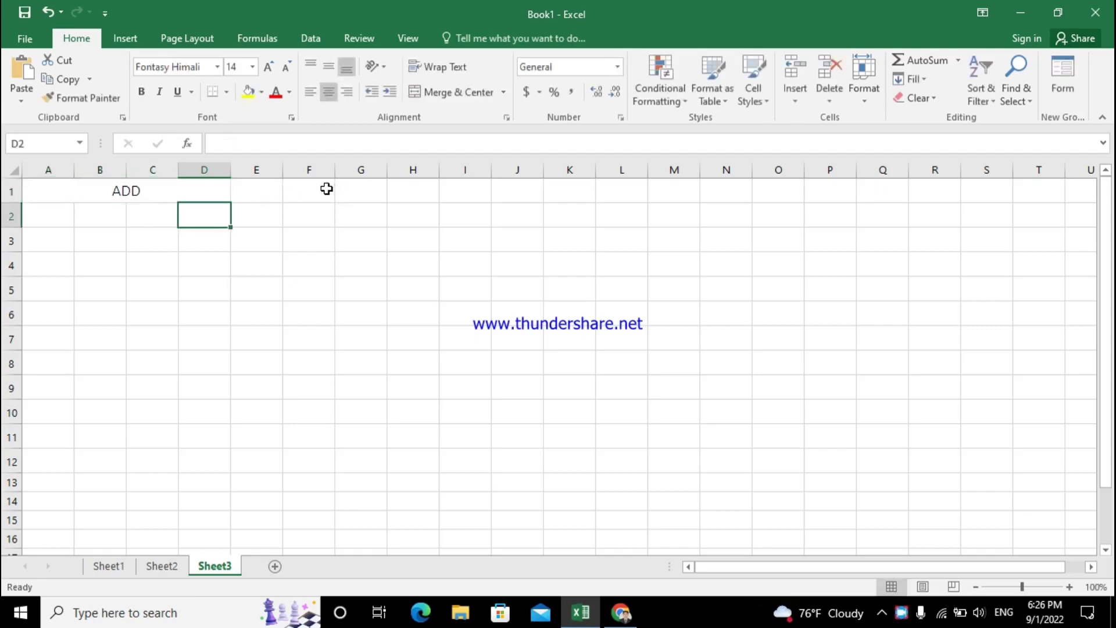
Merge and centre F1:I1, switch its font to Calibri Light, and enter the heading SUBTRACTION
{"action": "left_click_drag", "start_coordinate": [327, 189], "coordinate": [448, 194]}
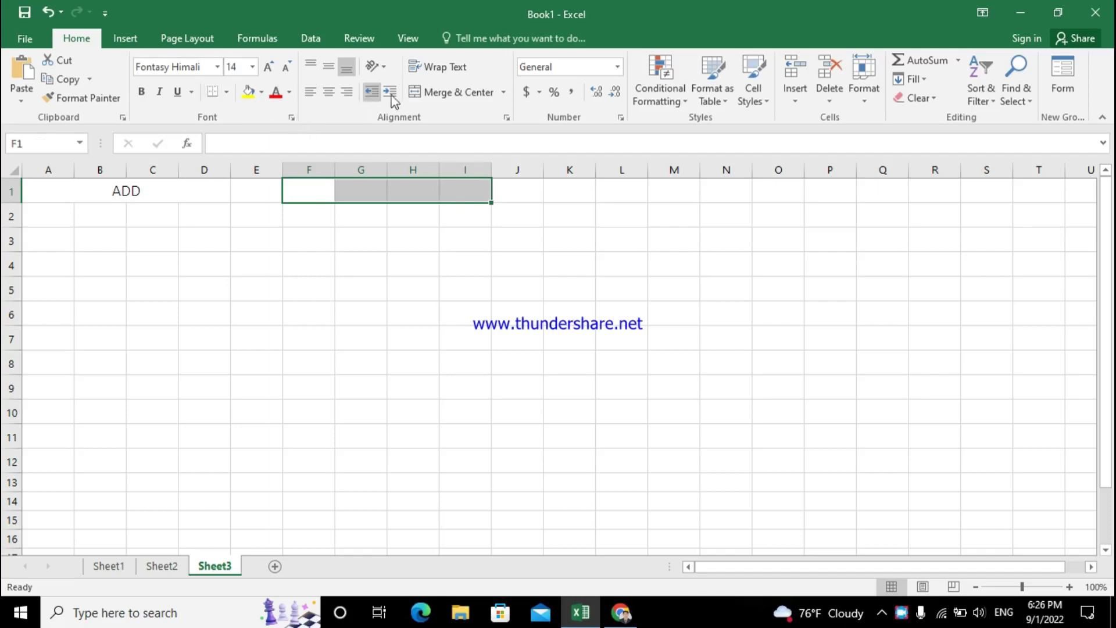
{"action": "left_click", "coordinate": [445, 93]}
{"action": "left_click", "coordinate": [204, 68]}
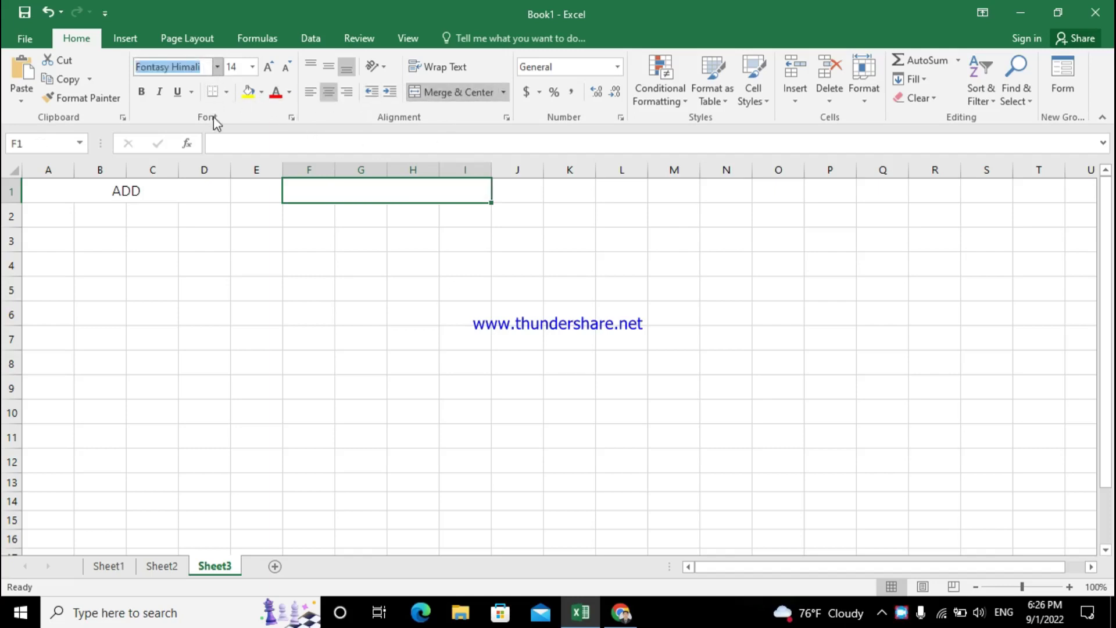
{"action": "type", "text": "Calibri Light"}
{"action": "key", "text": "Return"}
{"action": "type", "text": "S"}
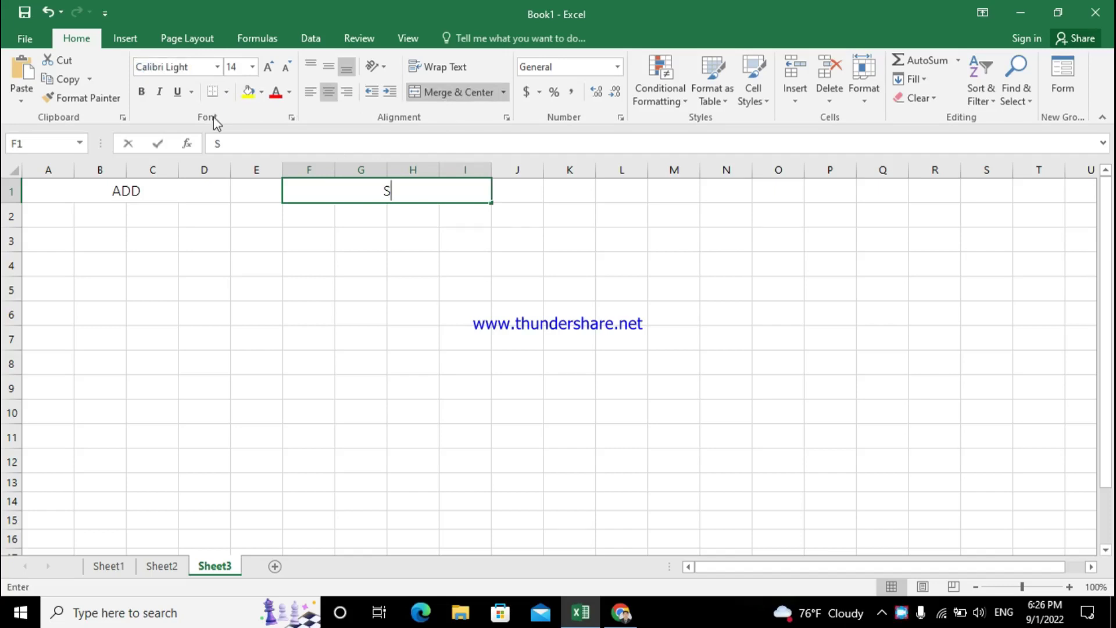
{"action": "type", "text": "UBTRAC"}
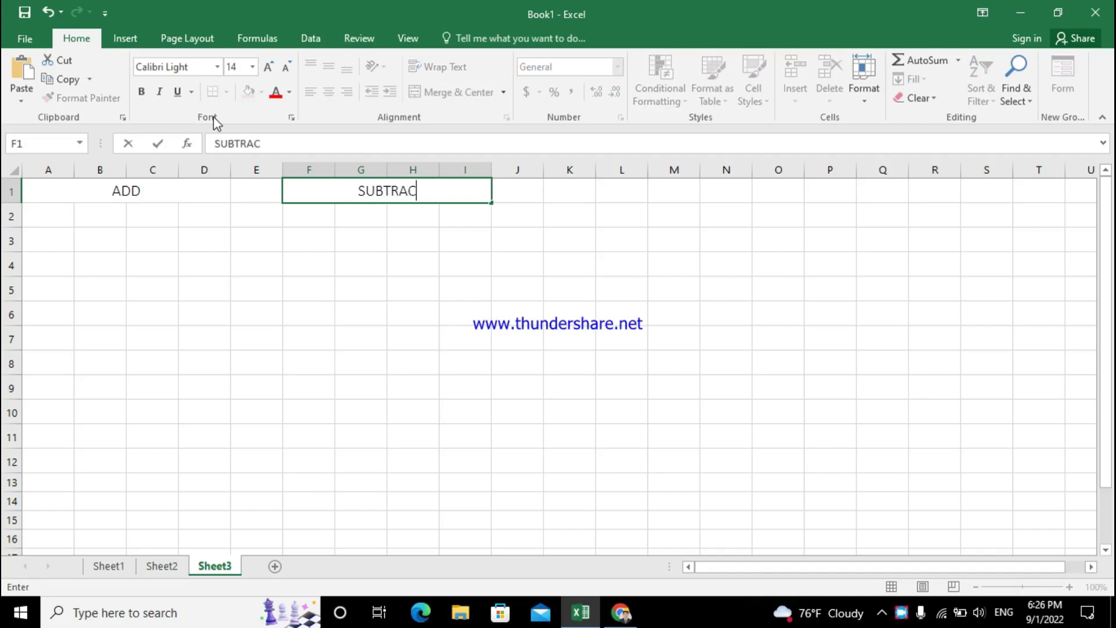
{"action": "type", "text": "TION"}
{"action": "left_click", "coordinate": [382, 211]}
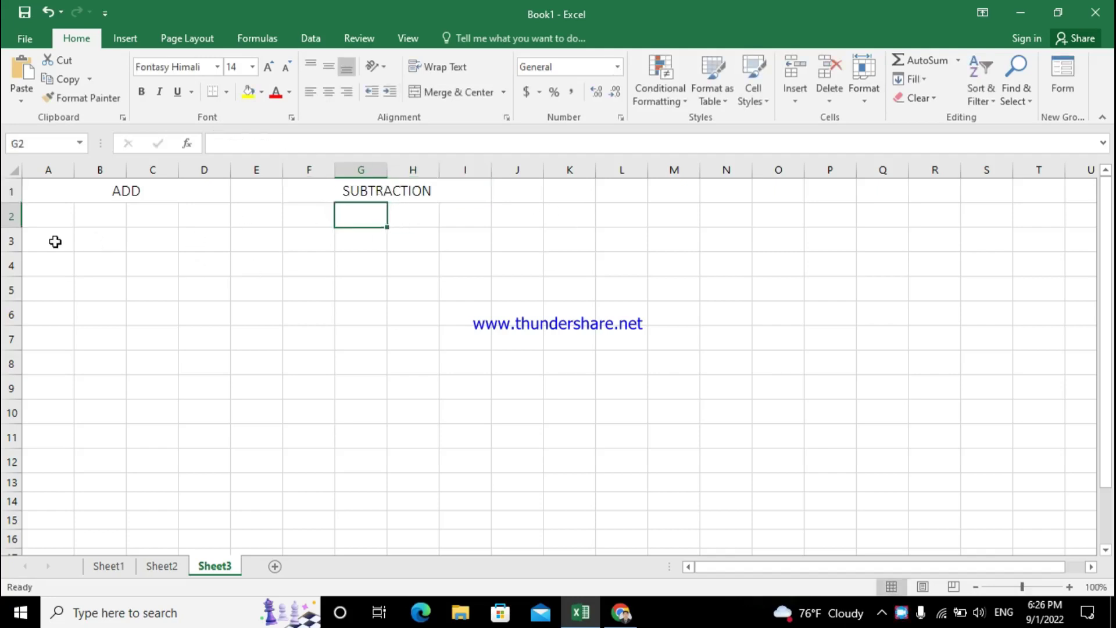
Merge and centre the two-row block A4:D5 in Calibri Light with the heading MULTIPLY
{"action": "left_click_drag", "start_coordinate": [53, 267], "coordinate": [202, 273]}
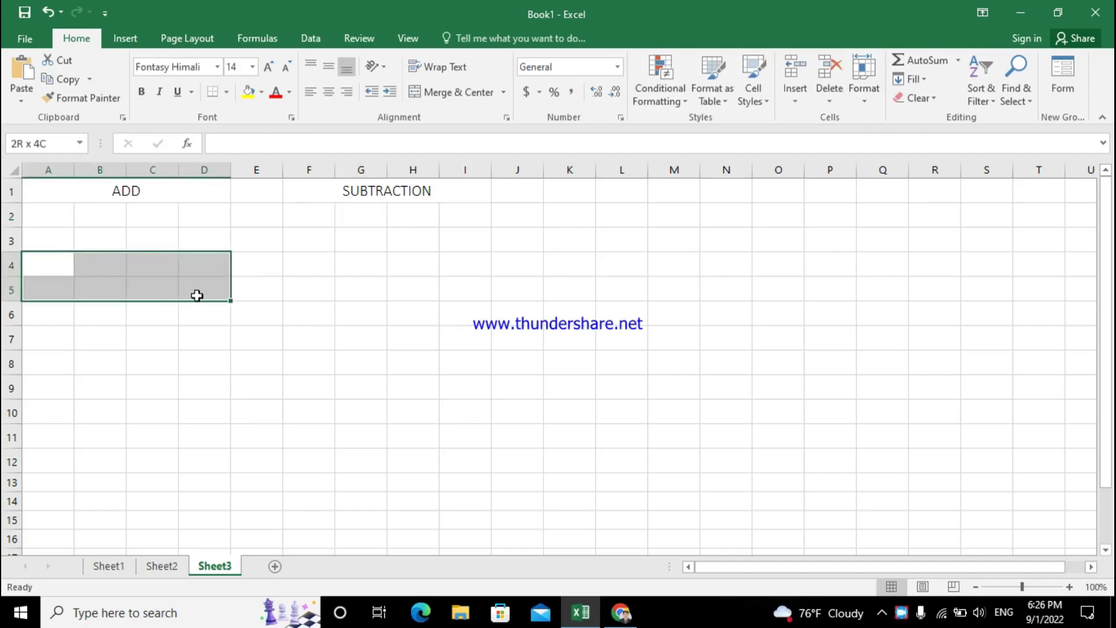
{"action": "left_click", "coordinate": [114, 305]}
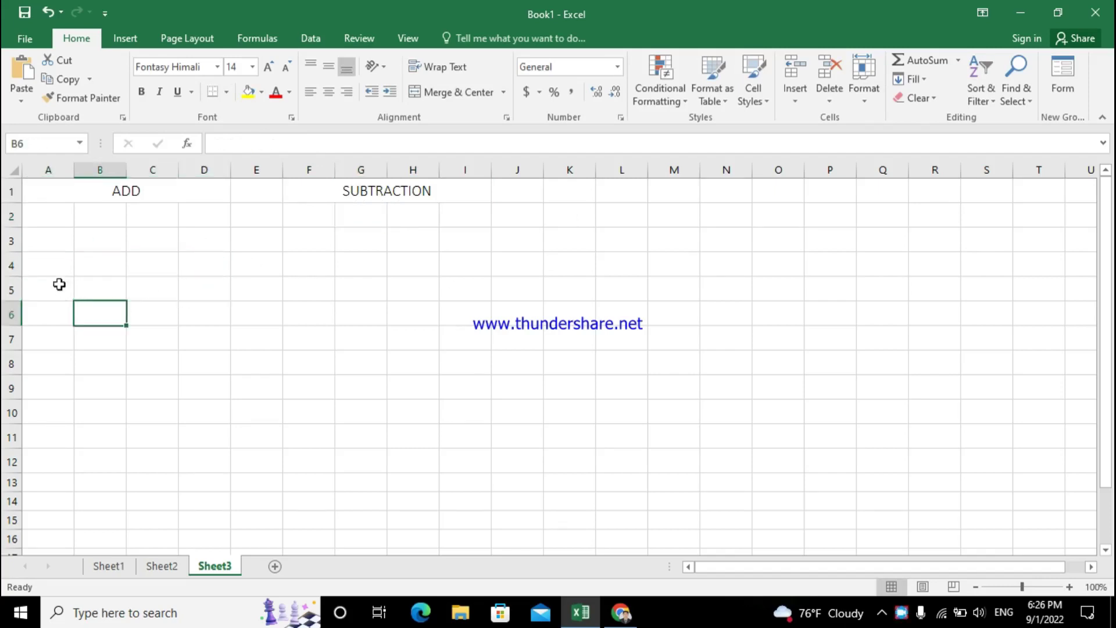
{"action": "left_click_drag", "start_coordinate": [50, 273], "coordinate": [195, 291]}
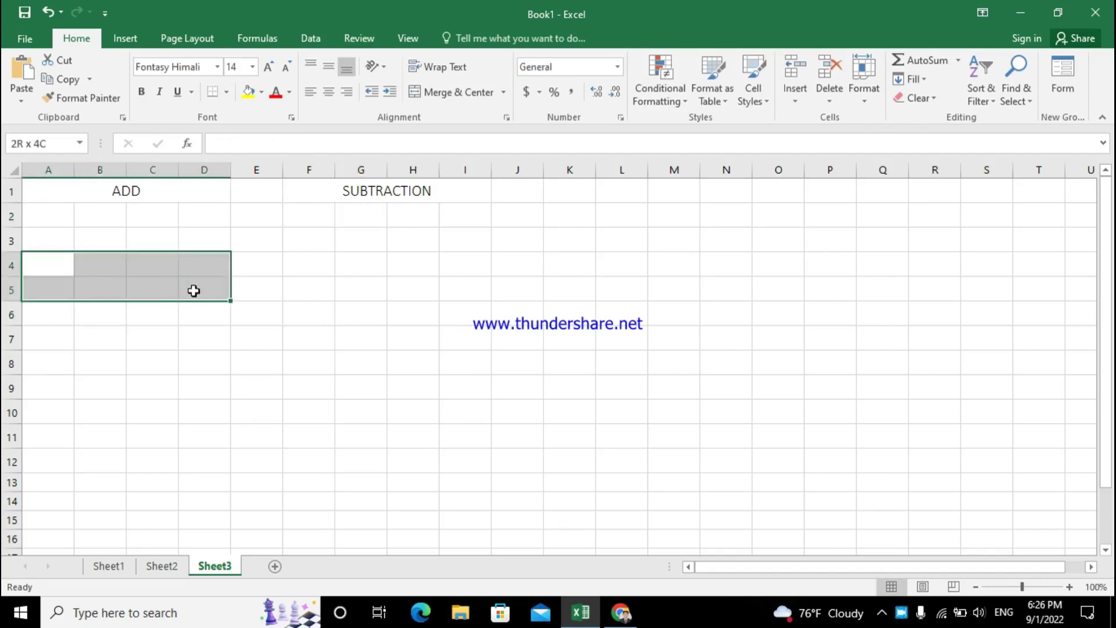
{"action": "left_click", "coordinate": [454, 93]}
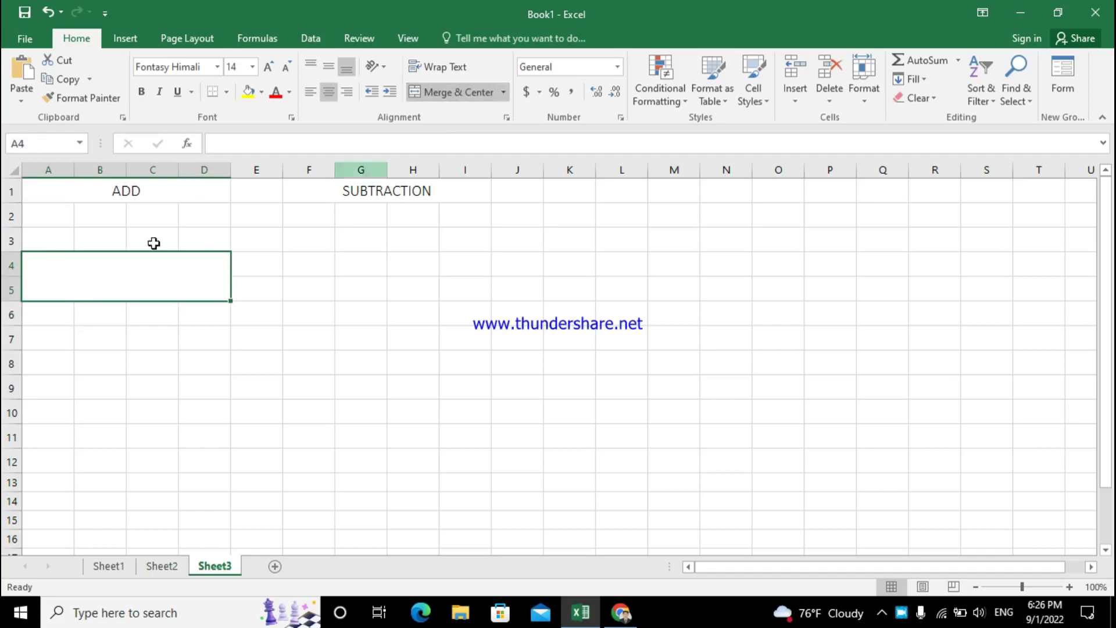
{"action": "left_click", "coordinate": [202, 66]}
{"action": "type", "text": "c"}
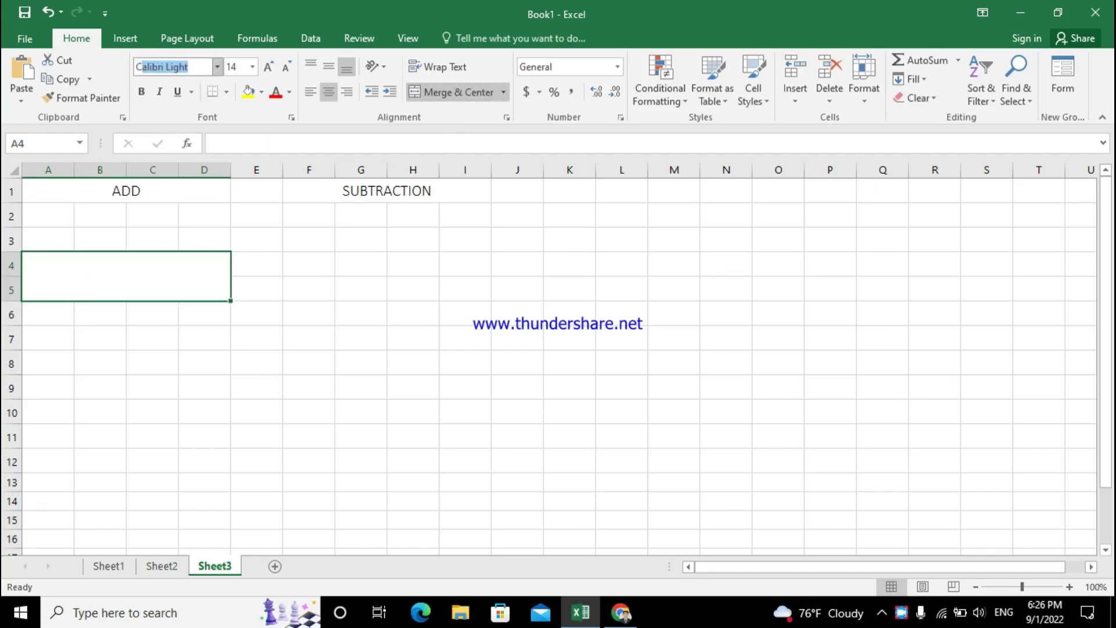
{"action": "key", "text": "Return"}
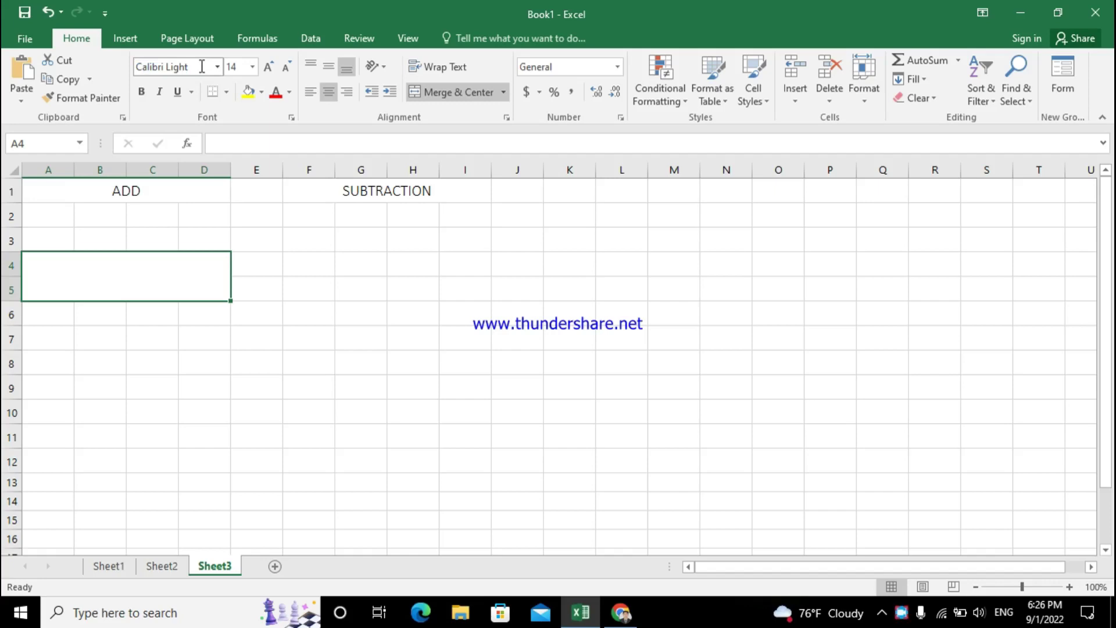
{"action": "type", "text": "MU"}
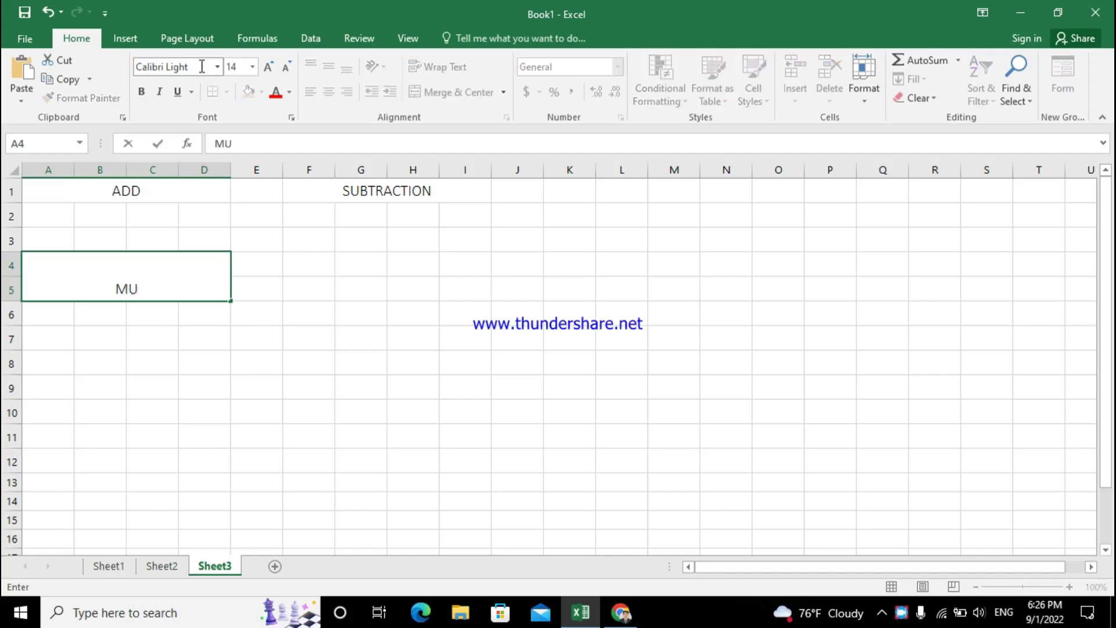
{"action": "type", "text": "LTI"}
{"action": "type", "text": "PLY"}
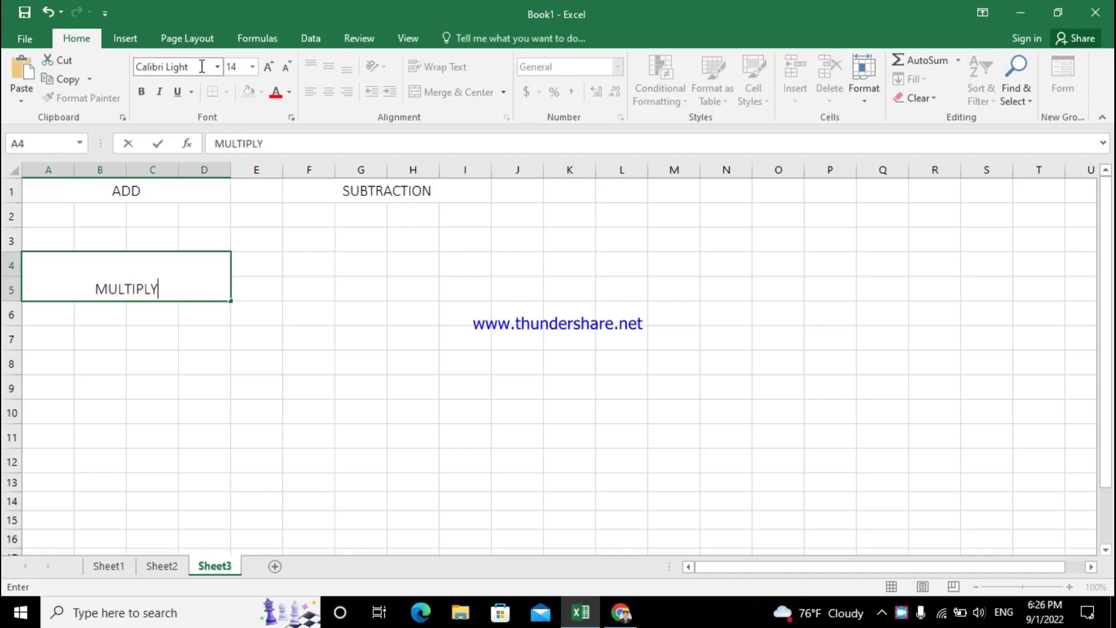
{"action": "left_click", "coordinate": [195, 342]}
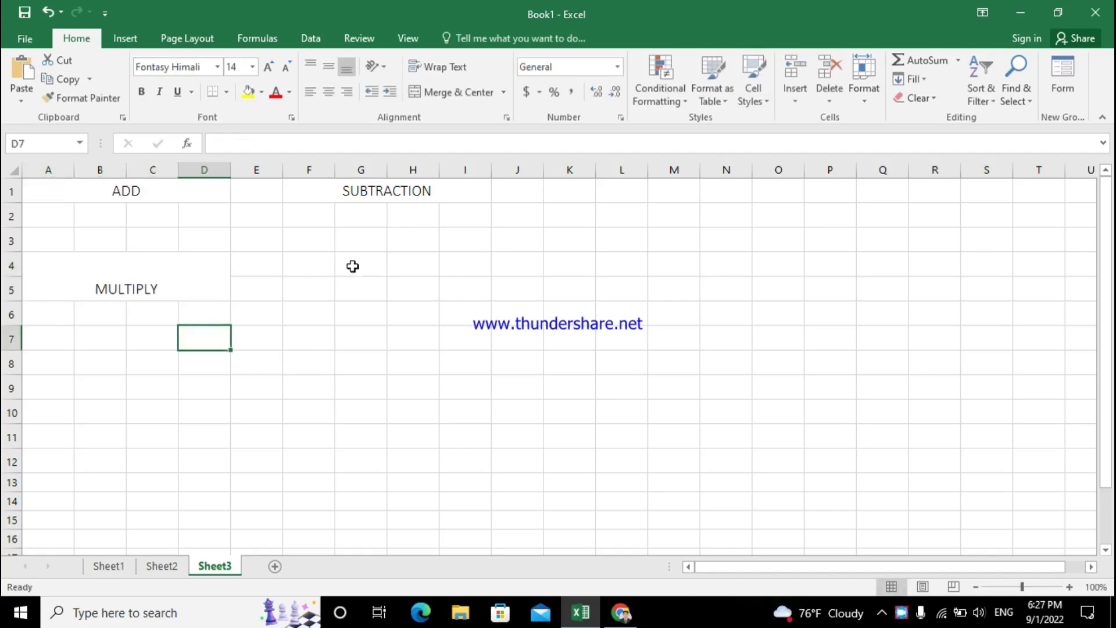
Merge and centre the two-row block F4:I5 in Calibri Light with the heading DIVISION
{"action": "left_click_drag", "start_coordinate": [312, 262], "coordinate": [456, 287]}
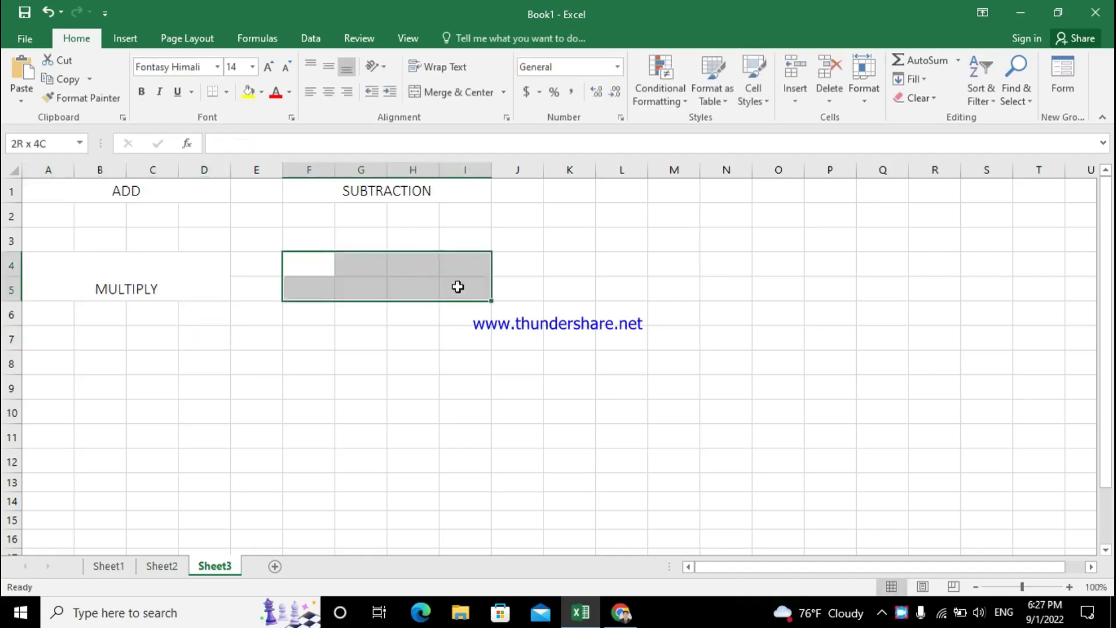
{"action": "left_click", "coordinate": [457, 92]}
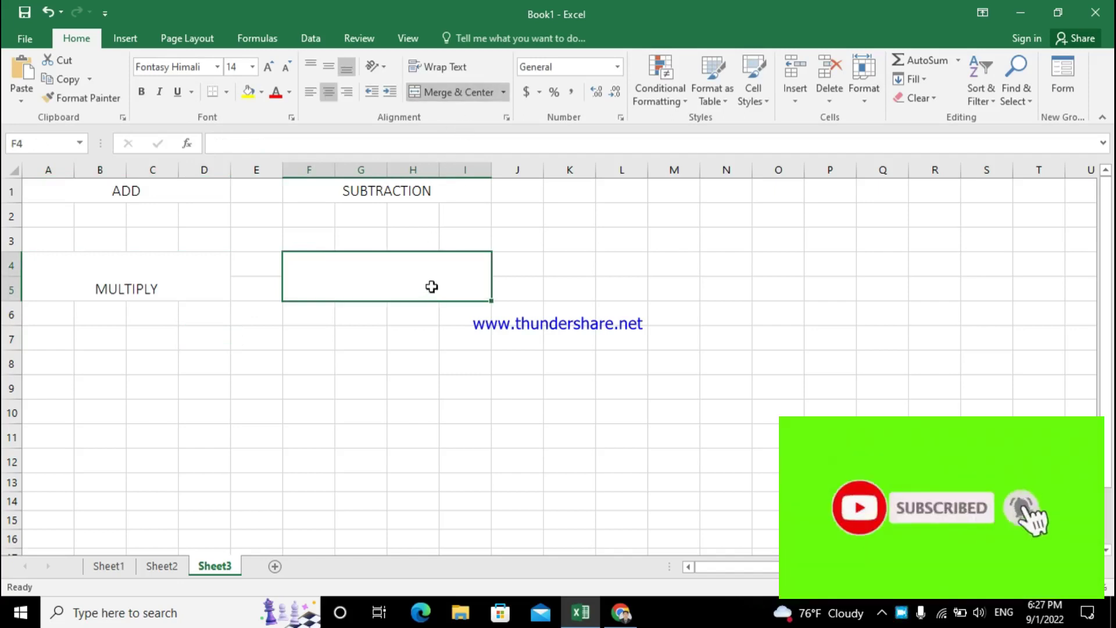
{"action": "type", "text": "DI"}
{"action": "key", "text": "BackSpace"}
{"action": "key", "text": "BackSpace"}
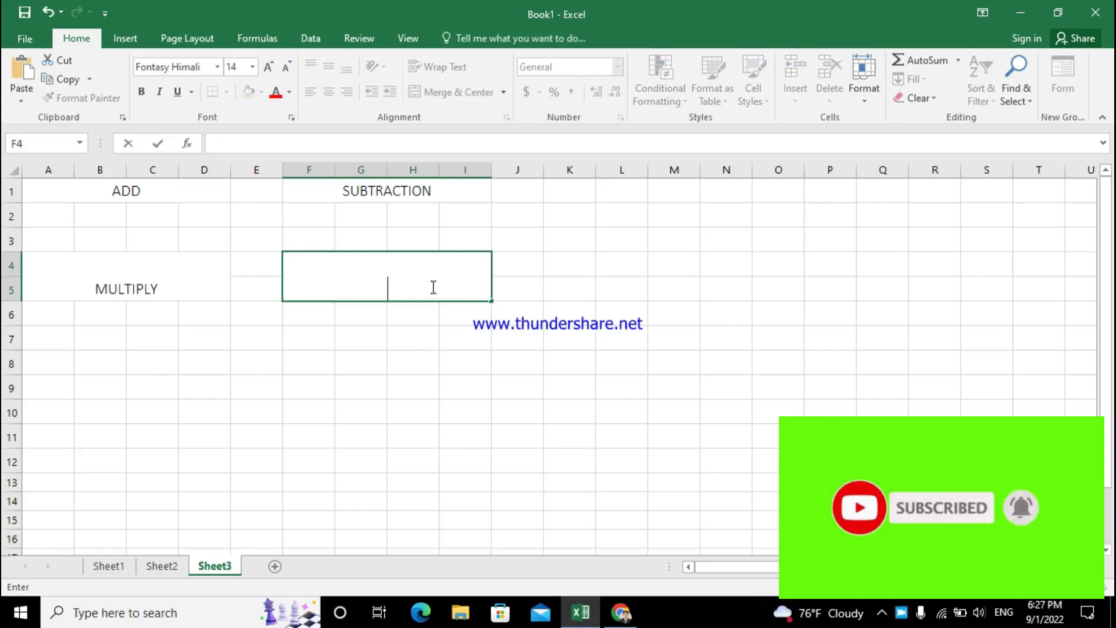
{"action": "left_click", "coordinate": [200, 72]}
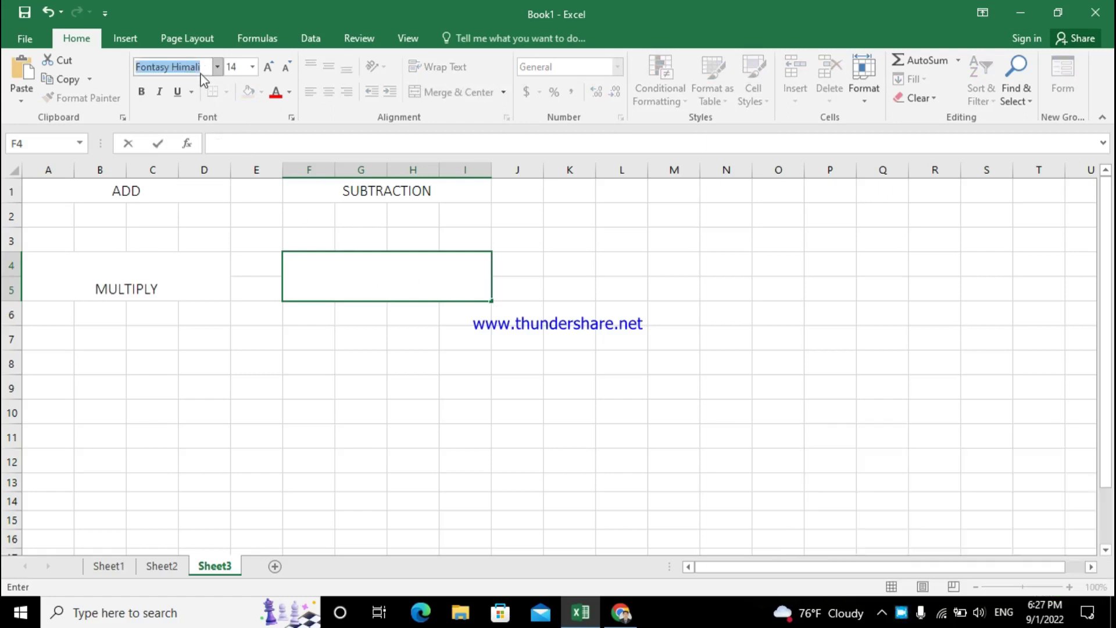
{"action": "type", "text": "DIVI"}
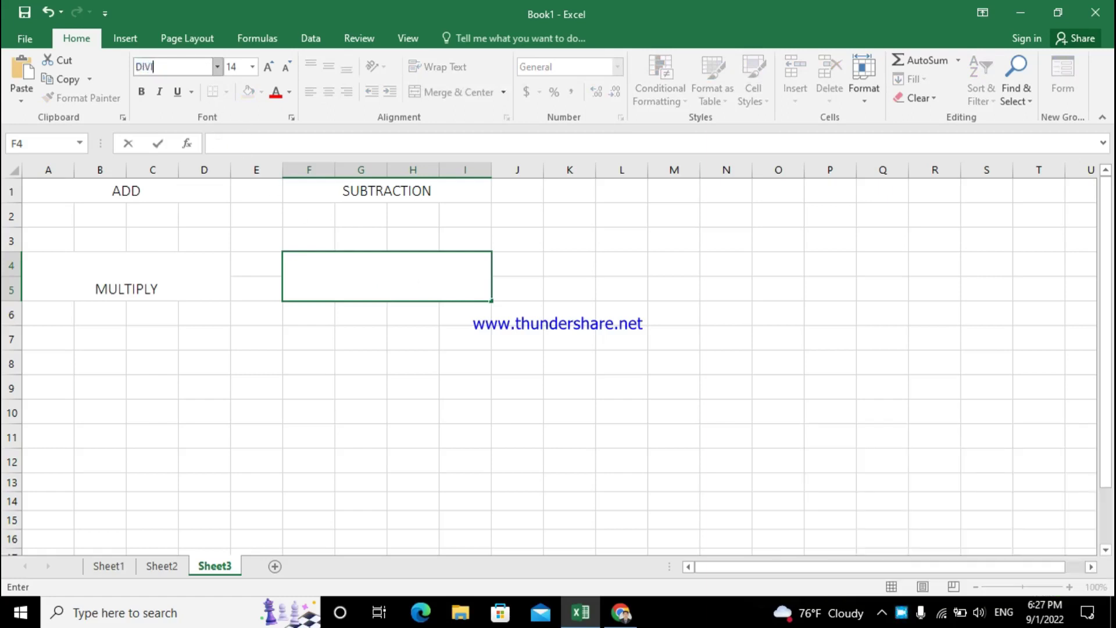
{"action": "key", "text": "Escape"}
{"action": "type", "text": "DI"}
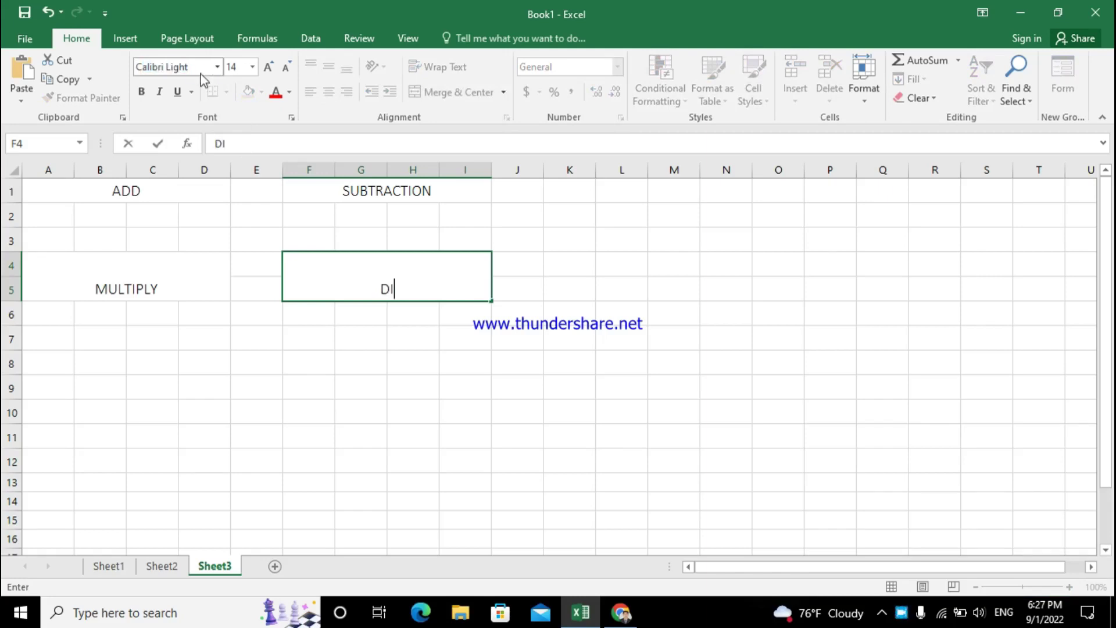
{"action": "type", "text": "VISION"}
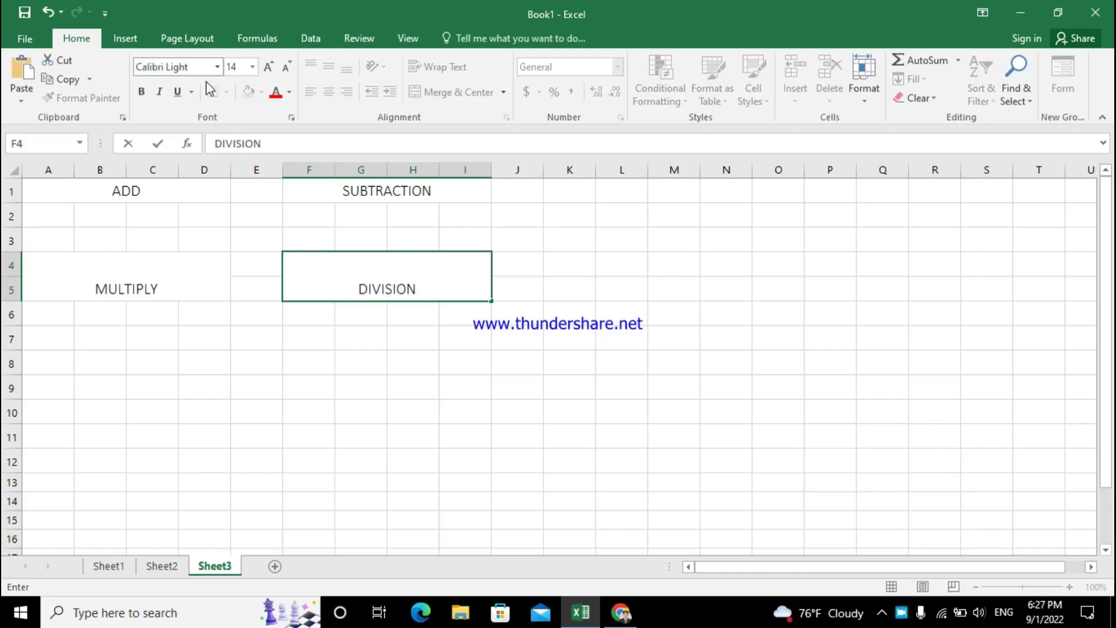
{"action": "left_click", "coordinate": [144, 373]}
Fill the ADD and SUBTRACTION heading cells with gold
{"action": "left_click", "coordinate": [147, 191]}
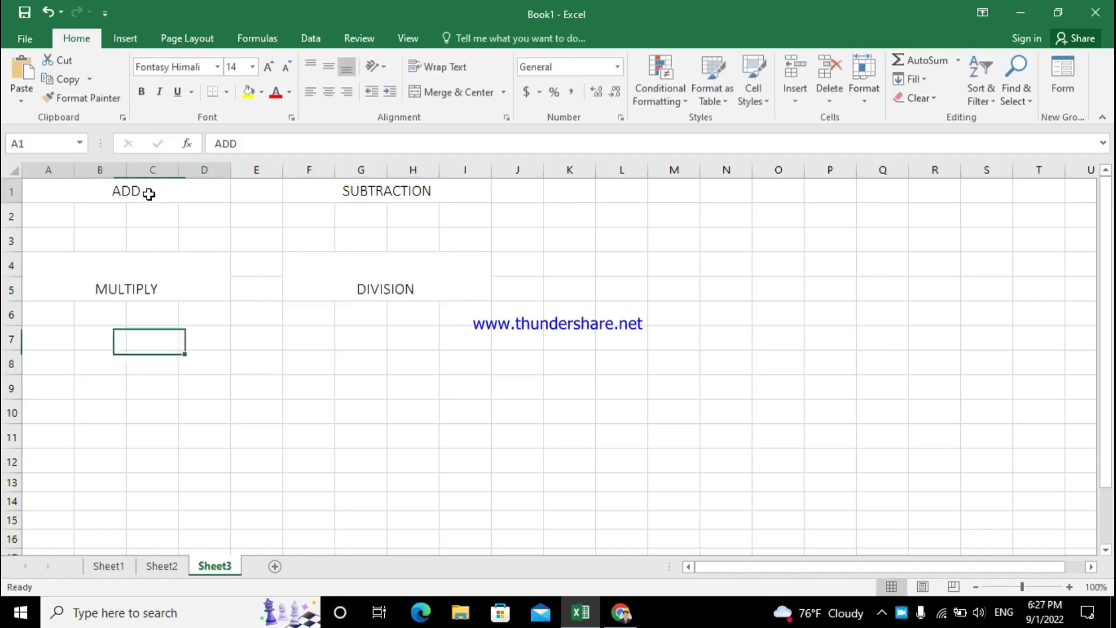
{"action": "left_click", "coordinate": [503, 93]}
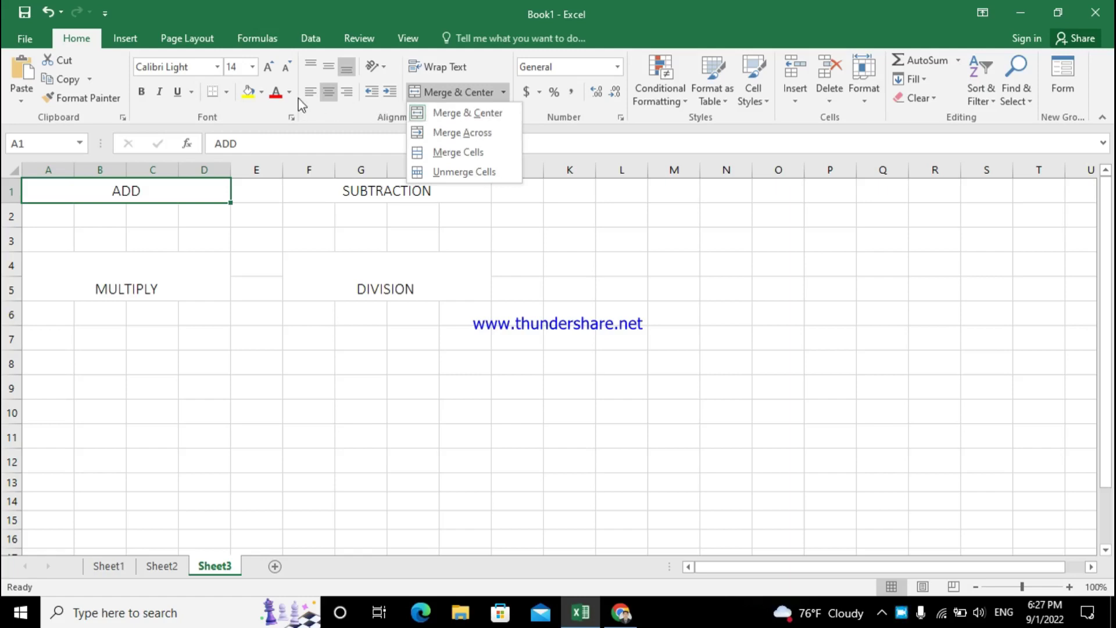
{"action": "left_click", "coordinate": [261, 92]}
{"action": "left_click", "coordinate": [347, 152]}
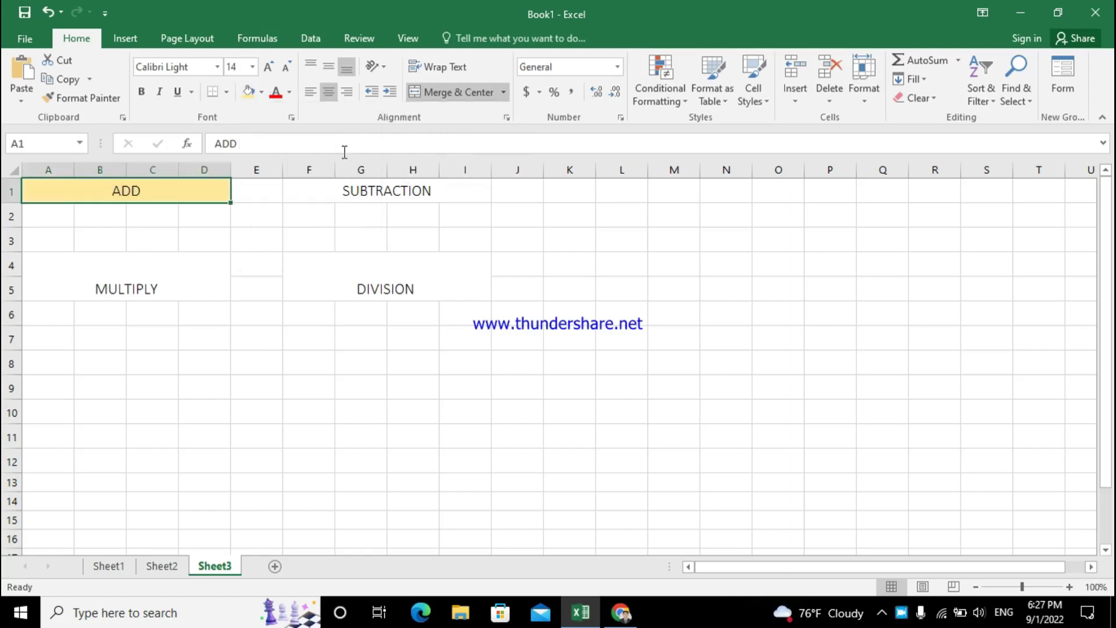
{"action": "left_click", "coordinate": [428, 189]}
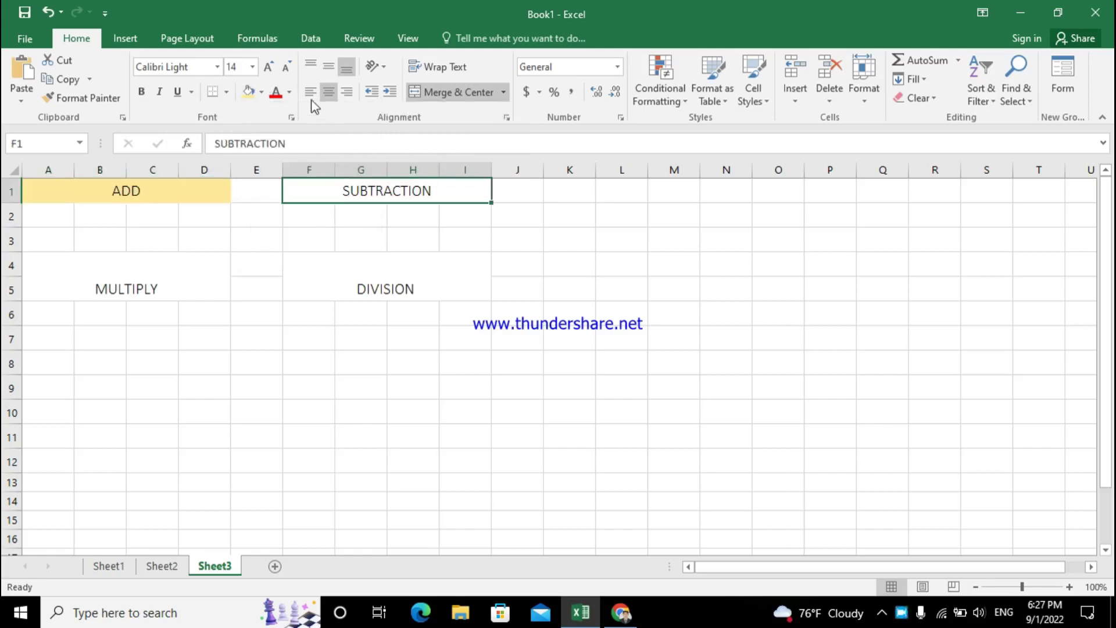
{"action": "left_click", "coordinate": [262, 92]}
{"action": "left_click", "coordinate": [344, 154]}
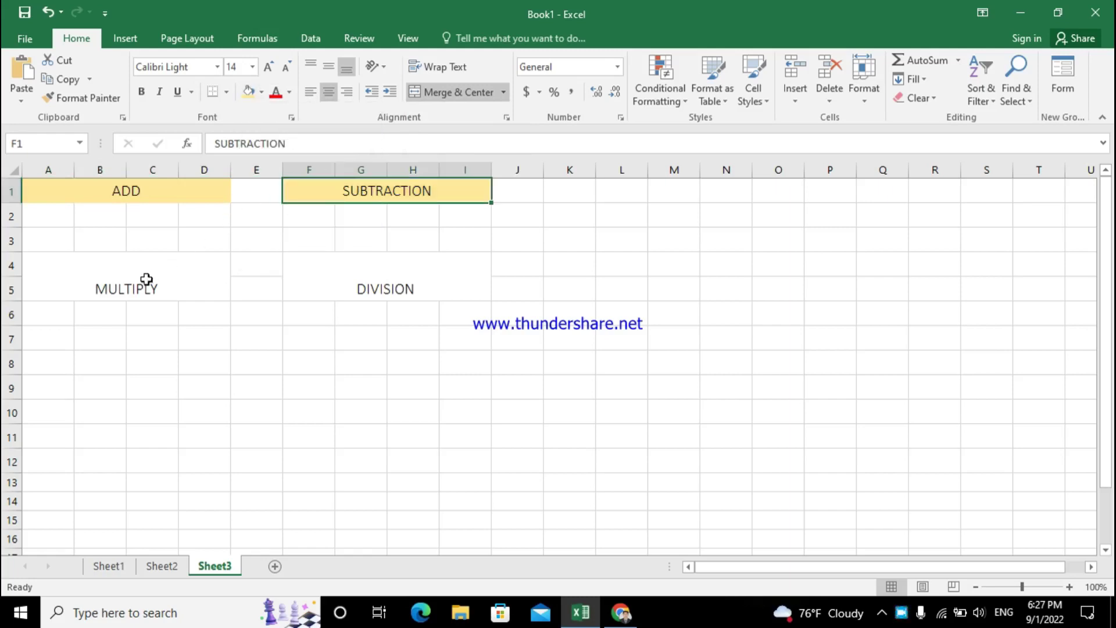
Fill the MULTIPLY and DIVISION blocks with light blue
{"action": "left_click", "coordinate": [144, 281]}
{"action": "left_click", "coordinate": [261, 92]}
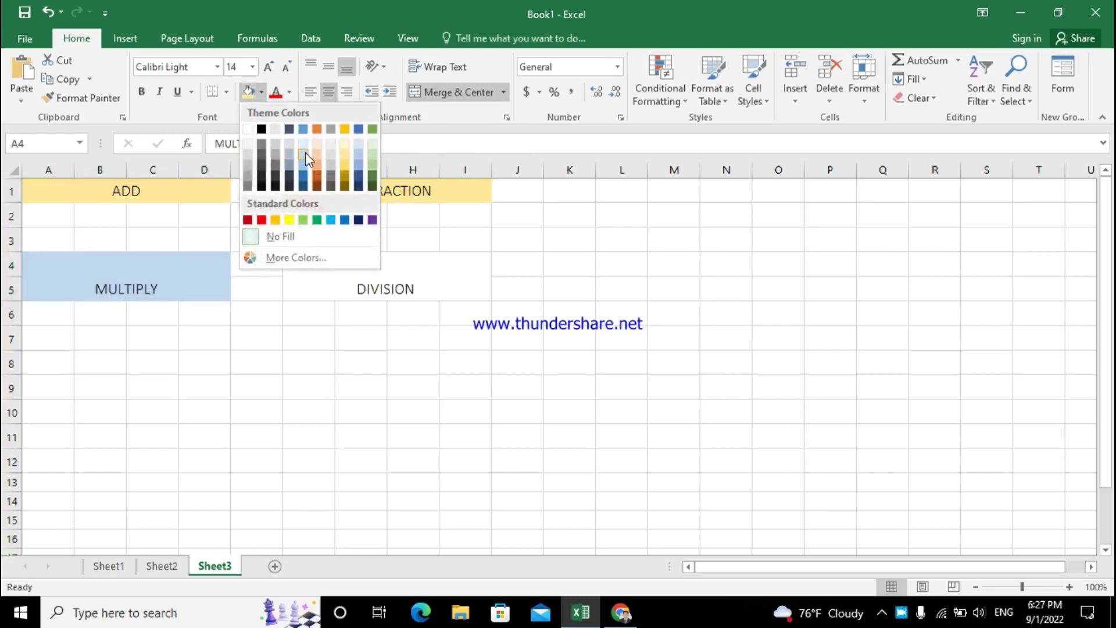
{"action": "left_click", "coordinate": [361, 163]}
{"action": "left_click", "coordinate": [386, 291]}
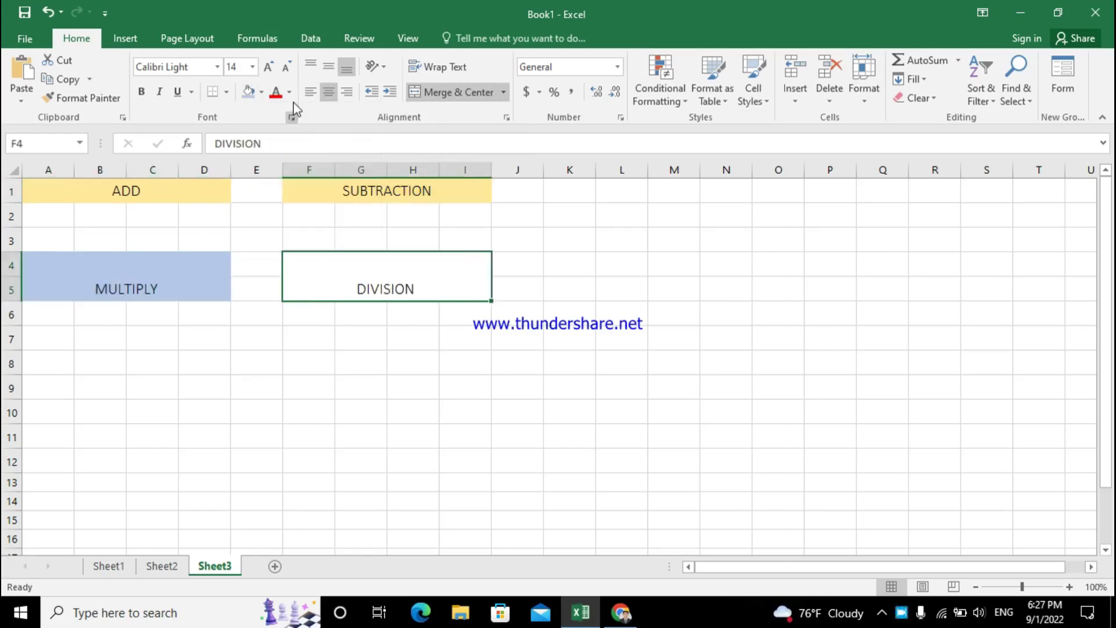
{"action": "left_click", "coordinate": [262, 92]}
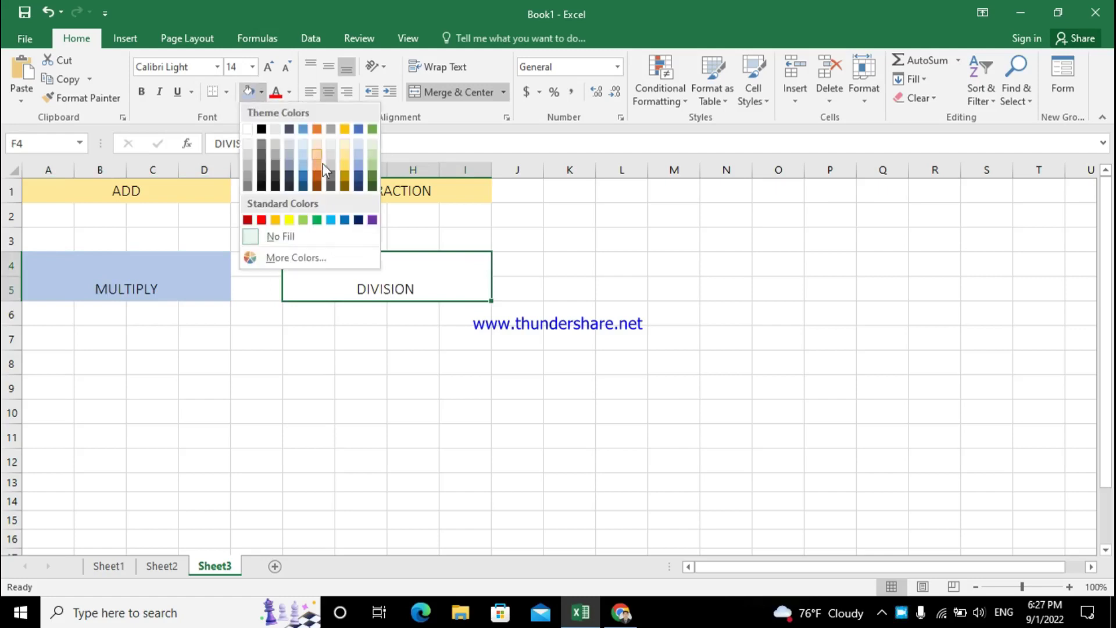
{"action": "left_click", "coordinate": [359, 152]}
Make all four headings in A1:I5 bold and vertically middle-aligned
{"action": "left_click_drag", "start_coordinate": [122, 191], "coordinate": [384, 289]}
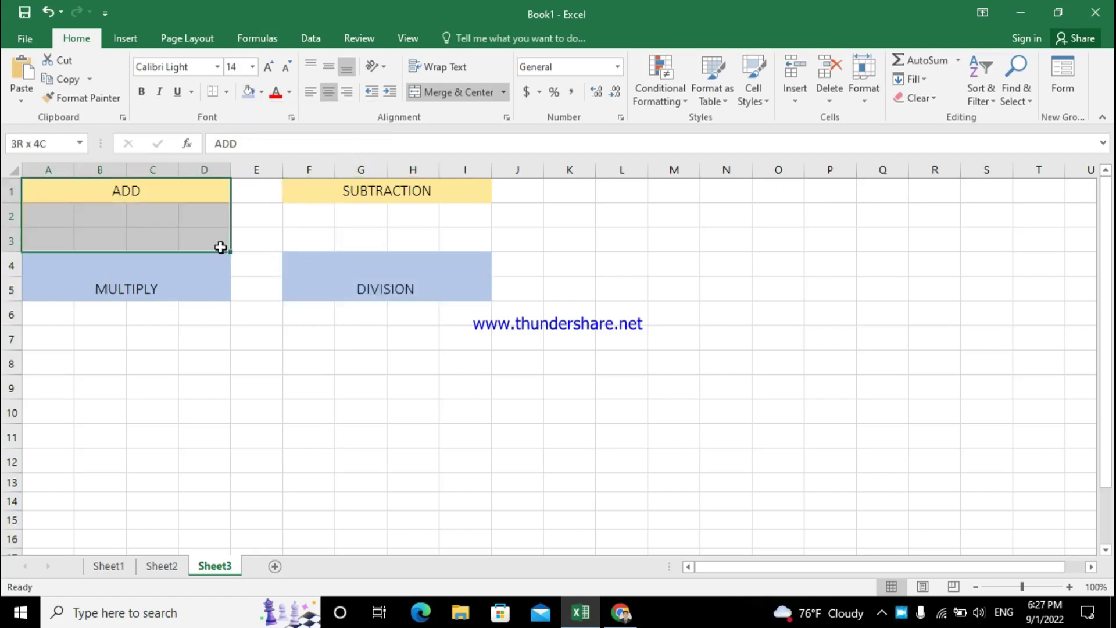
{"action": "left_click", "coordinate": [141, 91]}
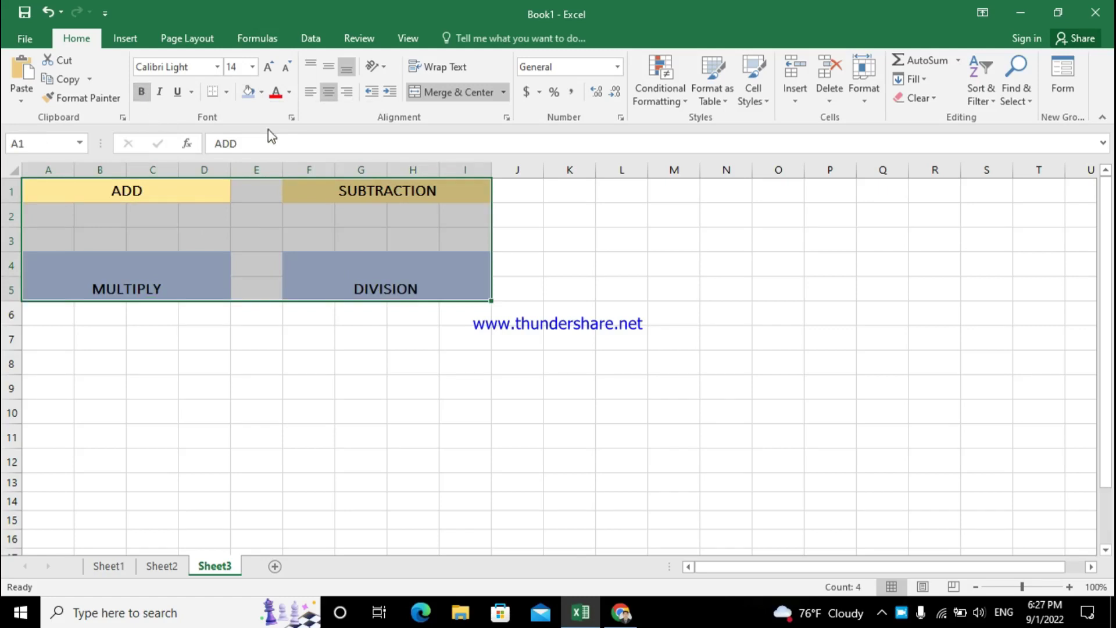
{"action": "left_click", "coordinate": [329, 65]}
{"action": "left_click", "coordinate": [370, 270]}
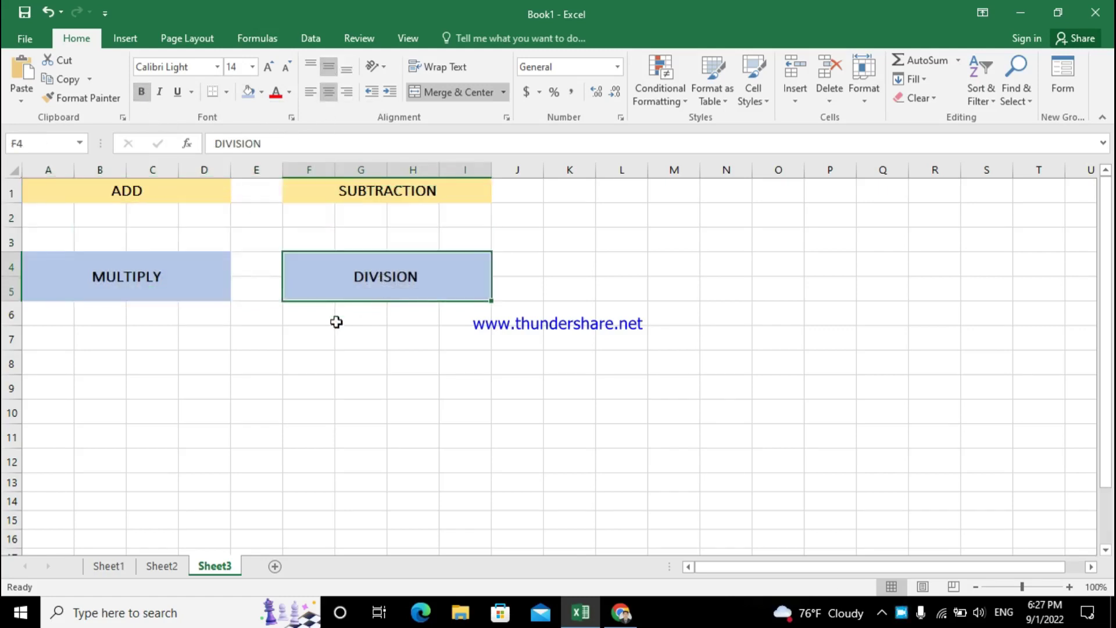
{"action": "left_click", "coordinate": [165, 337]}
{"action": "left_click", "coordinate": [101, 219]}
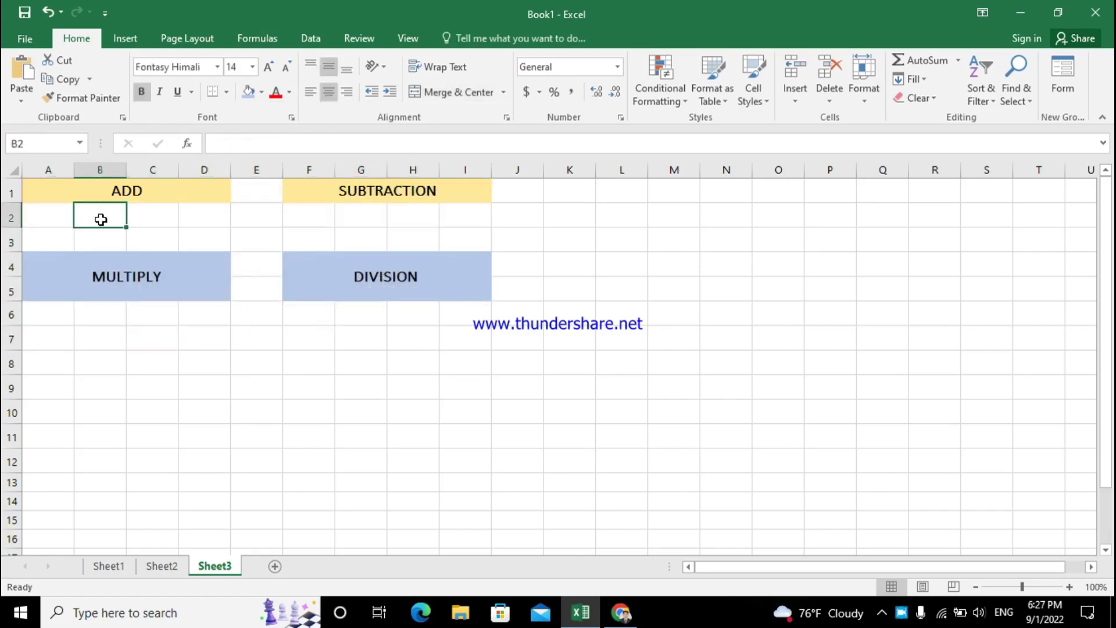
{"action": "left_click", "coordinate": [58, 214]}
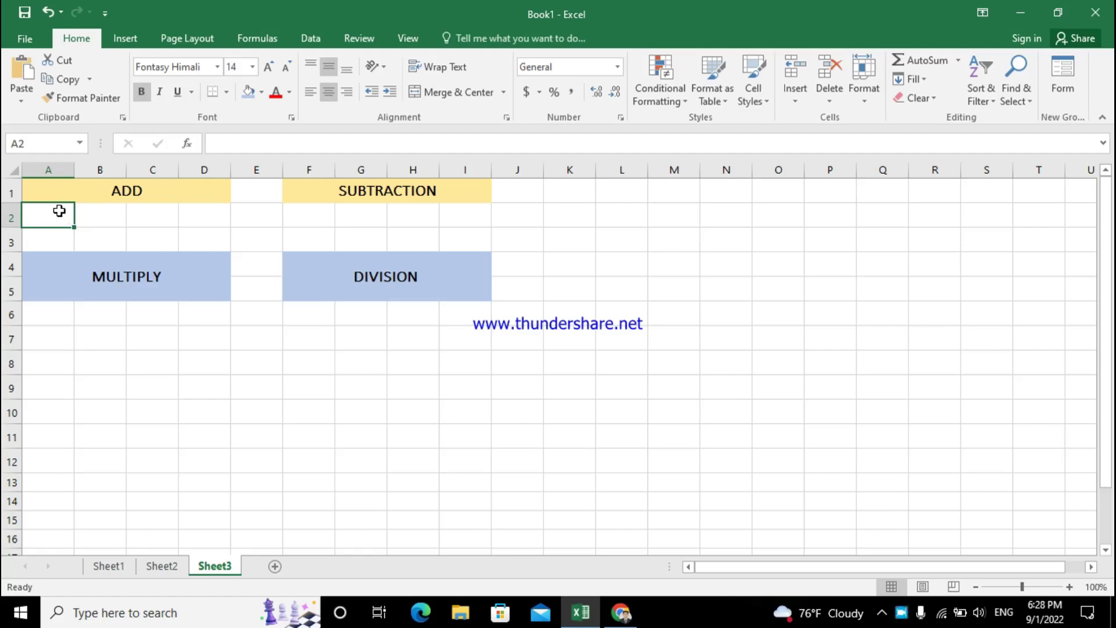
Enter 20 in A2 and B2, and the formula =A2+B2 in C2
{"action": "type", "text": "2"}
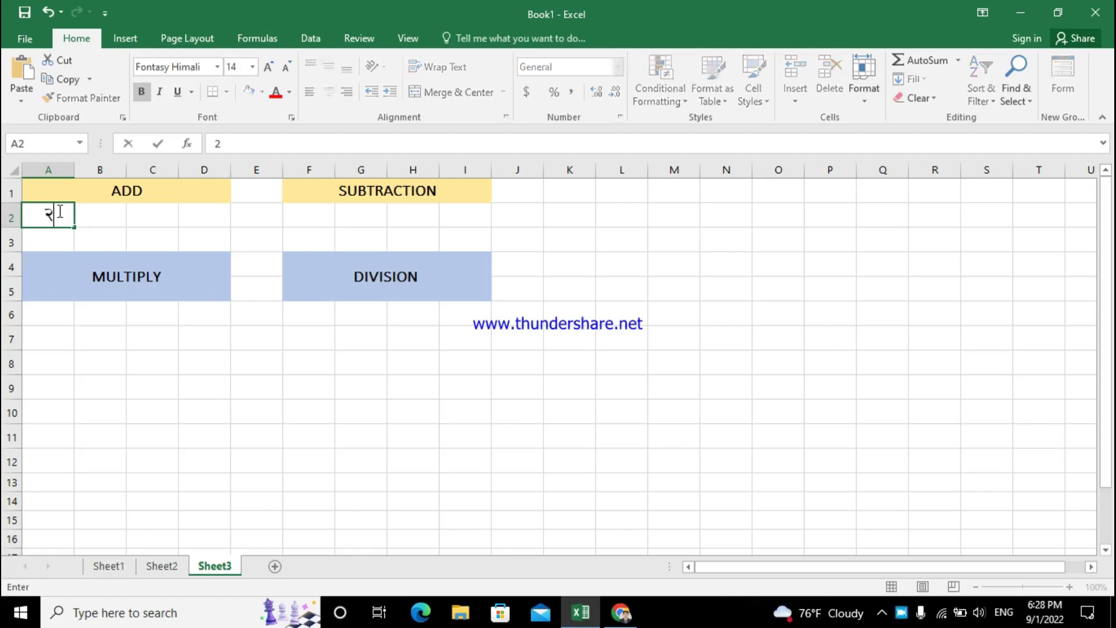
{"action": "type", "text": "0"}
{"action": "left_click", "coordinate": [104, 219]}
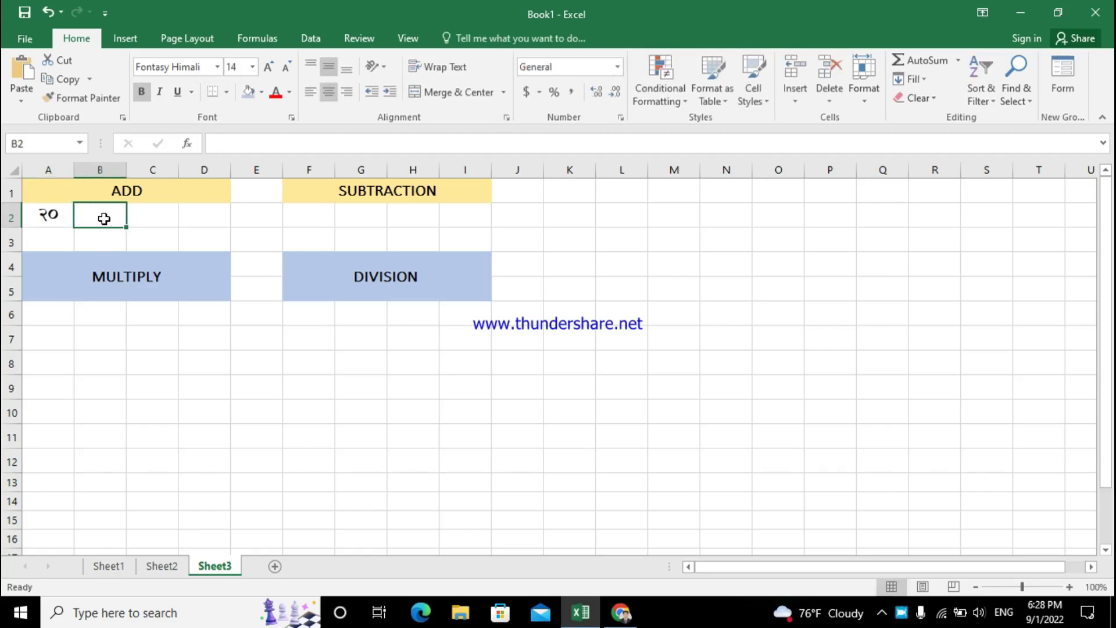
{"action": "type", "text": "20"}
{"action": "left_click", "coordinate": [160, 219]}
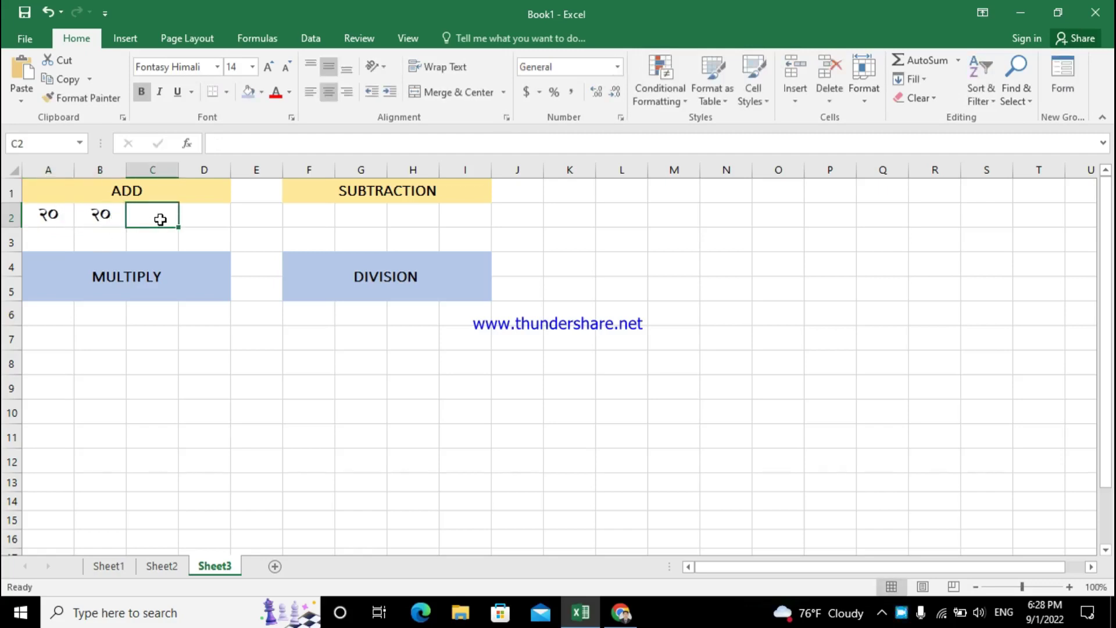
{"action": "type", "text": "="}
{"action": "left_click", "coordinate": [54, 218]}
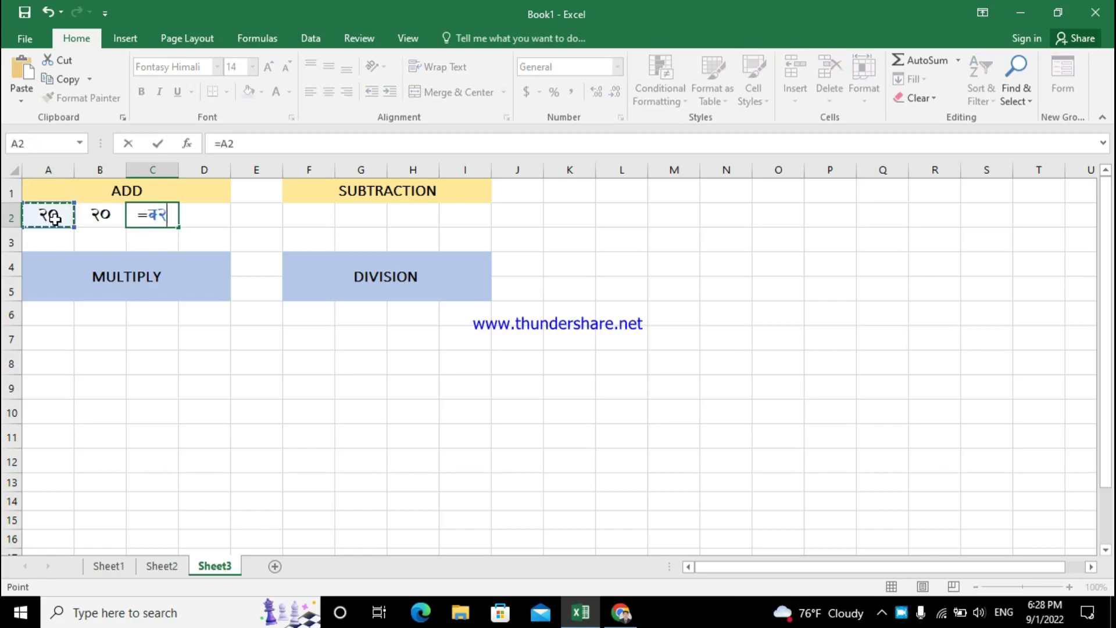
{"action": "type", "text": "+"}
{"action": "left_click", "coordinate": [90, 216]}
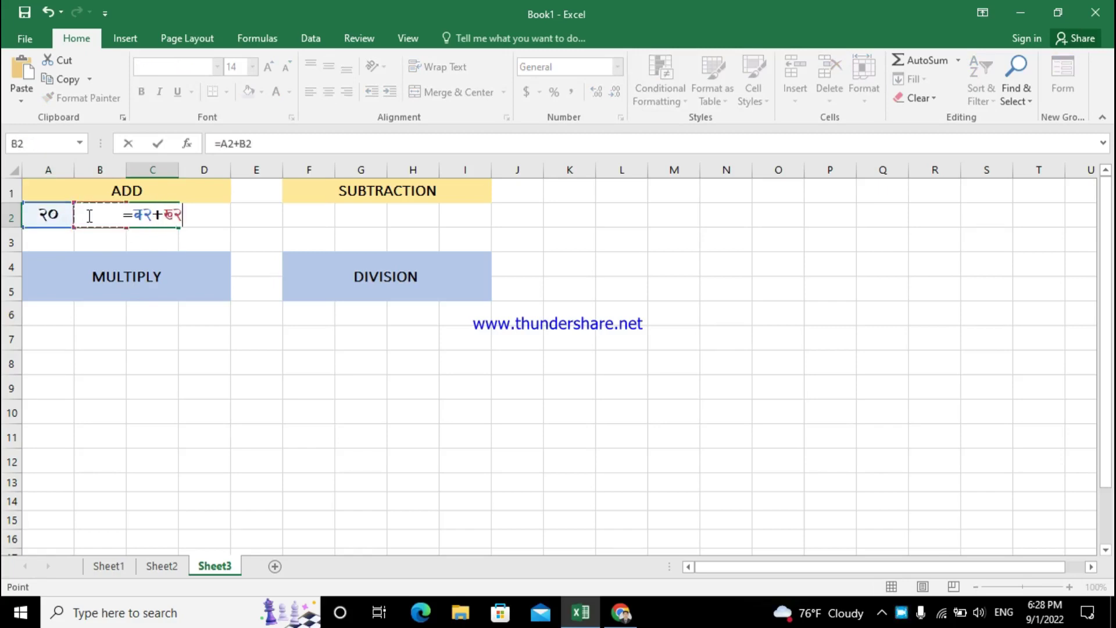
{"action": "key", "text": "Return"}
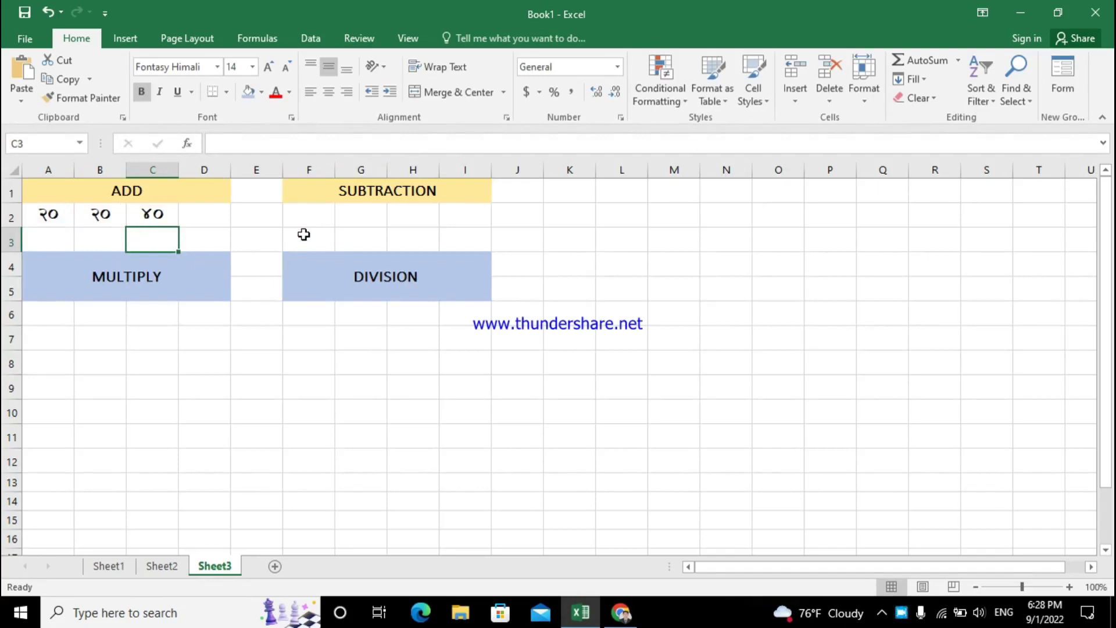
Apply AutoSum to C2 to get =SUM(A2:B2)
{"action": "left_click", "coordinate": [172, 215]}
{"action": "left_click", "coordinate": [922, 60]}
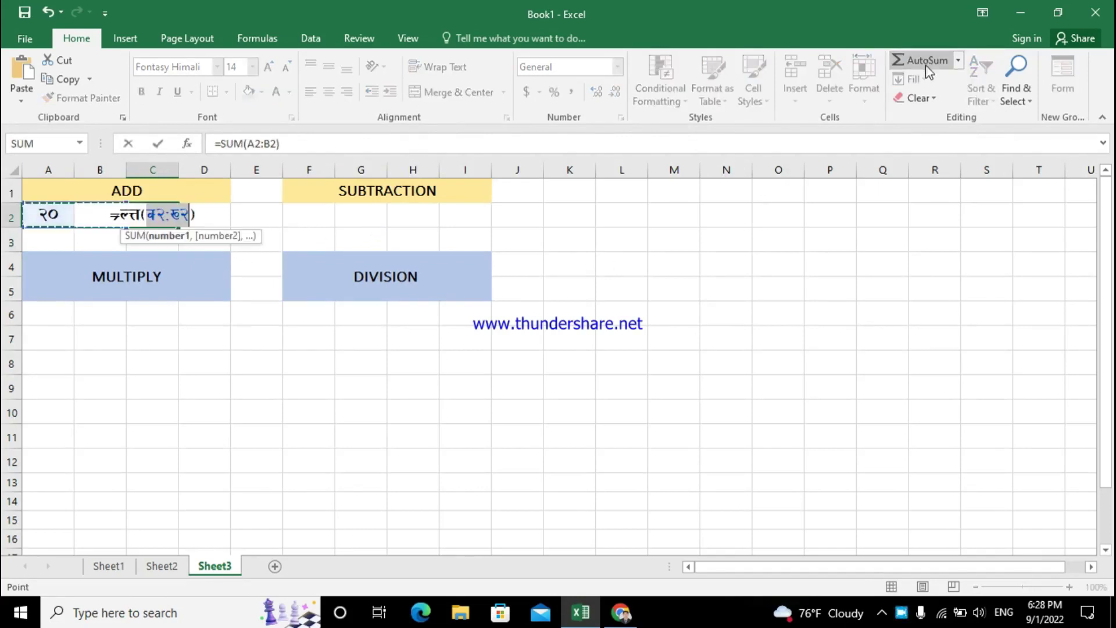
{"action": "key", "text": "Return"}
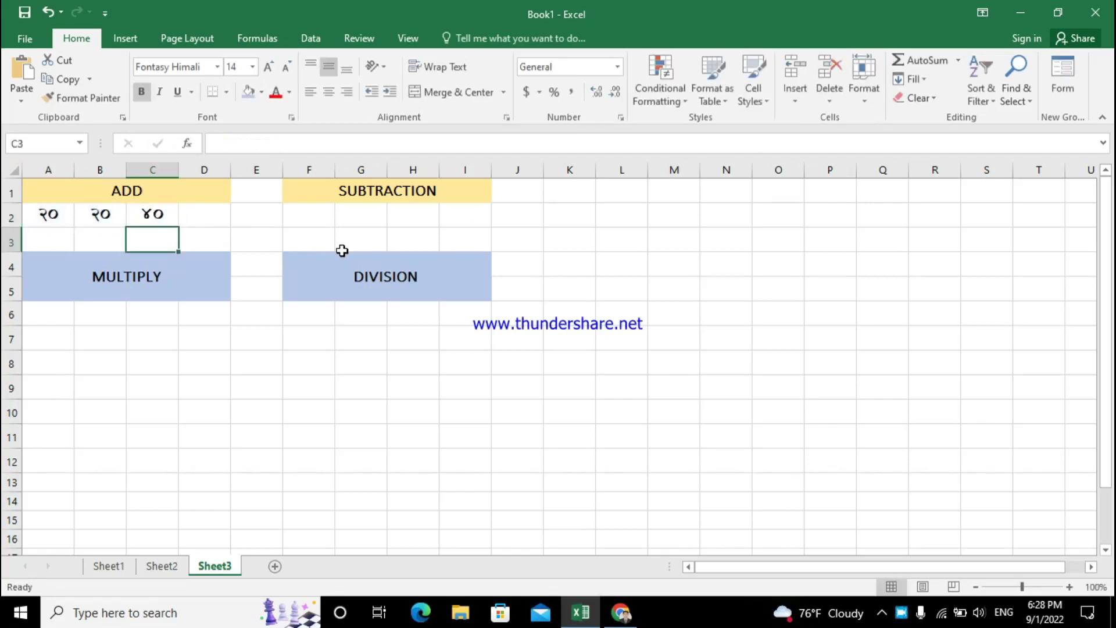
Enter 80 in F2 and 90 in G2
{"action": "left_click", "coordinate": [352, 215]}
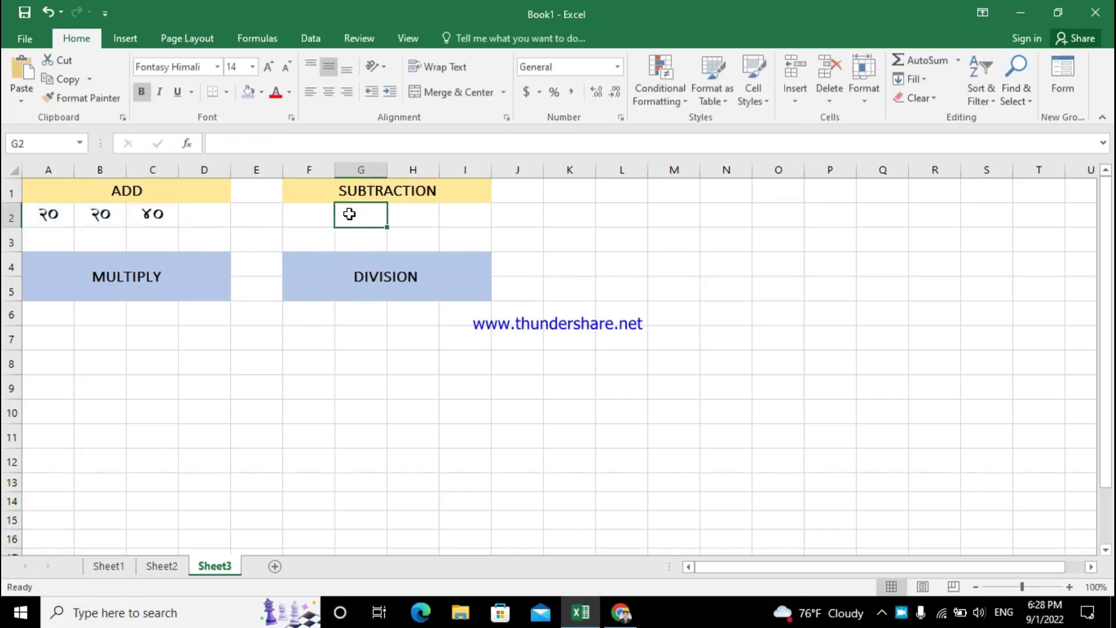
{"action": "left_click", "coordinate": [314, 215]}
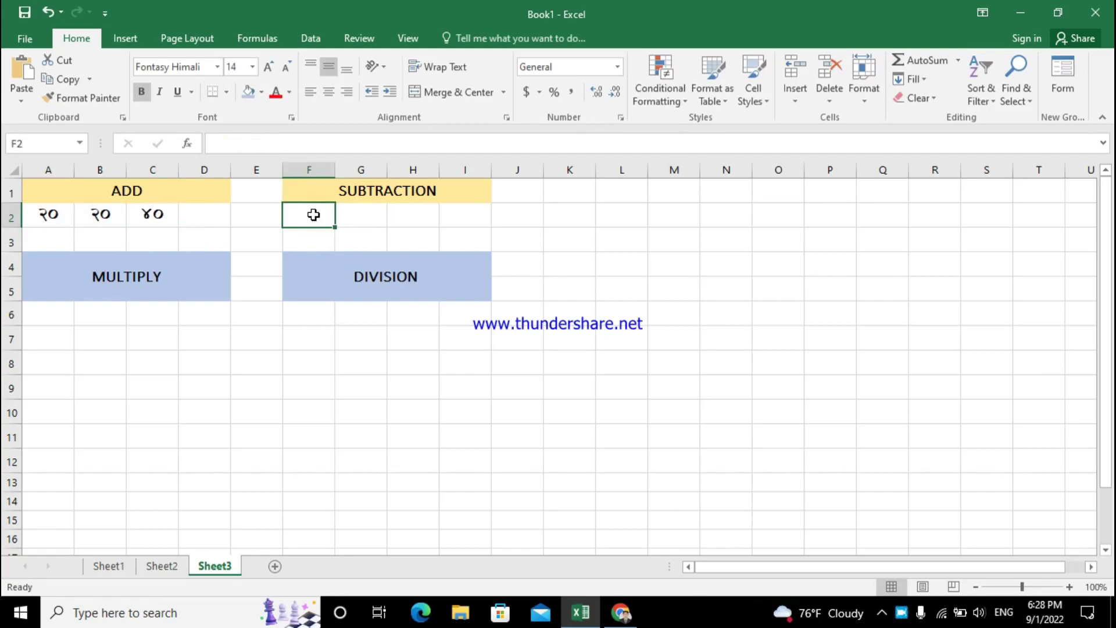
{"action": "type", "text": "80"}
{"action": "key", "text": "Tab"}
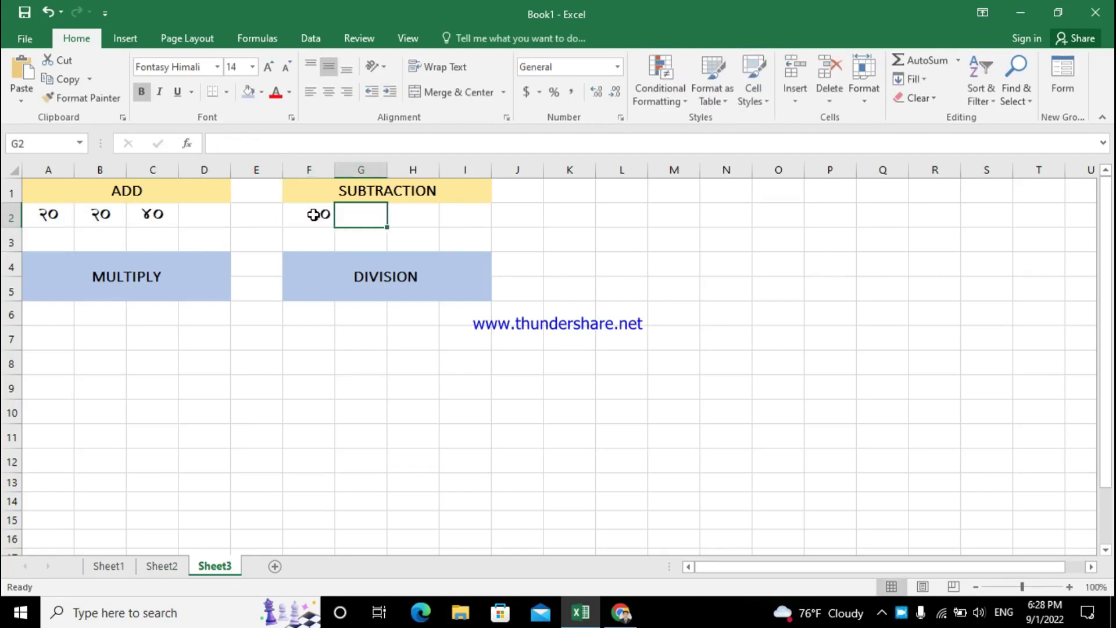
{"action": "type", "text": "90"}
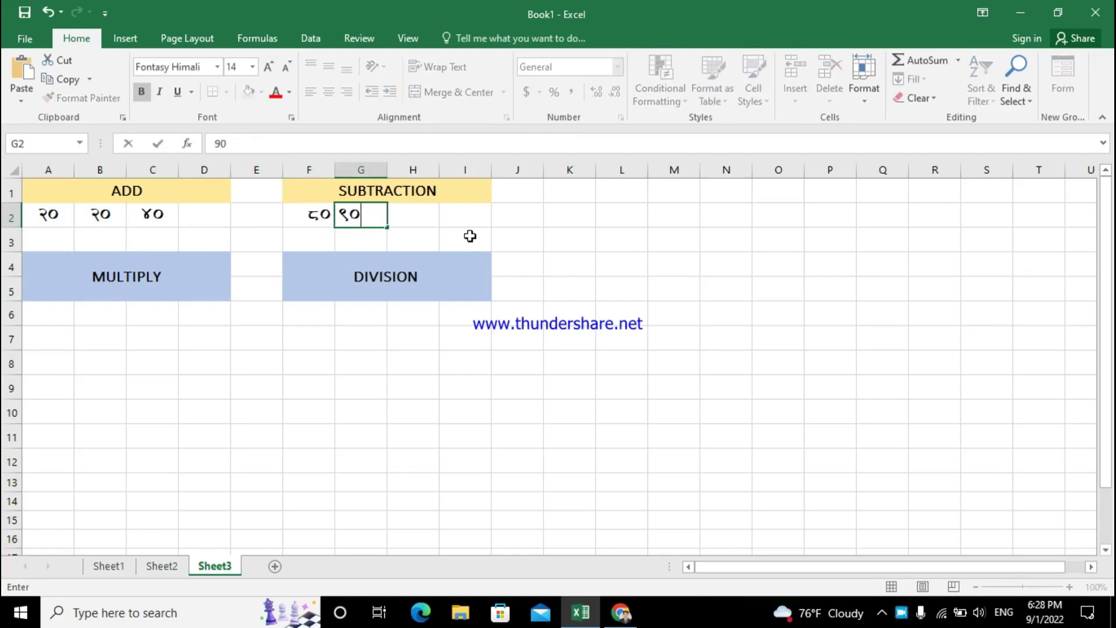
{"action": "left_click", "coordinate": [453, 221]}
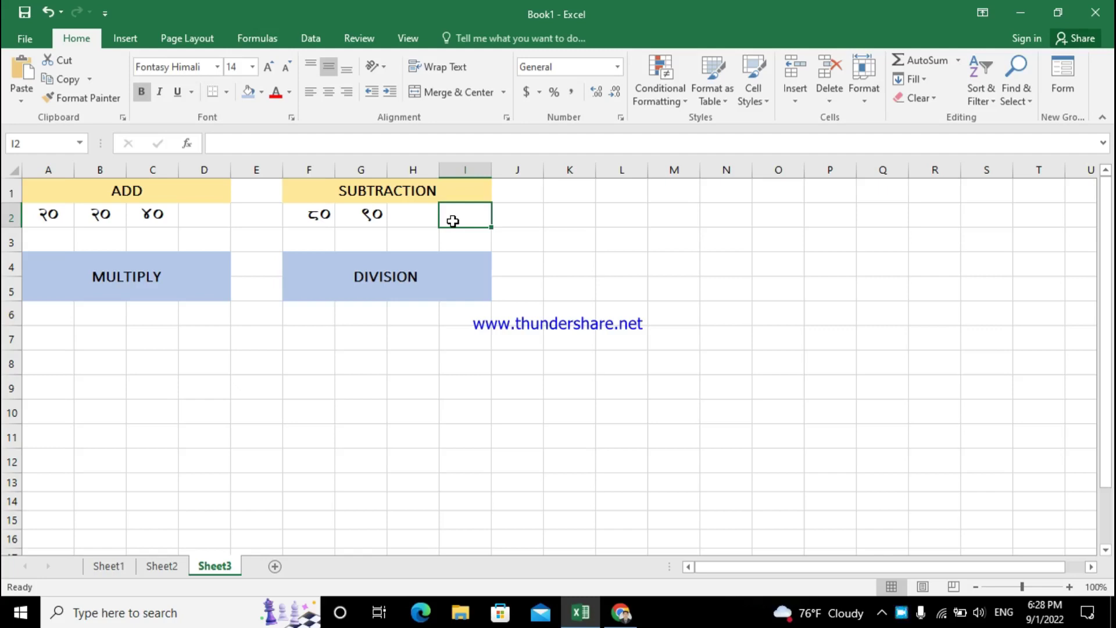
Enter =G2-F2 in H2 so it shows 10
{"action": "left_click", "coordinate": [428, 215]}
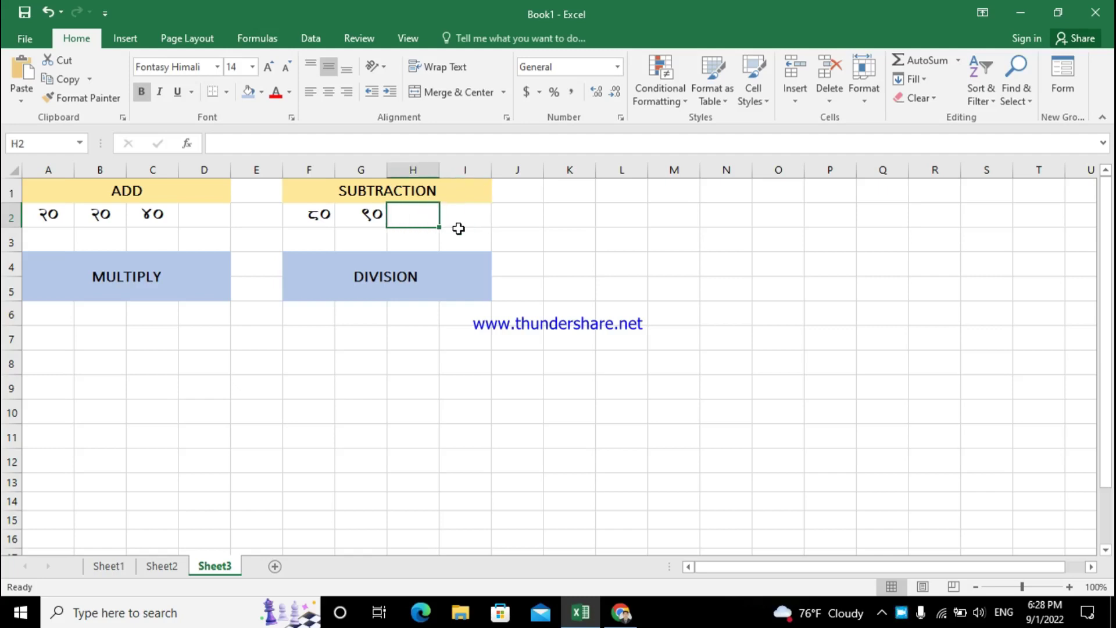
{"action": "type", "text": "="}
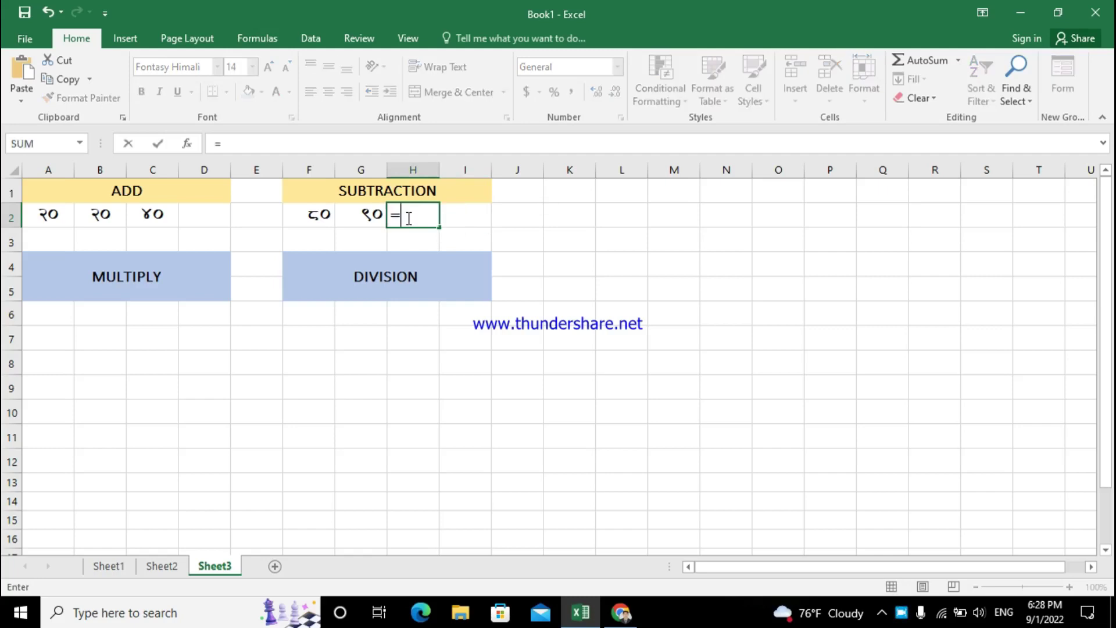
{"action": "left_click", "coordinate": [373, 216]}
{"action": "type", "text": "-"}
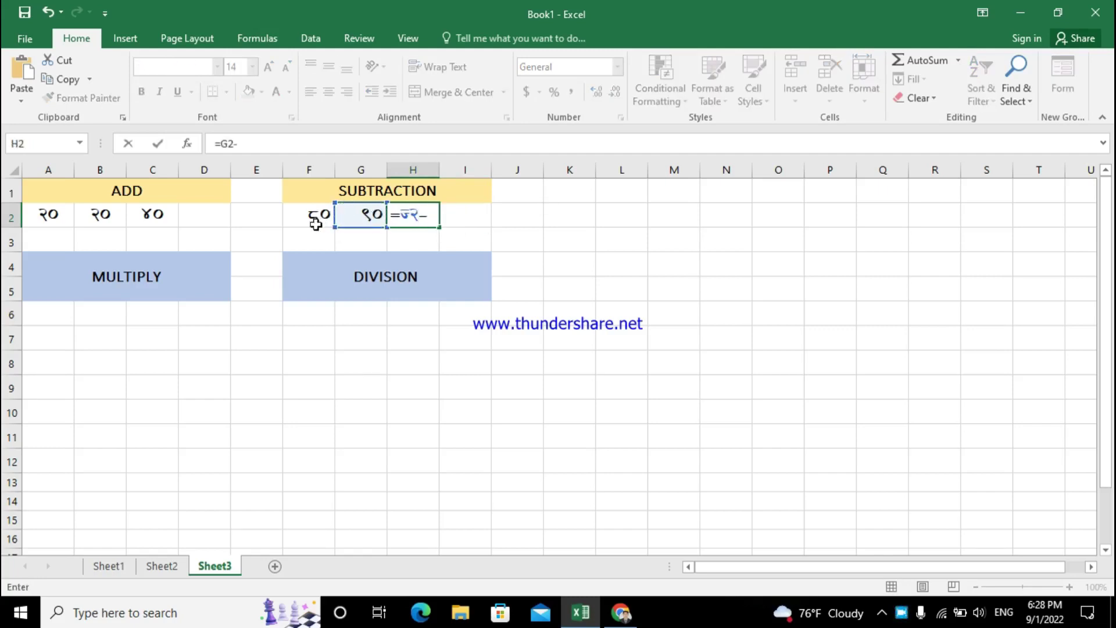
{"action": "left_click", "coordinate": [310, 214]}
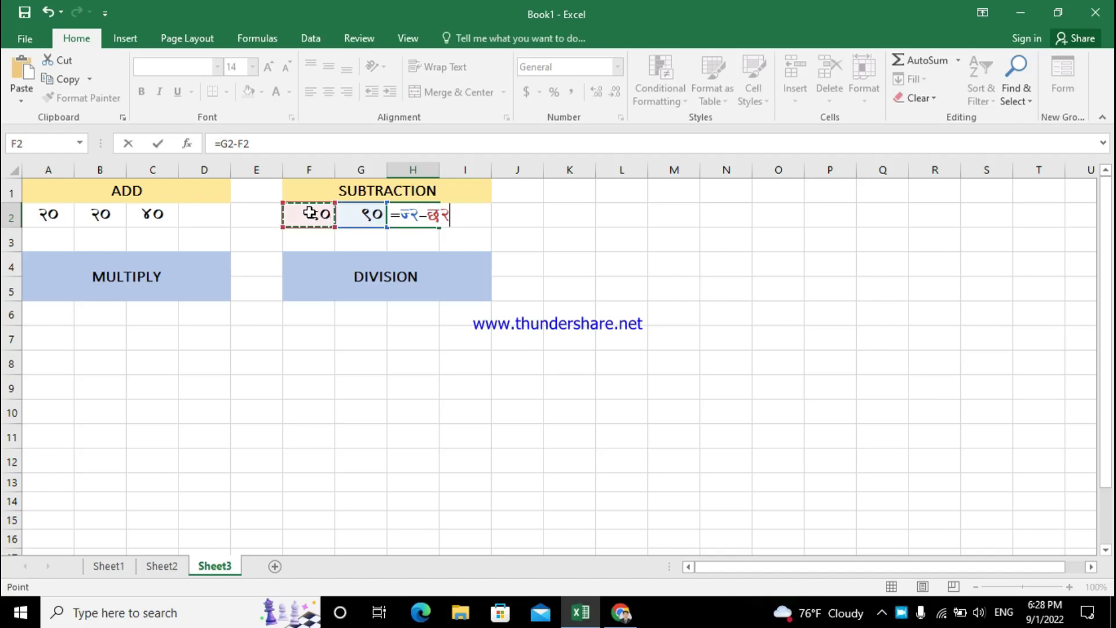
{"action": "key", "text": "Return"}
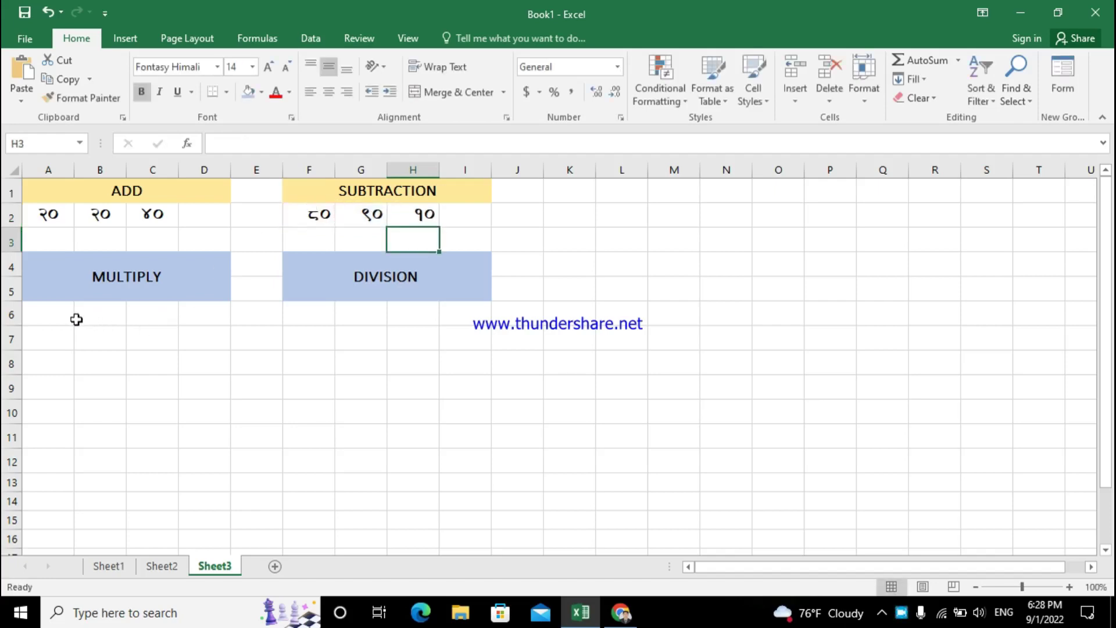
{"action": "left_click", "coordinate": [75, 317]}
{"action": "left_click", "coordinate": [51, 308]}
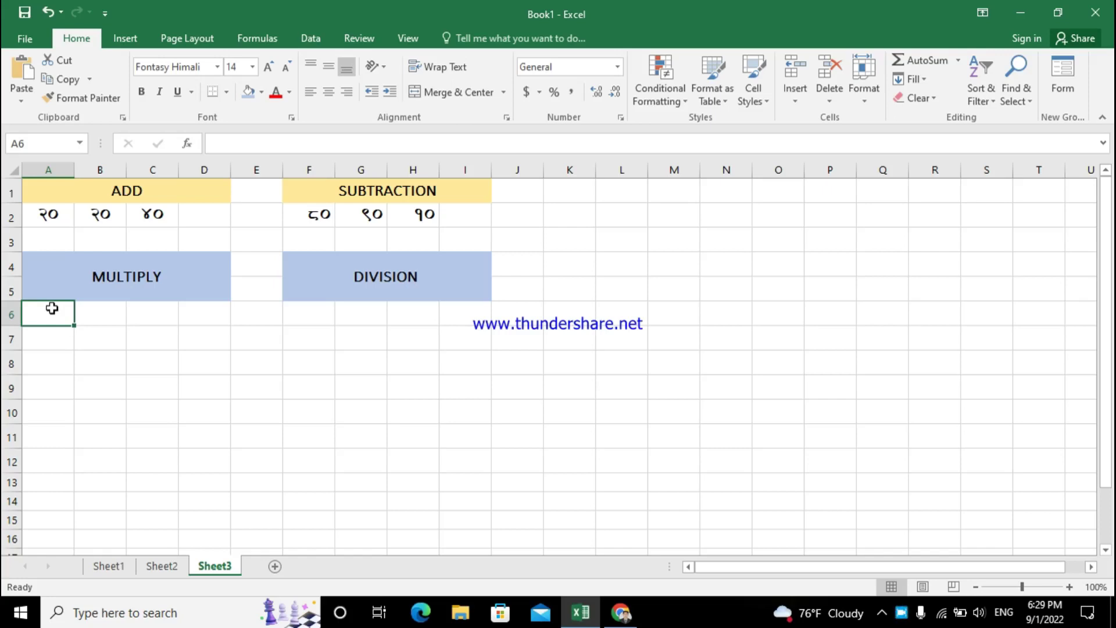
Enter 20 in both A6 and B6
{"action": "type", "text": "20"}
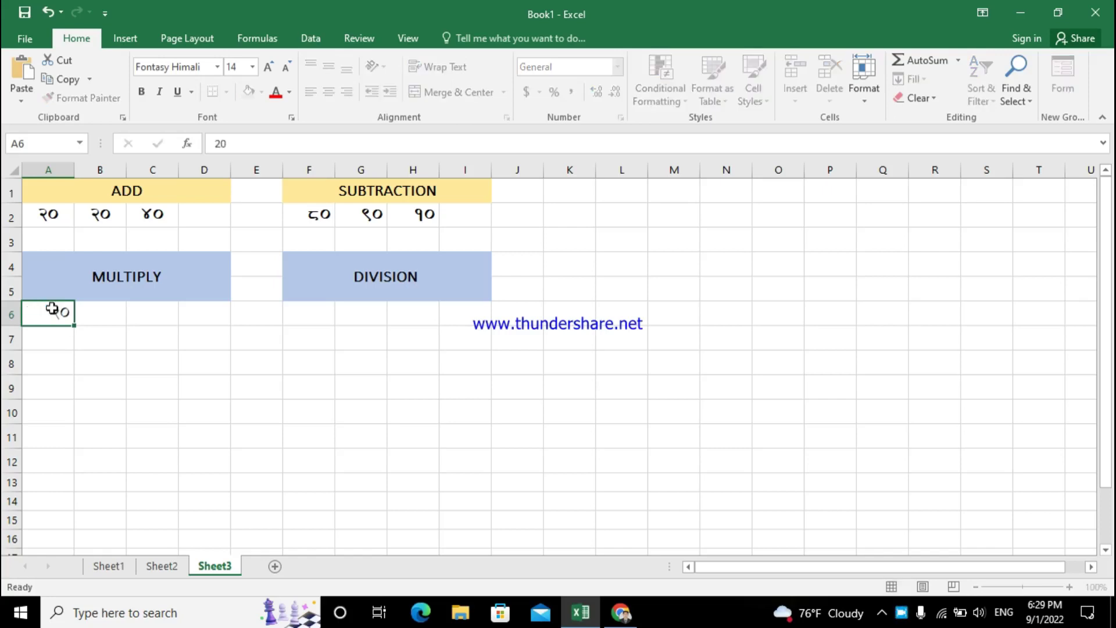
{"action": "key", "text": "Tab"}
{"action": "type", "text": "20"}
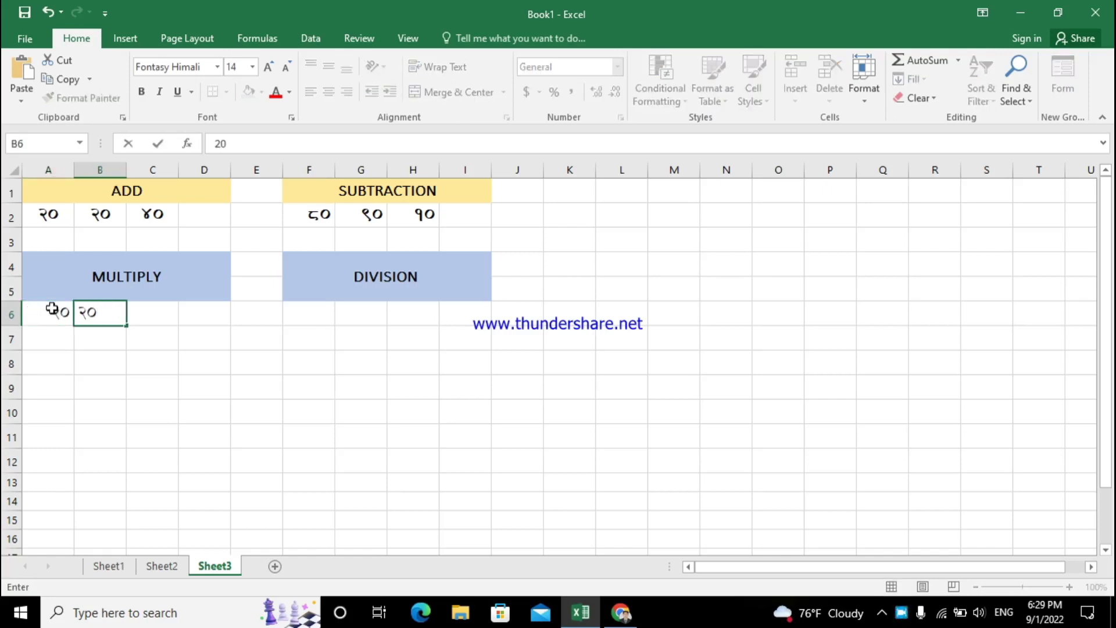
{"action": "key", "text": "Tab"}
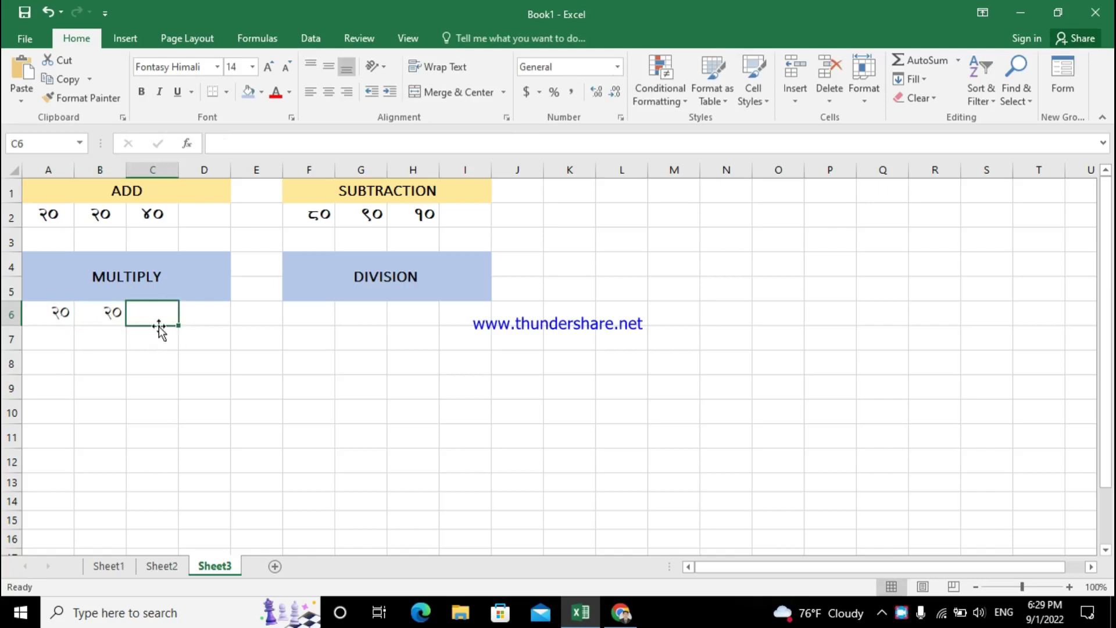
Cancel the stray typed formula and open Insert Function for C6 via AutoSum's More Functions
{"action": "type", "text": "="}
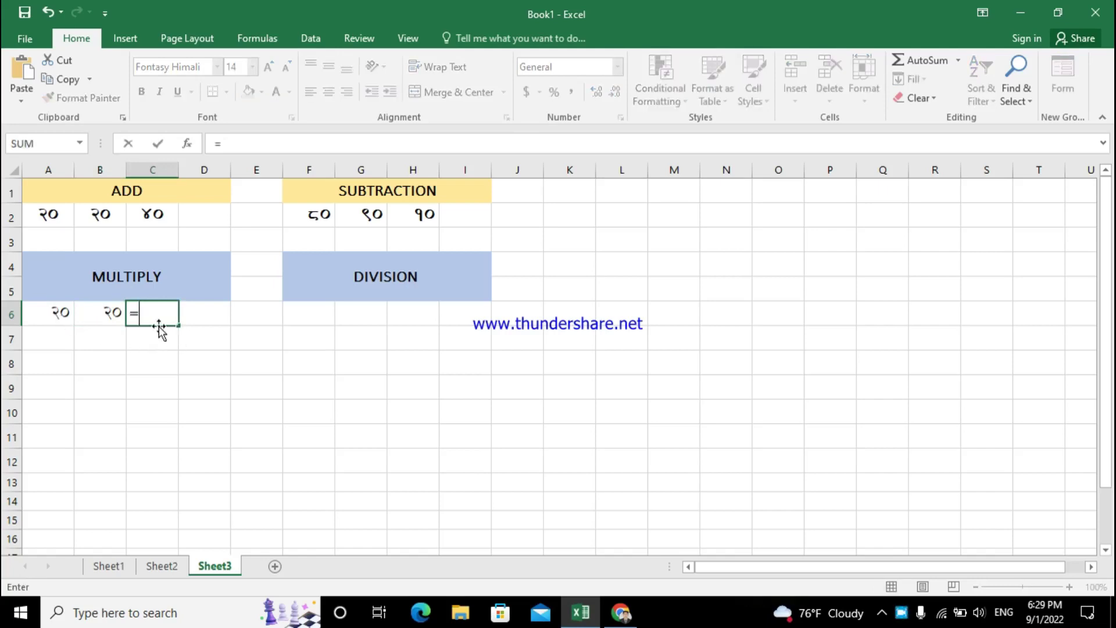
{"action": "type", "text": "p"}
{"action": "key", "text": "BackSpace"}
{"action": "type", "text": "p"}
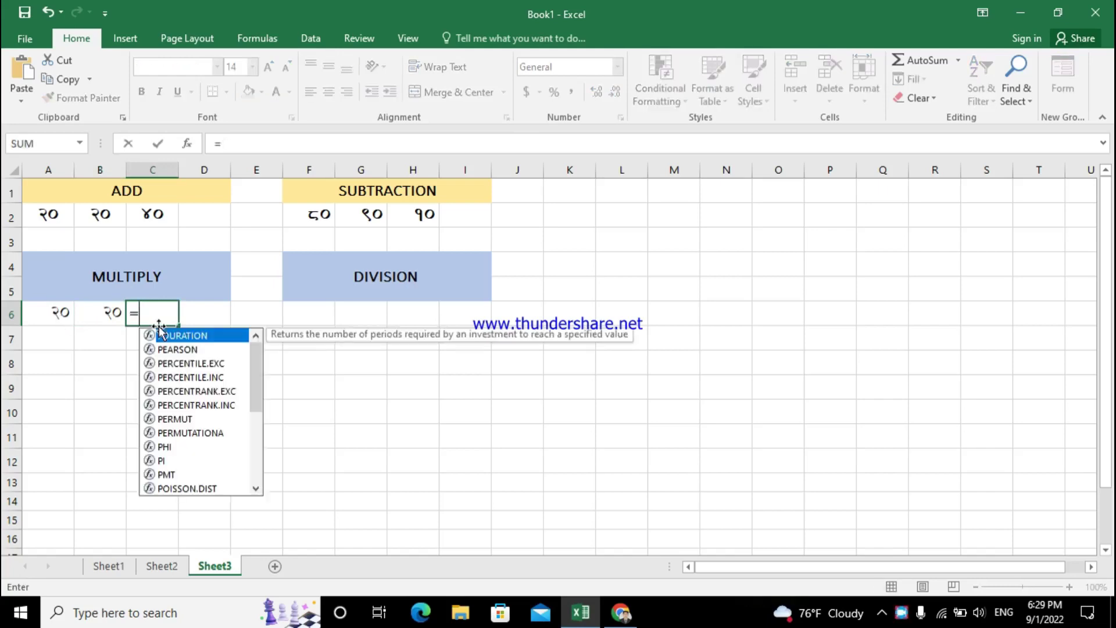
{"action": "key", "text": "BackSpace"}
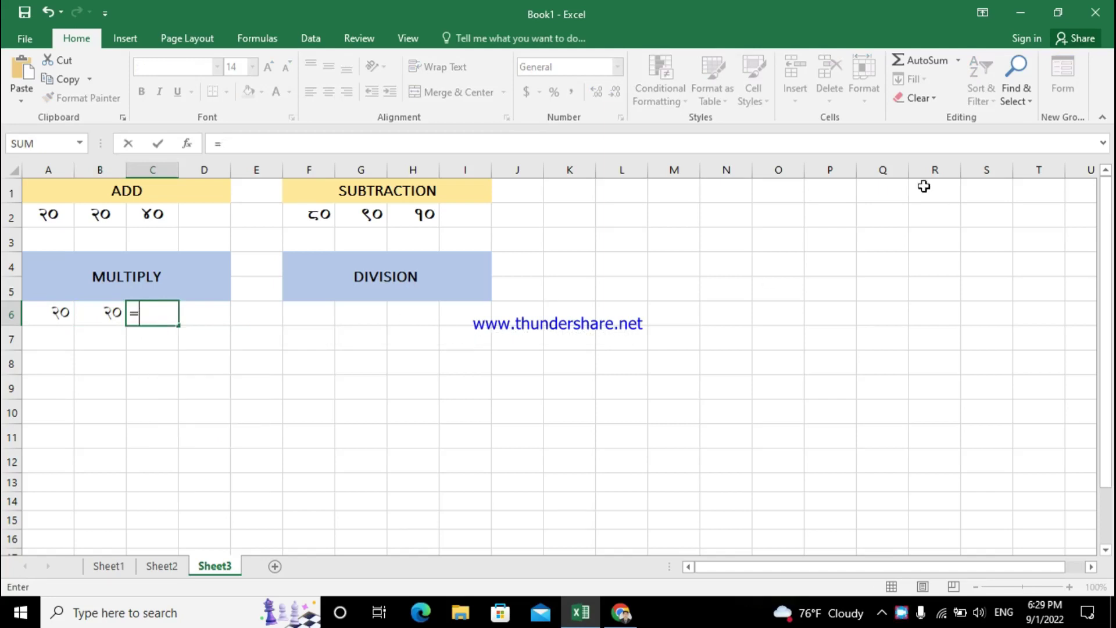
{"action": "key", "text": "Escape"}
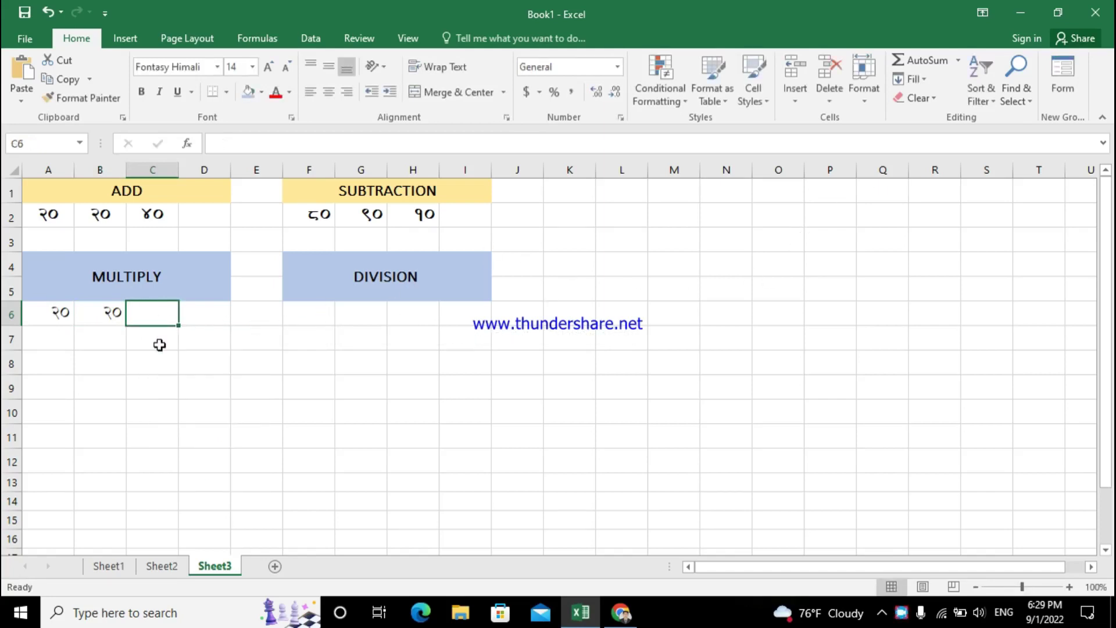
{"action": "left_click", "coordinate": [153, 363]}
{"action": "left_click", "coordinate": [150, 314]}
{"action": "left_click", "coordinate": [958, 61]}
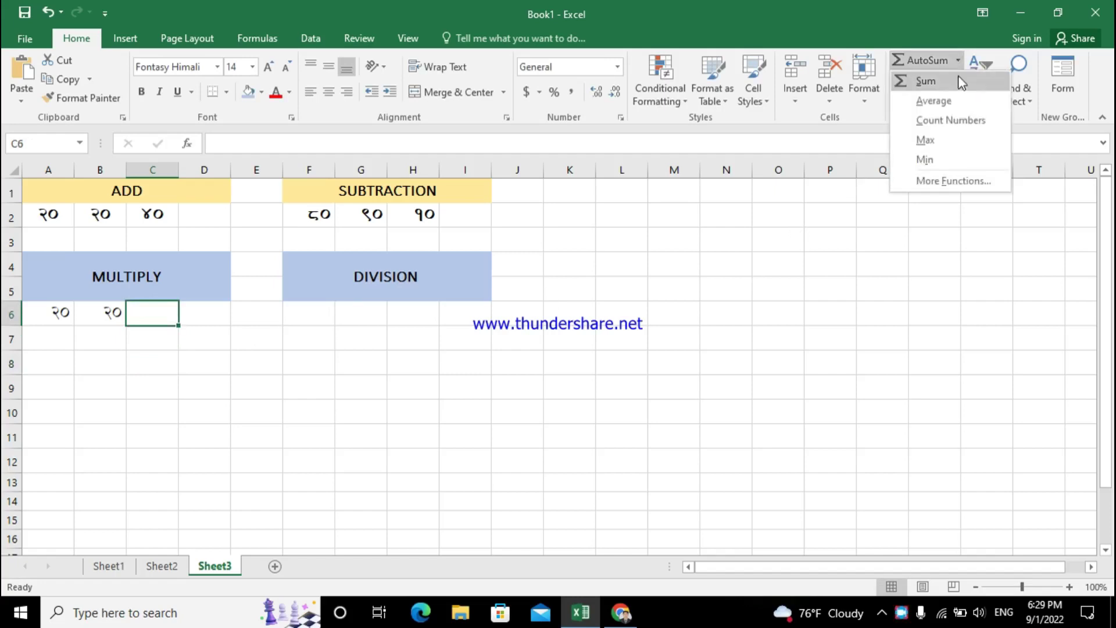
{"action": "left_click", "coordinate": [954, 181]}
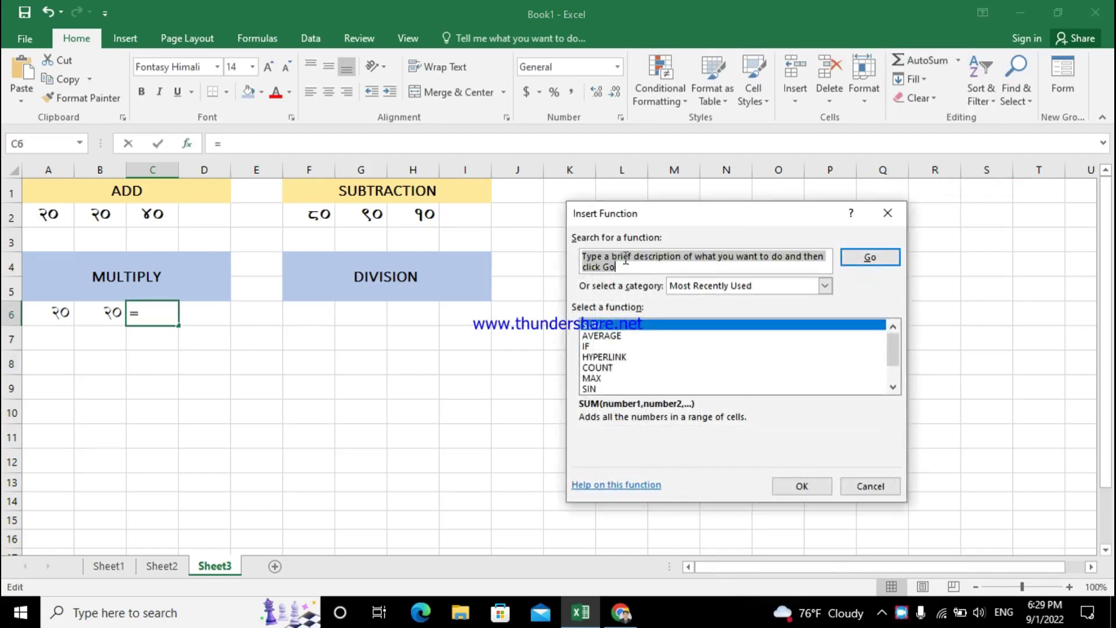
Insert =PRODUCT(A6,B6) into C6 via Insert Function, showing 400
{"action": "type", "text": "PROD"}
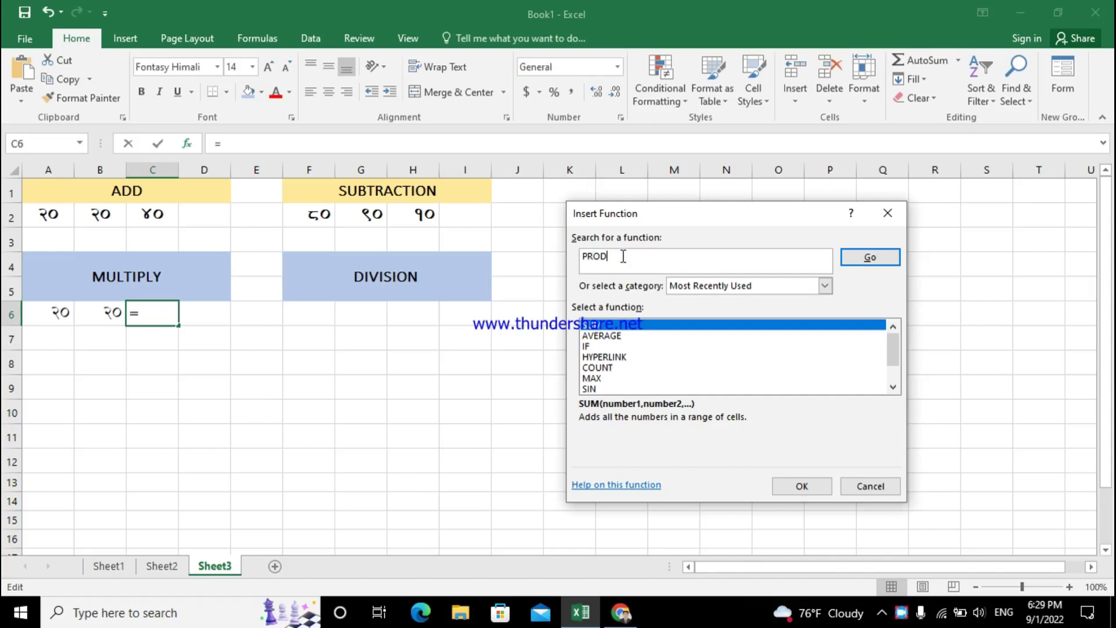
{"action": "type", "text": "UCT"}
{"action": "key", "text": "Return"}
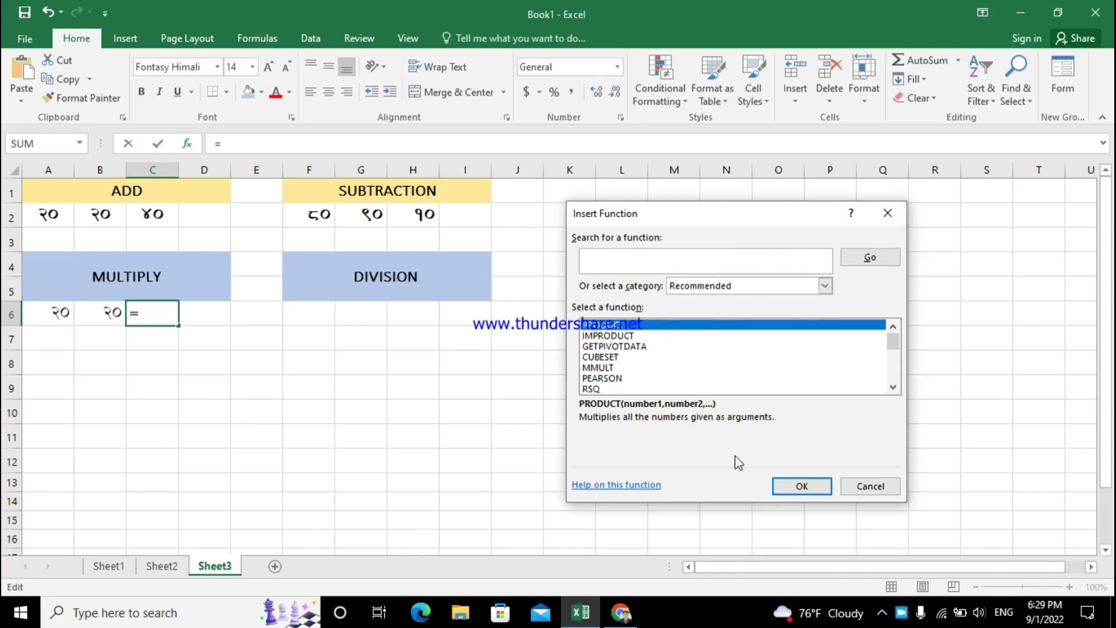
{"action": "key", "text": "Return"}
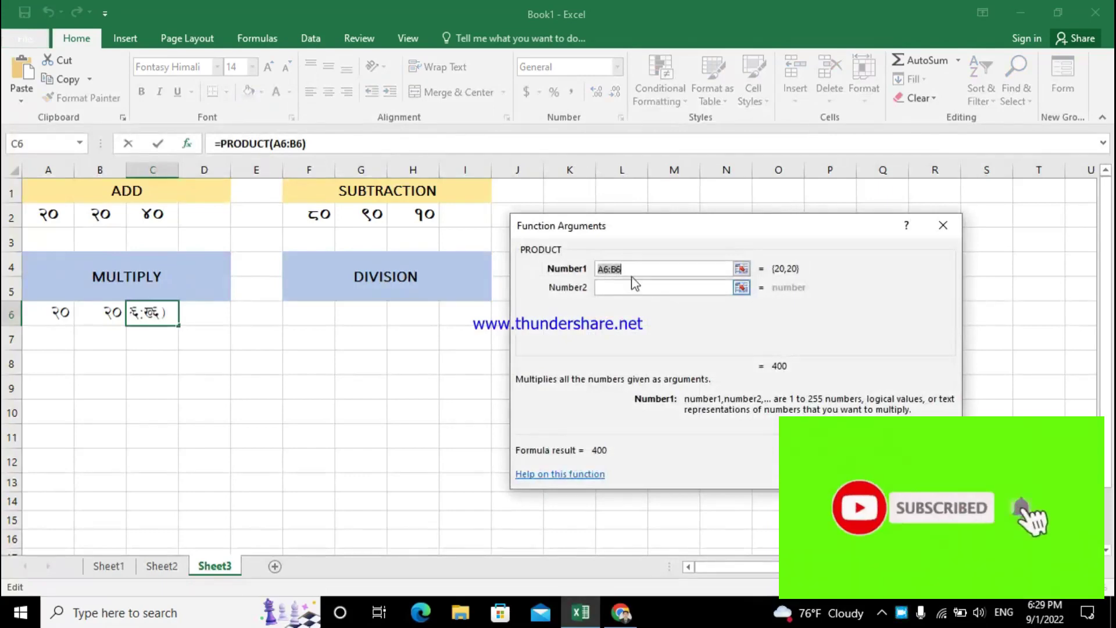
{"action": "left_click", "coordinate": [52, 316]}
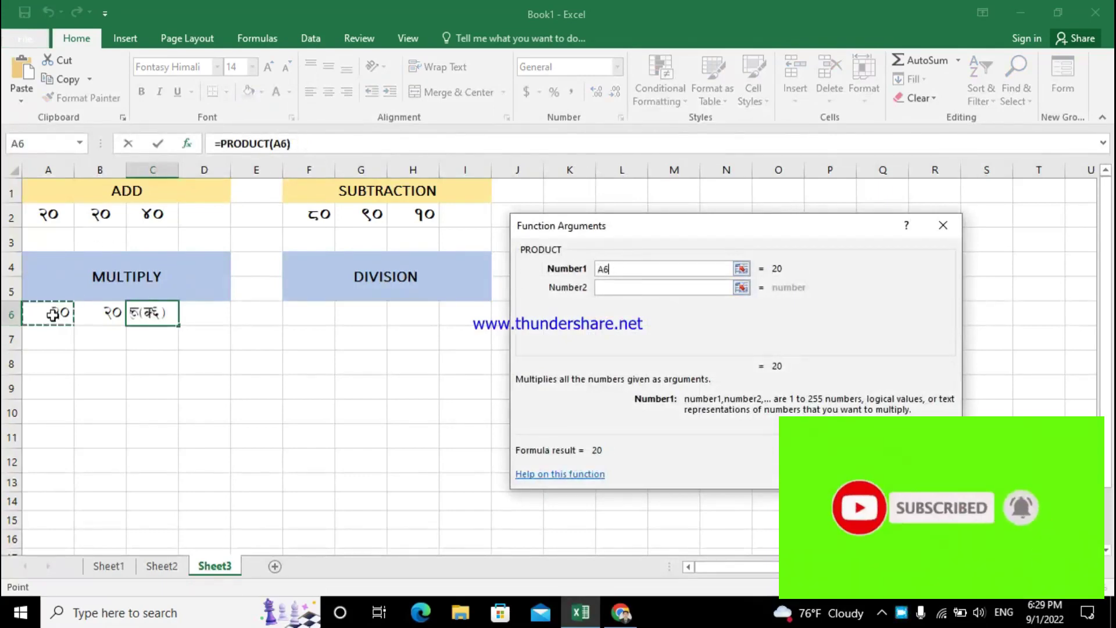
{"action": "left_click", "coordinate": [616, 287]}
{"action": "left_click", "coordinate": [104, 314]}
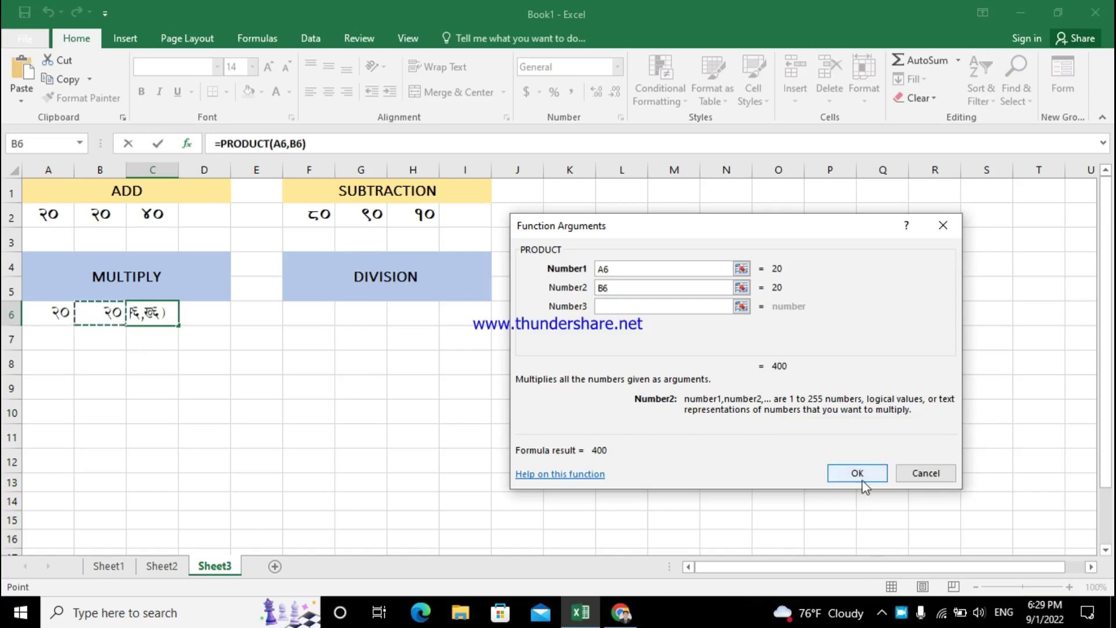
{"action": "left_click", "coordinate": [861, 473]}
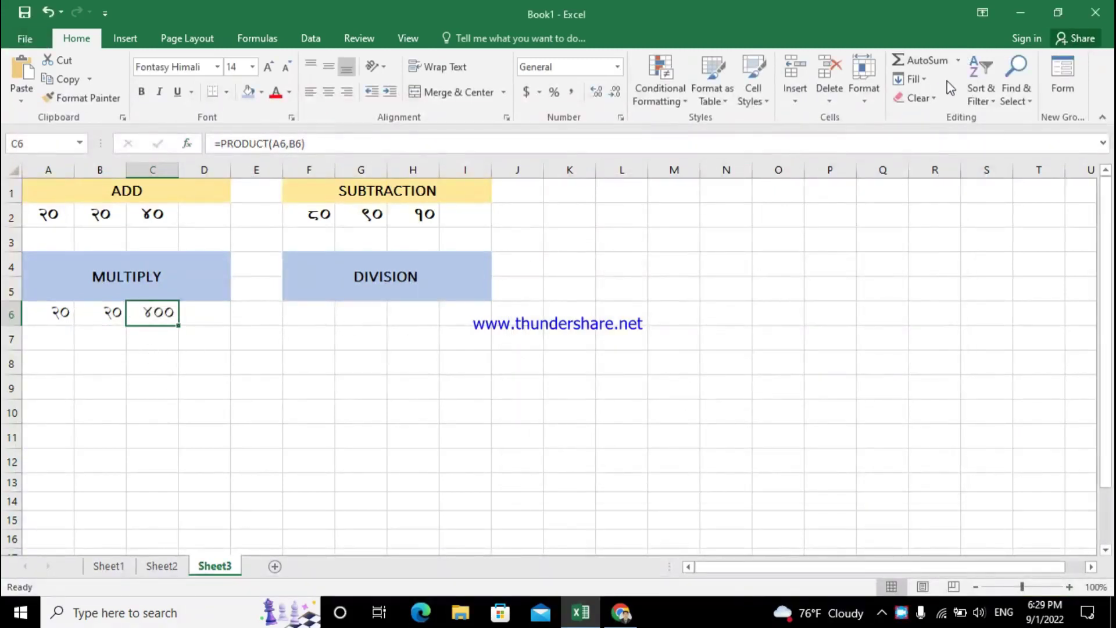
{"action": "left_click", "coordinate": [223, 319]}
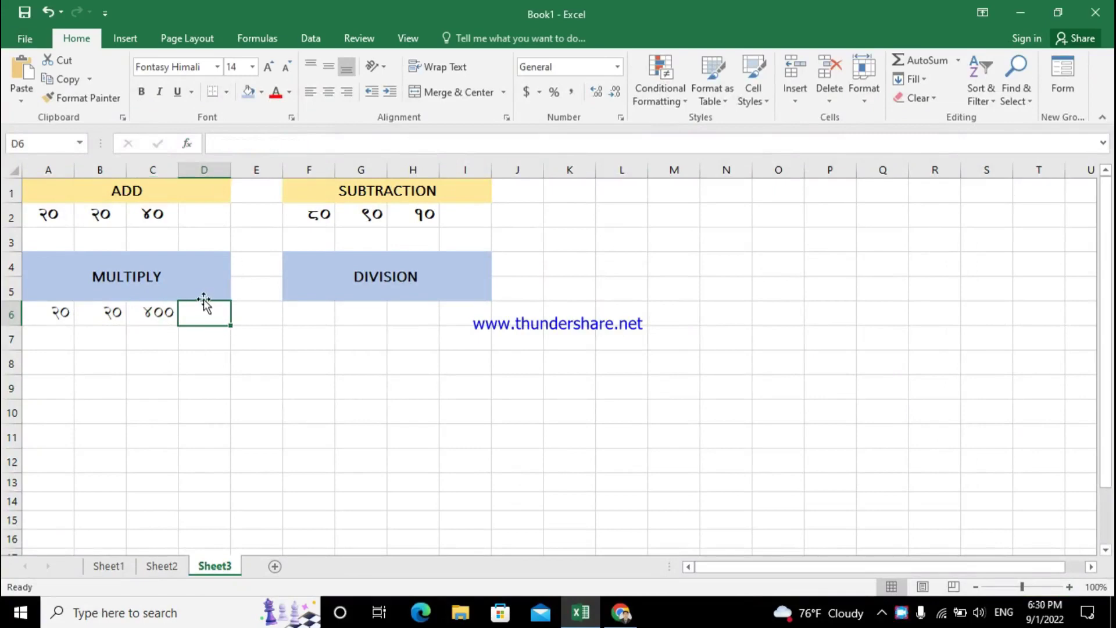
Enter =A6*B6 in D6, also giving 400
{"action": "type", "text": "="}
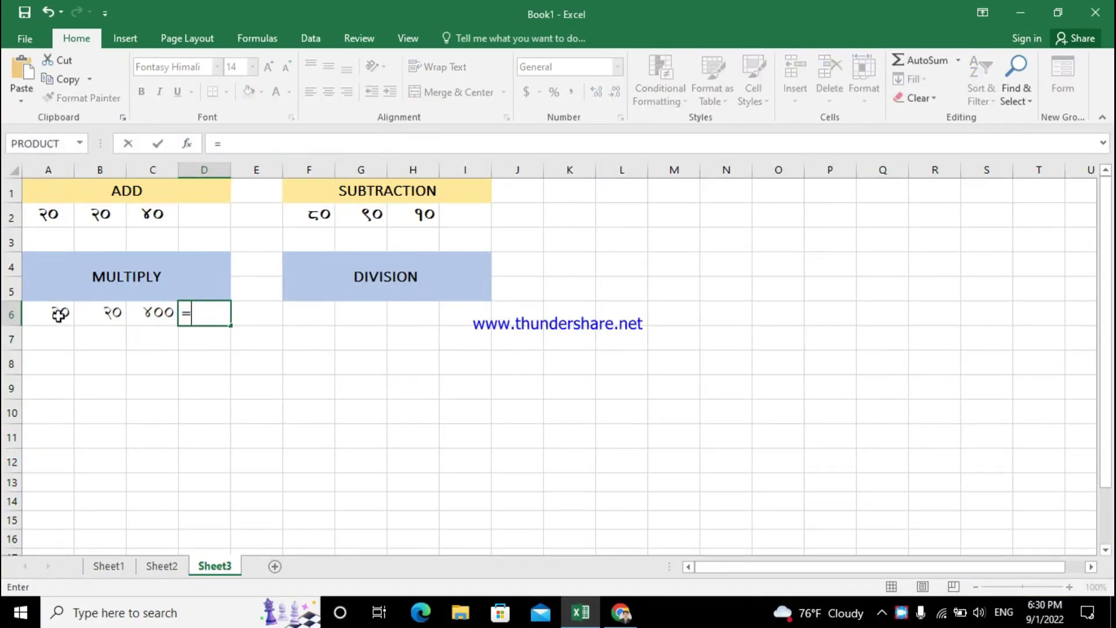
{"action": "left_click", "coordinate": [59, 314]}
{"action": "type", "text": "*"}
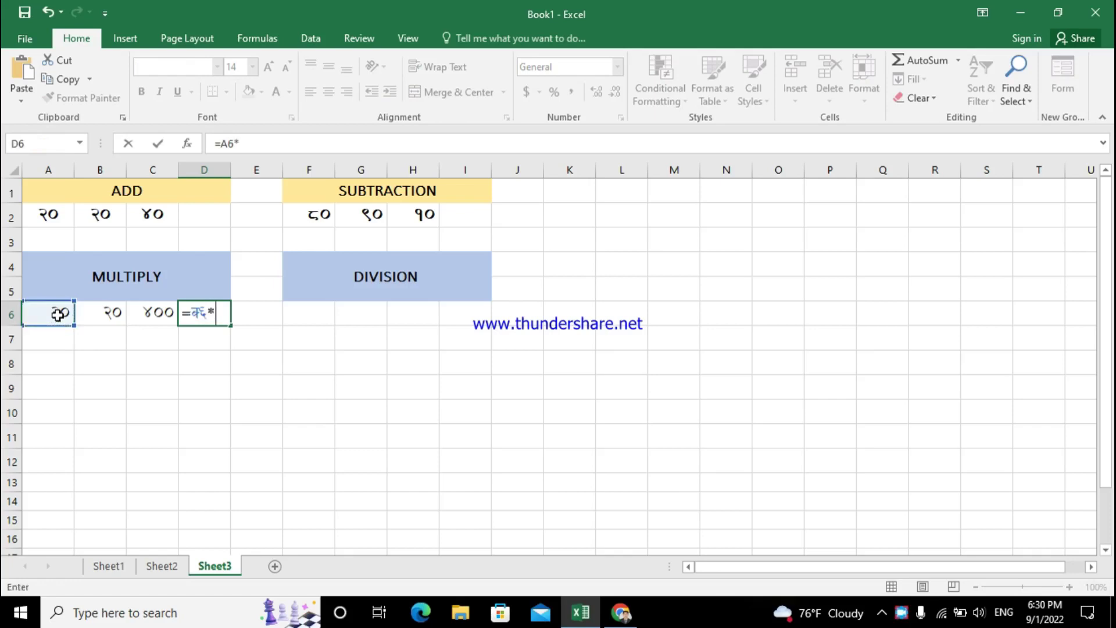
{"action": "left_click", "coordinate": [108, 310]}
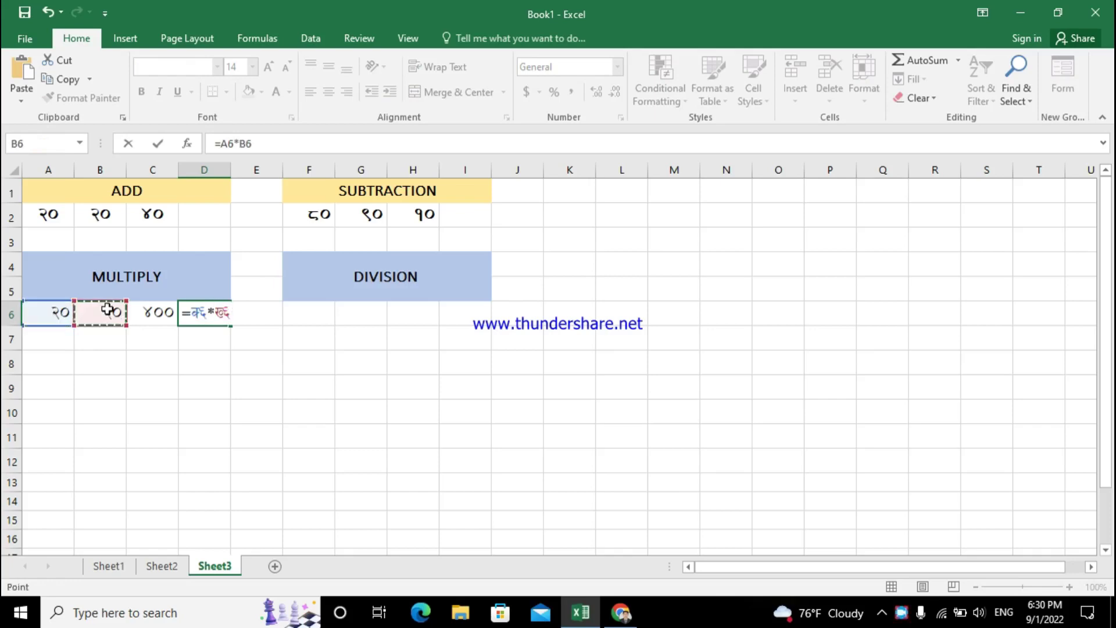
{"action": "key", "text": "ctrl+Return"}
{"action": "key", "text": "Return"}
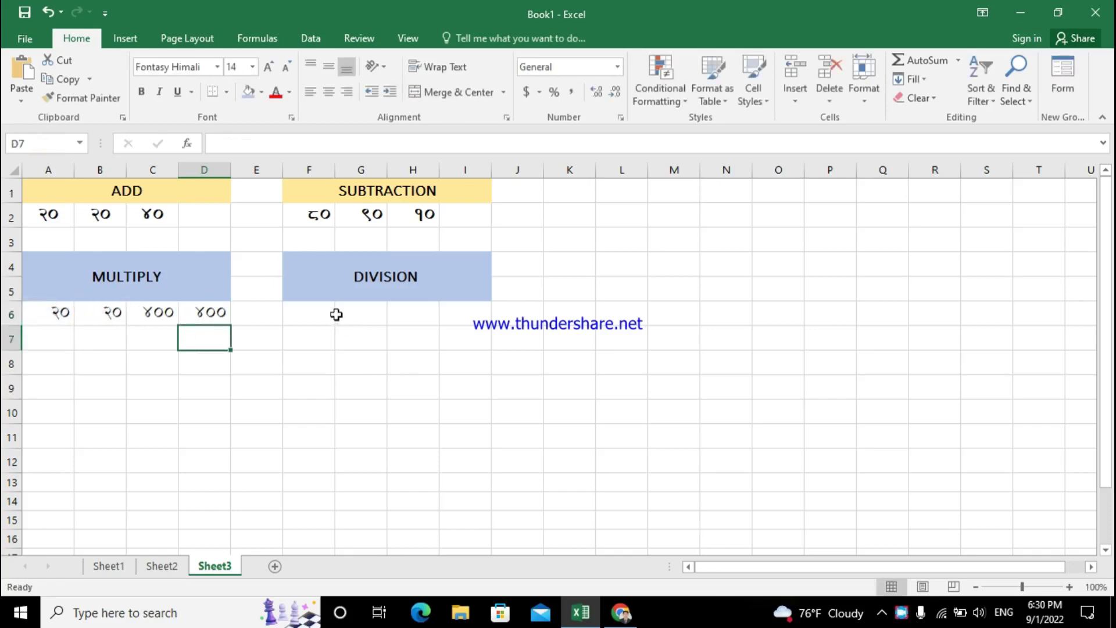
{"action": "left_click", "coordinate": [334, 317]}
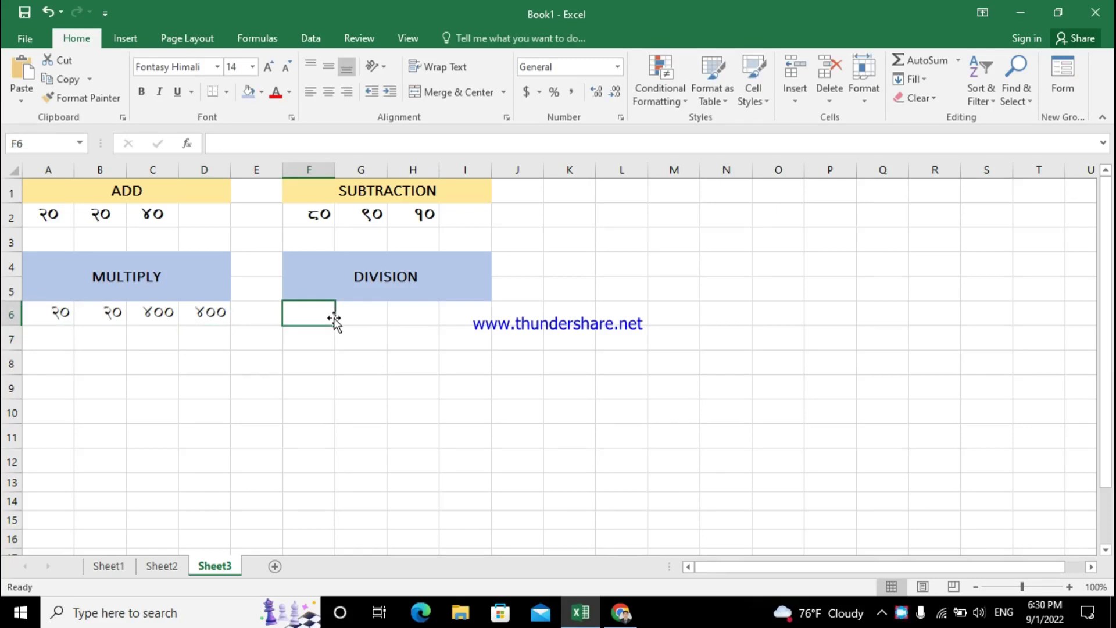
Enter 400 in F6, 200 in G6, and =F6/G6 in H6 to show 2
{"action": "type", "text": "400"}
{"action": "key", "text": "Tab"}
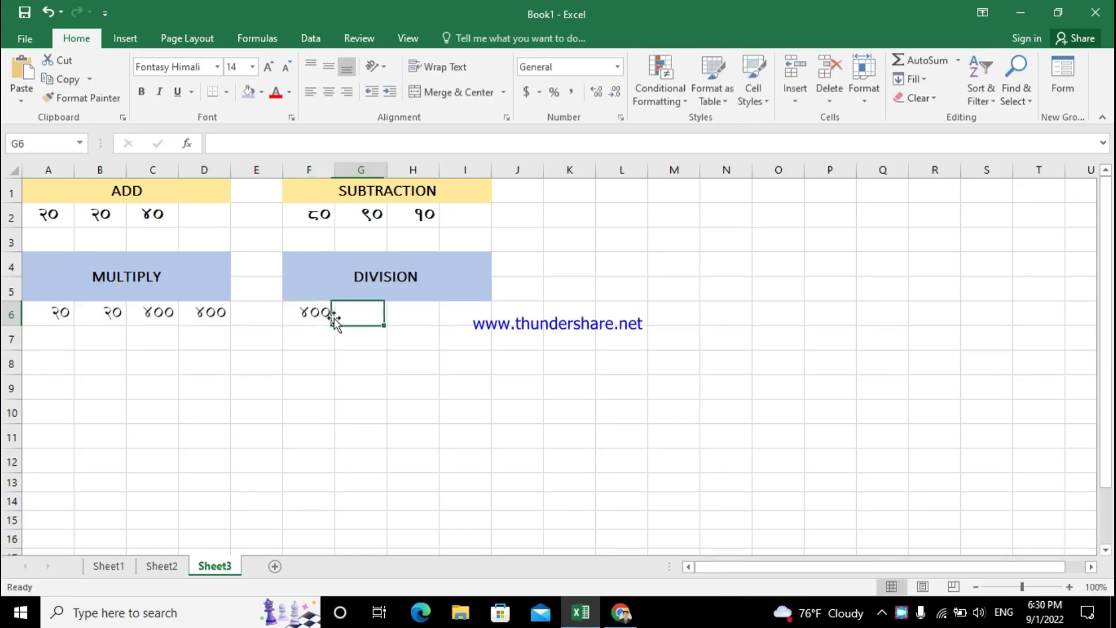
{"action": "type", "text": "200"}
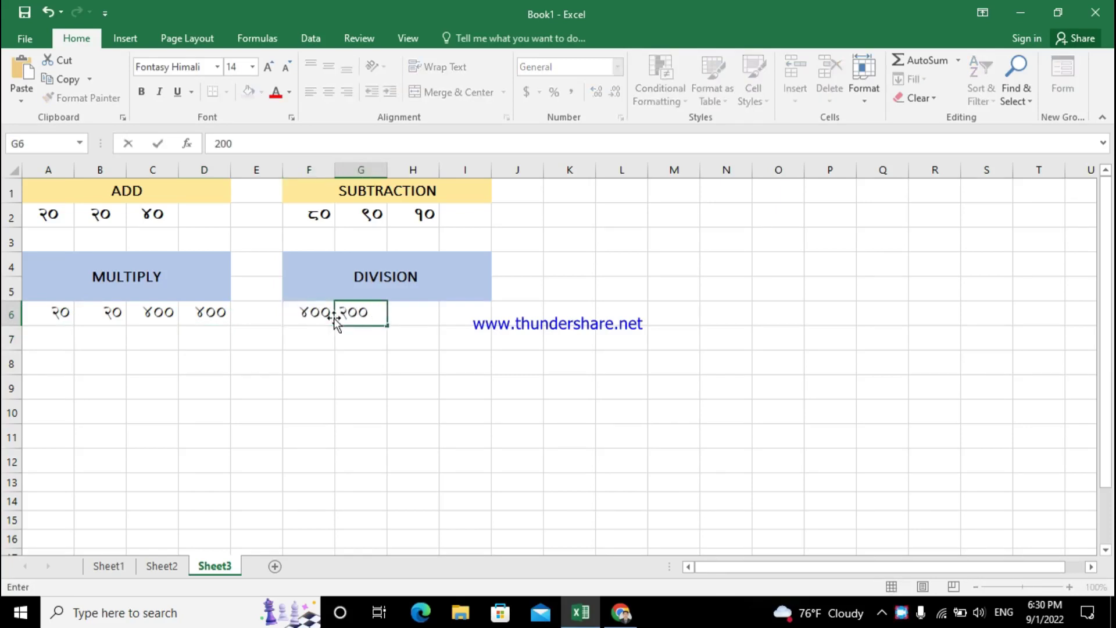
{"action": "key", "text": "Tab"}
{"action": "type", "text": "[="}
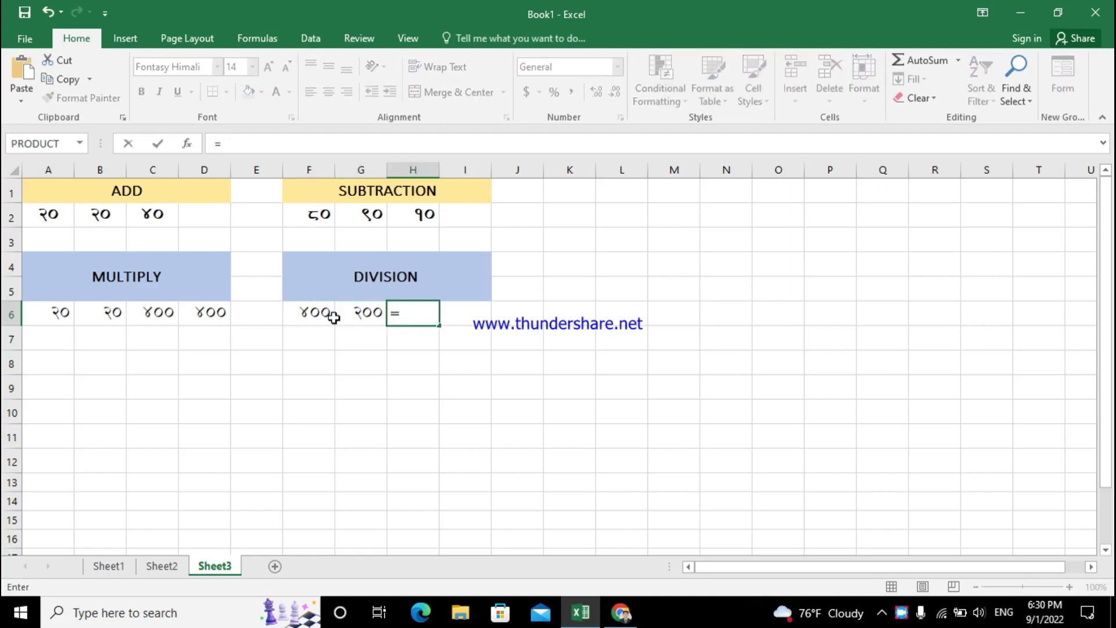
{"action": "left_click", "coordinate": [302, 307]}
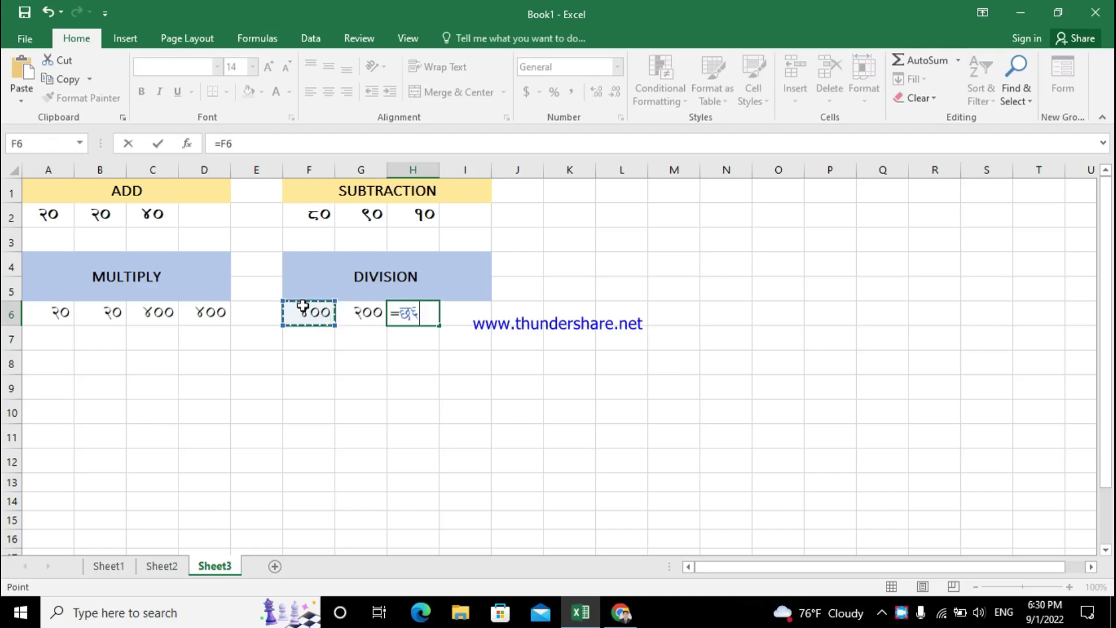
{"action": "type", "text": "/"}
{"action": "left_click", "coordinate": [358, 312]}
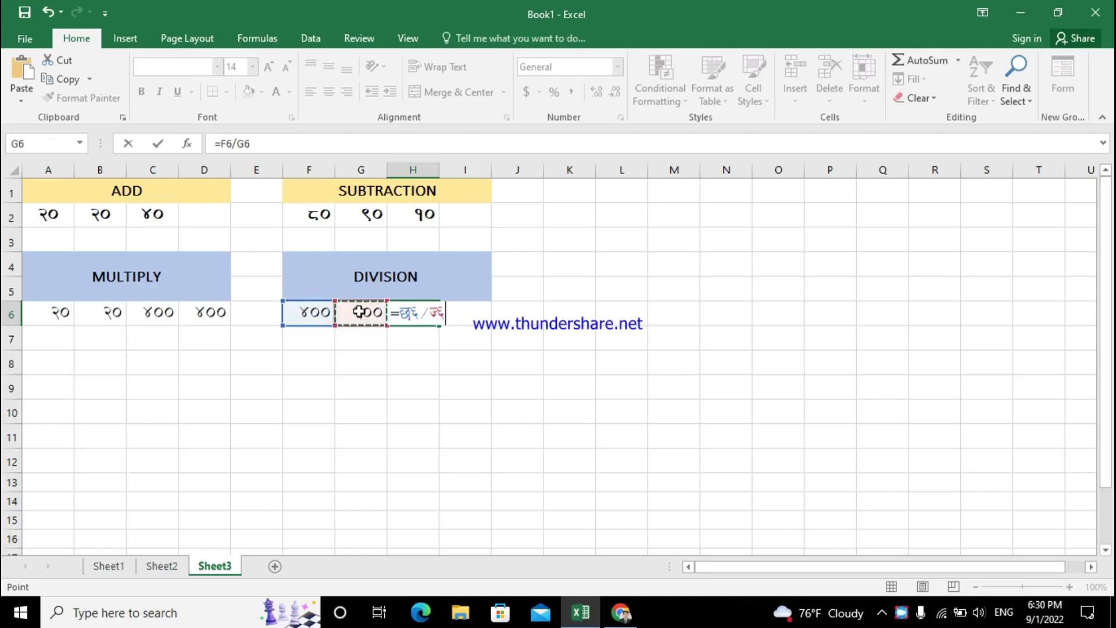
{"action": "key", "text": "Return"}
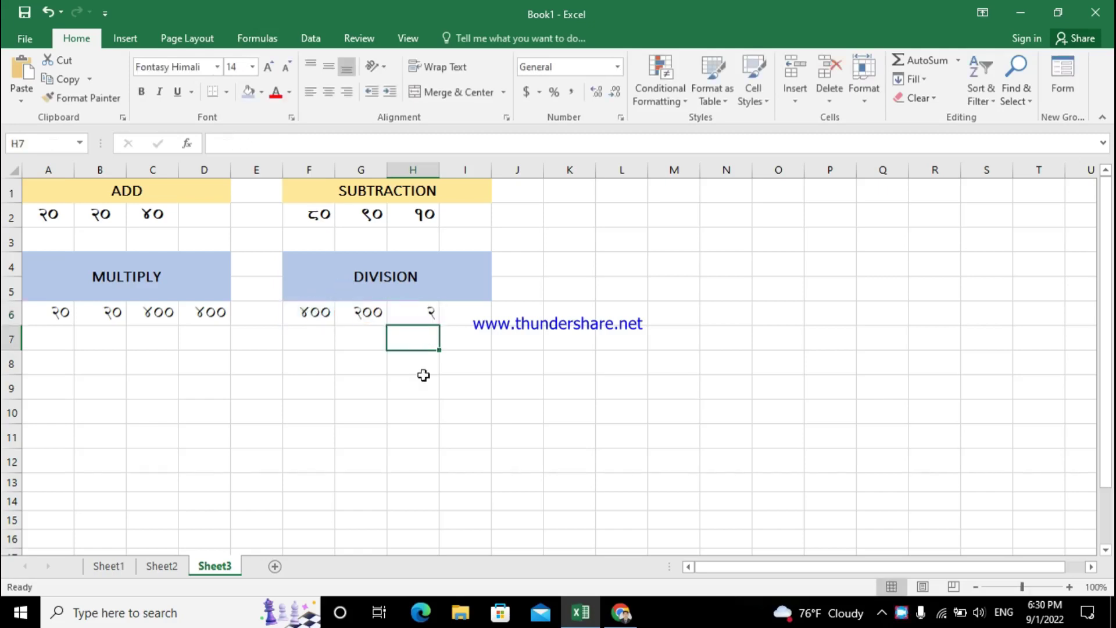